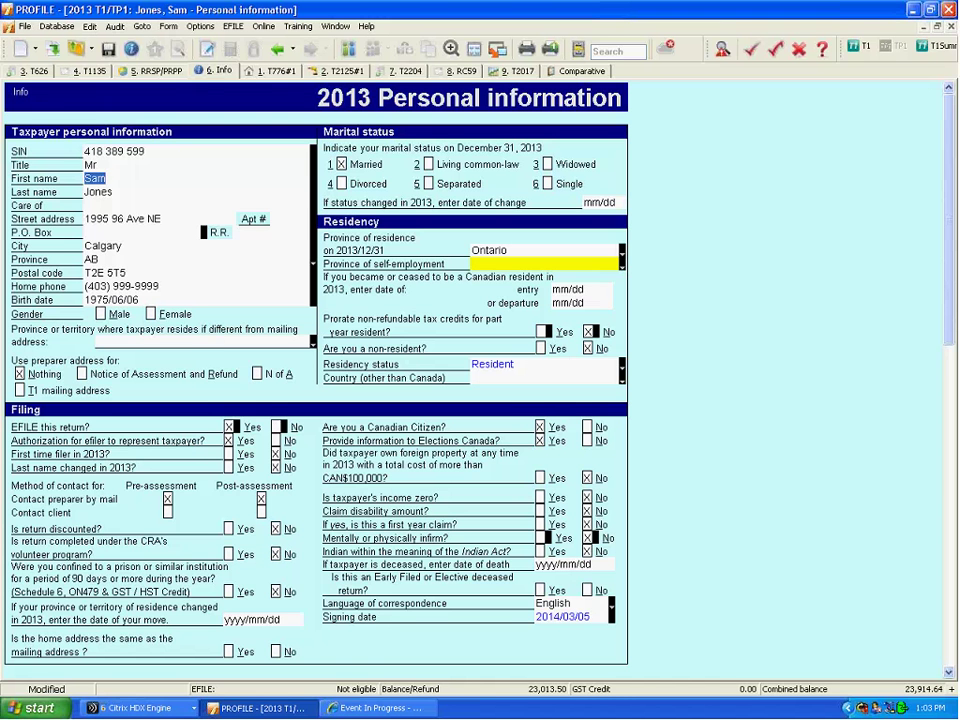
Toggle the auditor warnings panel on and off, using F9 to jump to a flagged field.
left_click(115, 28)
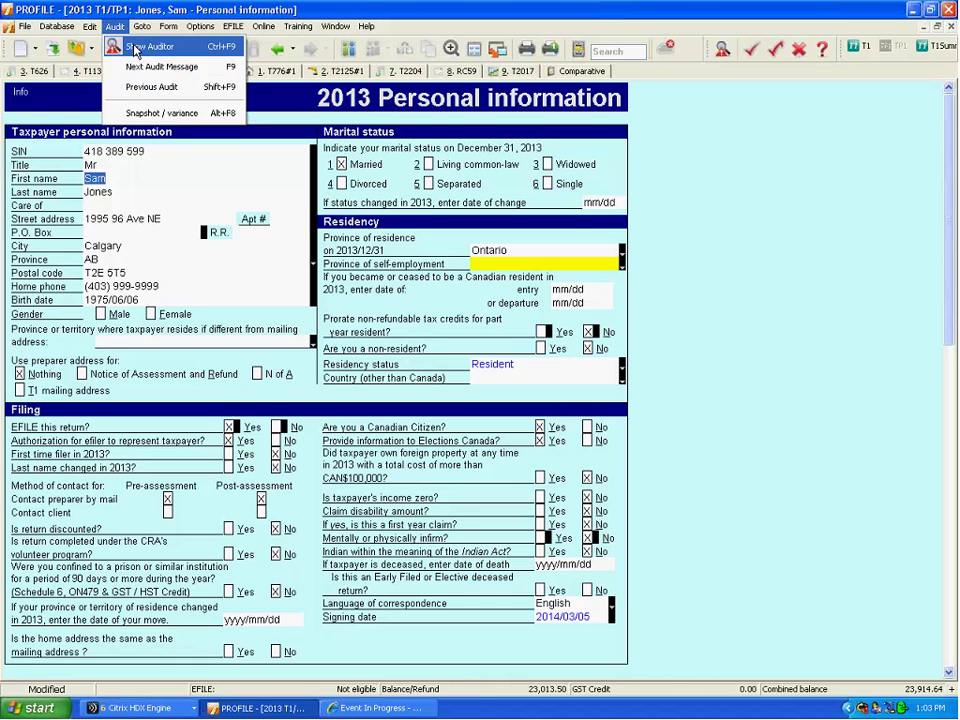
left_click(135, 42)
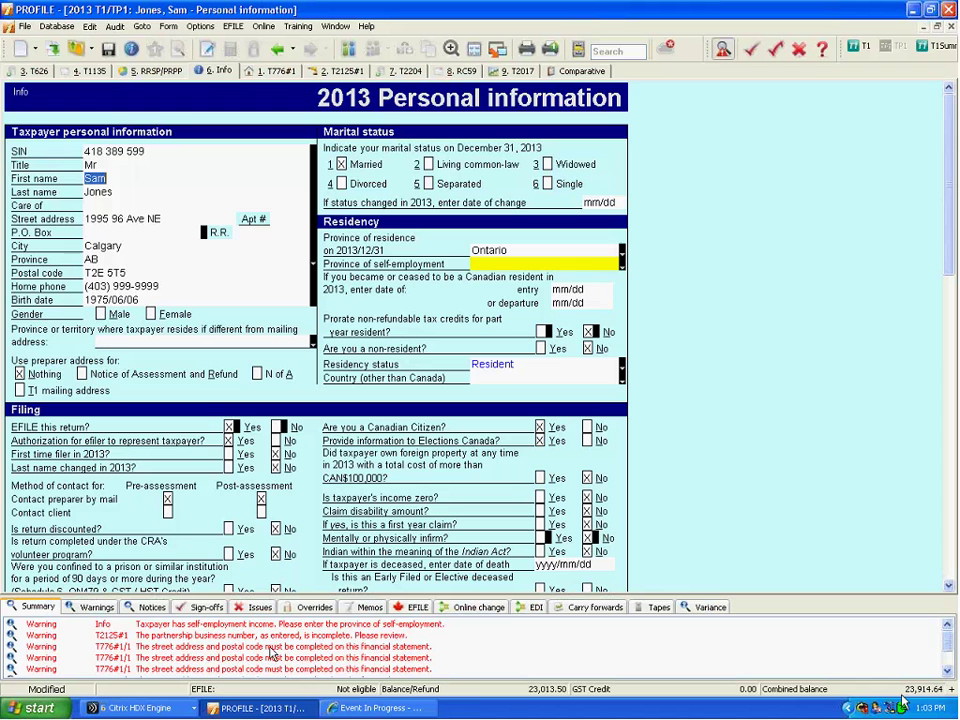
left_click(945, 645)
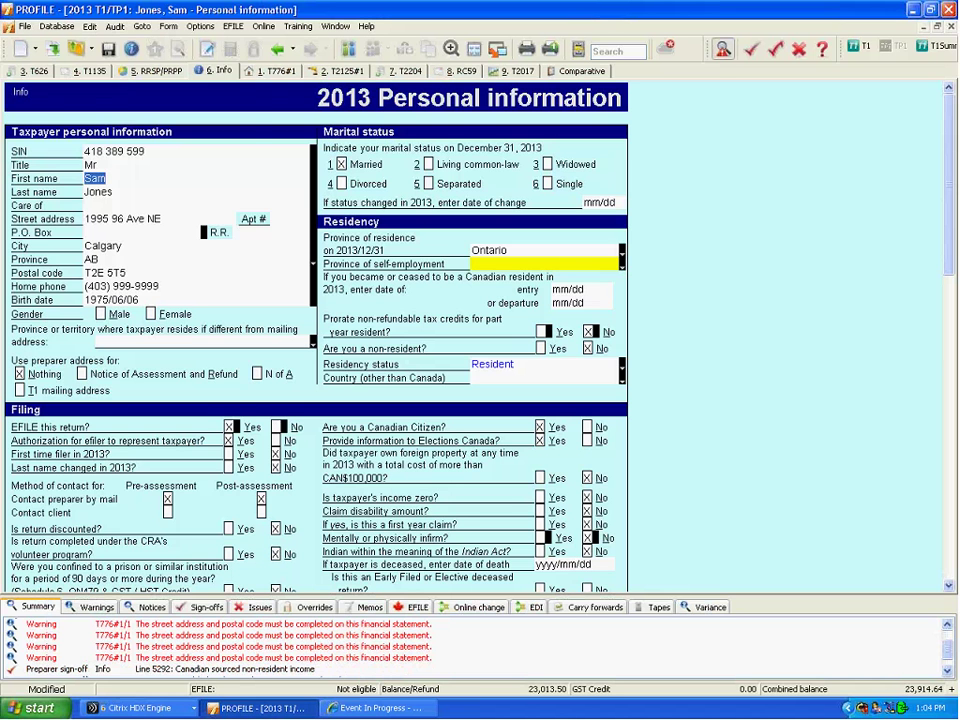
left_click(114, 26)
left_click(131, 46)
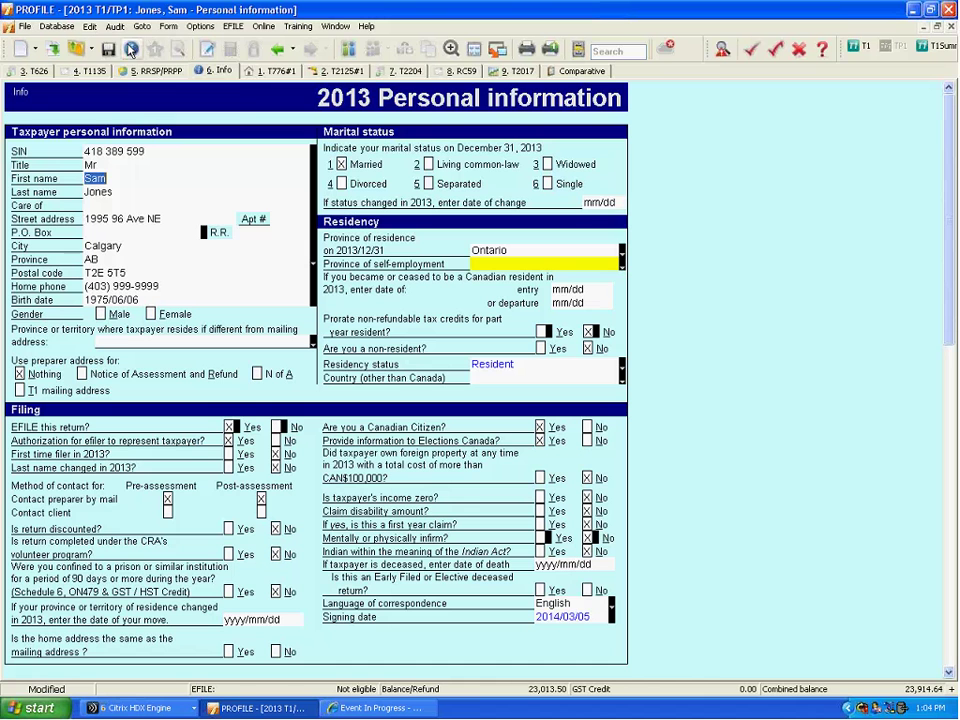
left_click(114, 26)
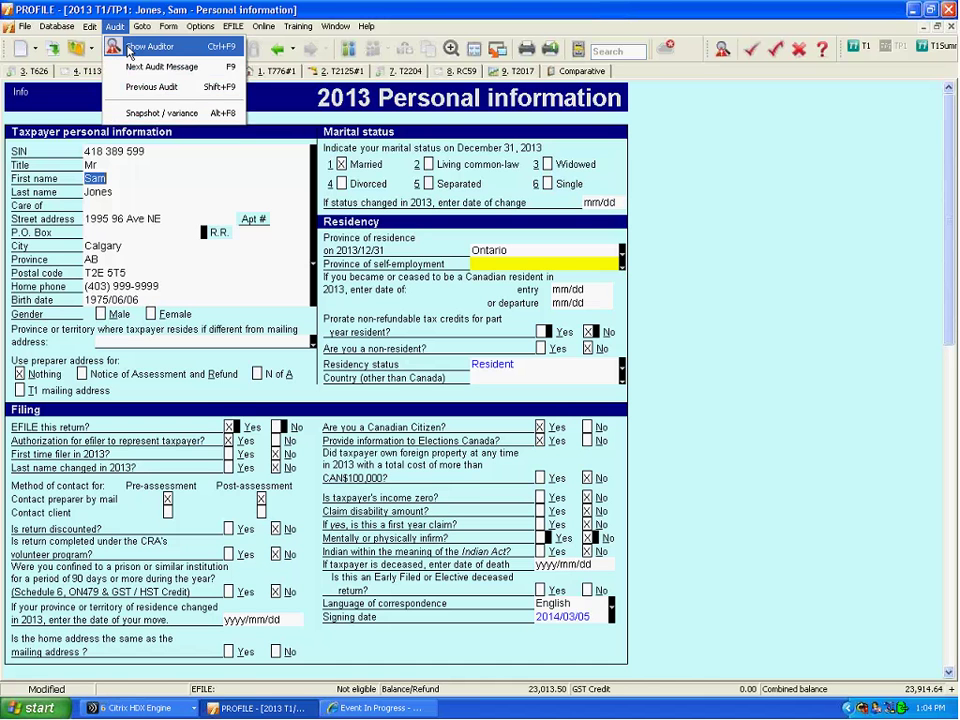
left_click(131, 46)
left_click(114, 26)
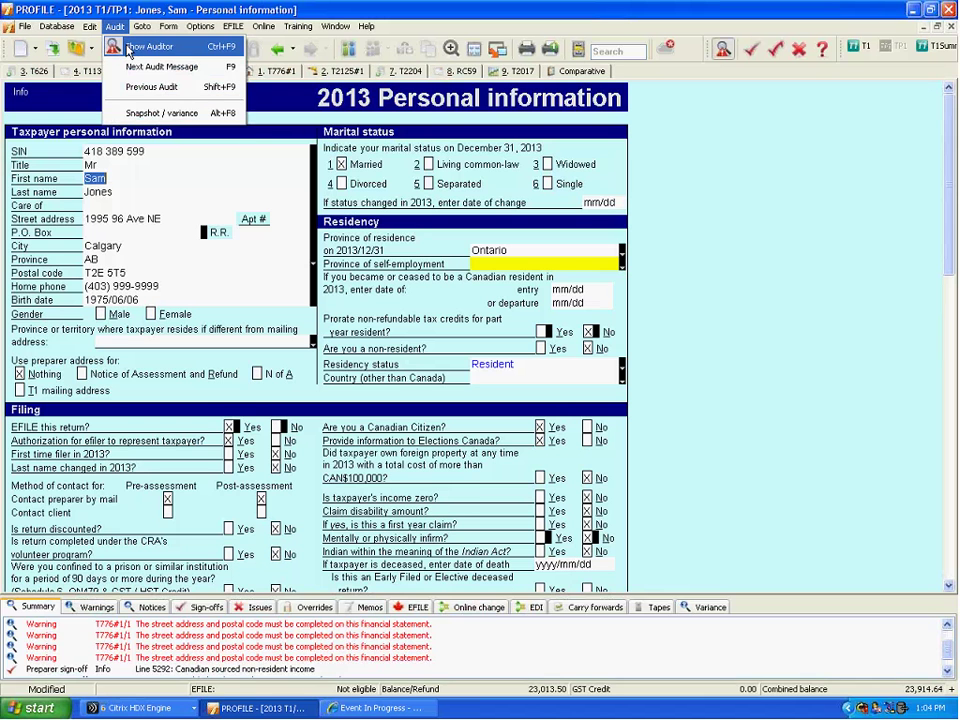
left_click(131, 46)
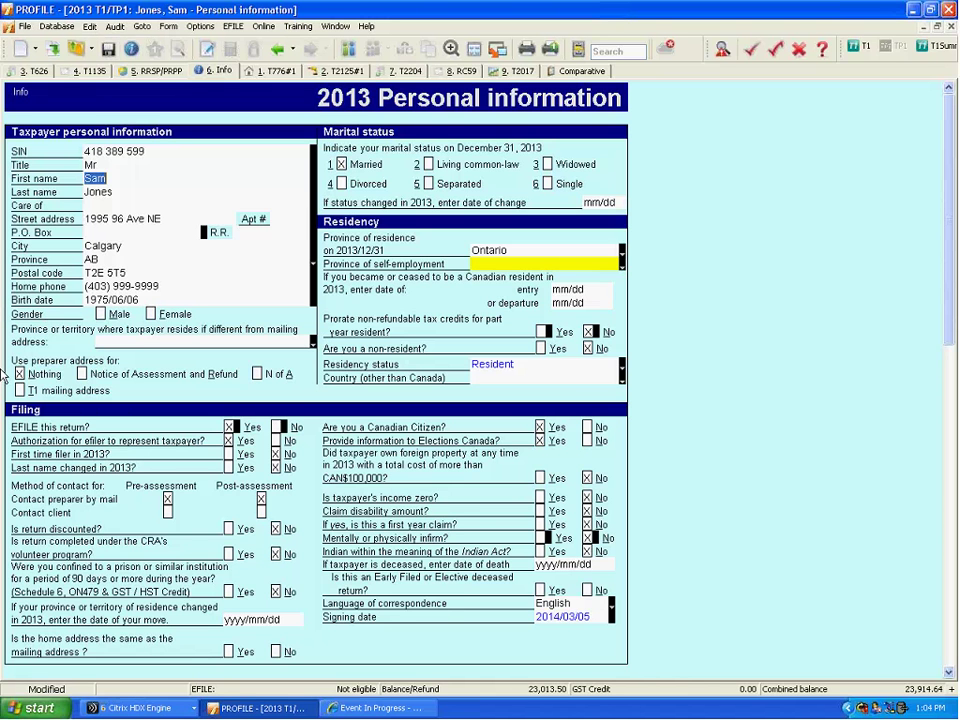
key("F9")
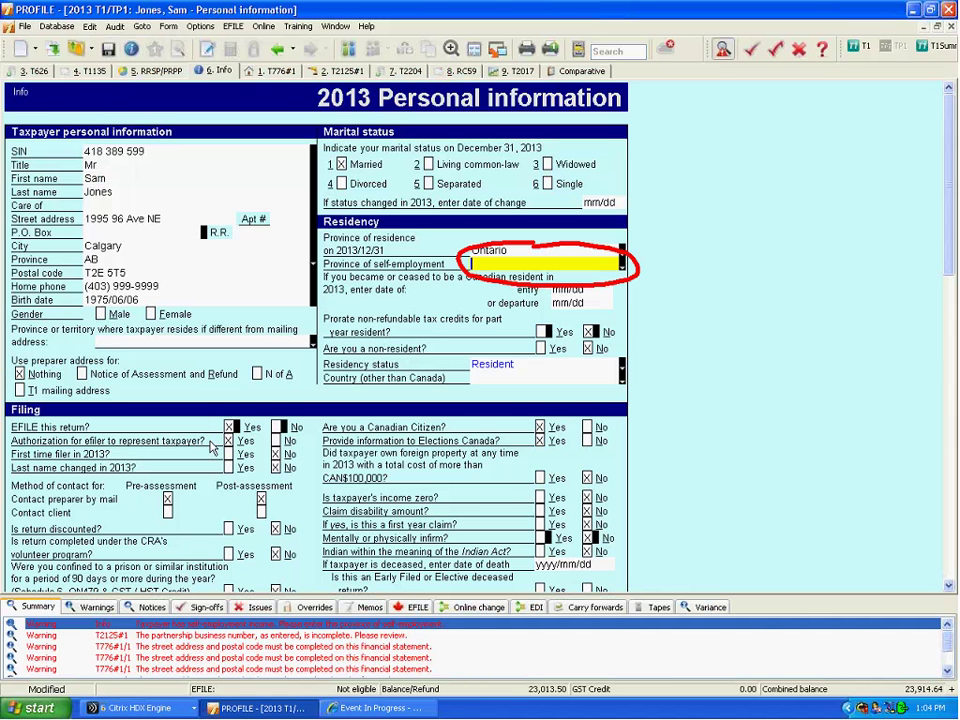
left_click(722, 50)
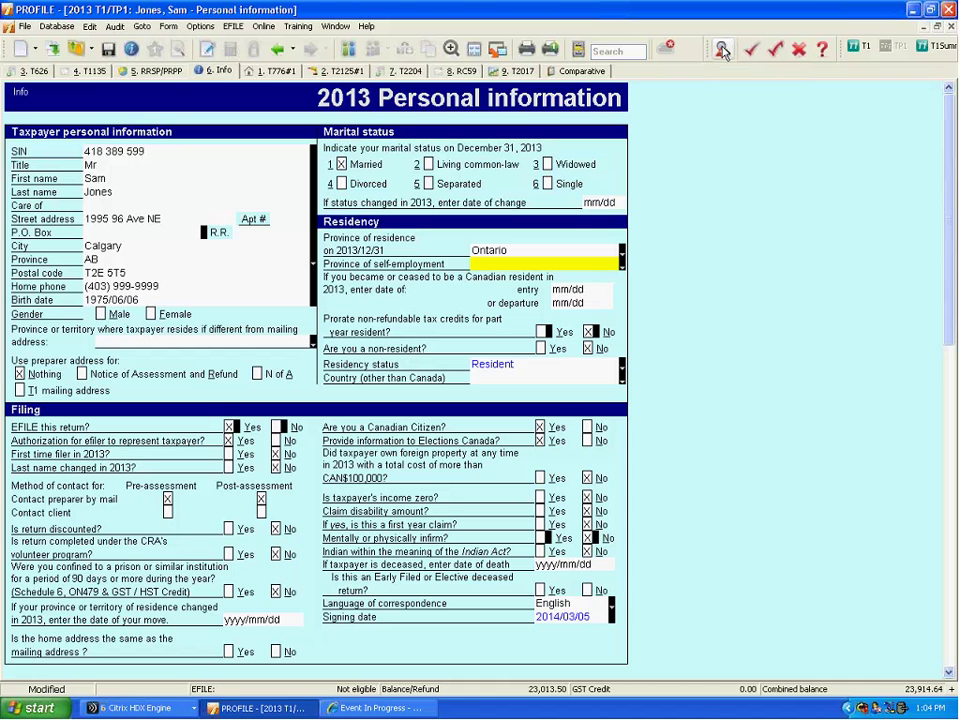
left_click(724, 51)
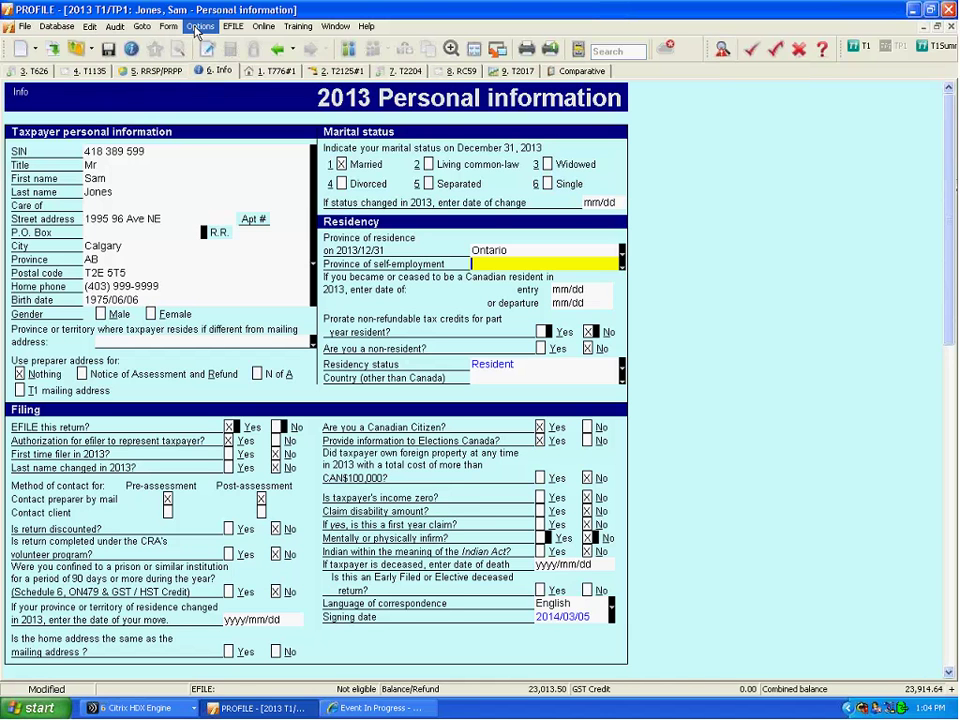
Review the Audit tab of the Environment options, then close it.
left_click(197, 30)
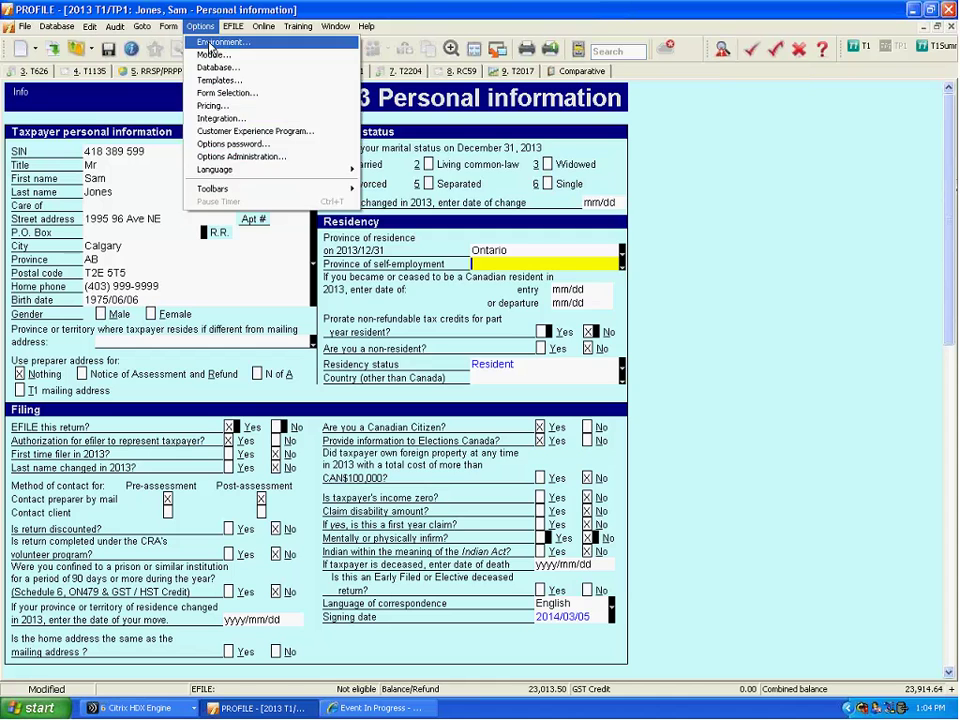
left_click(212, 44)
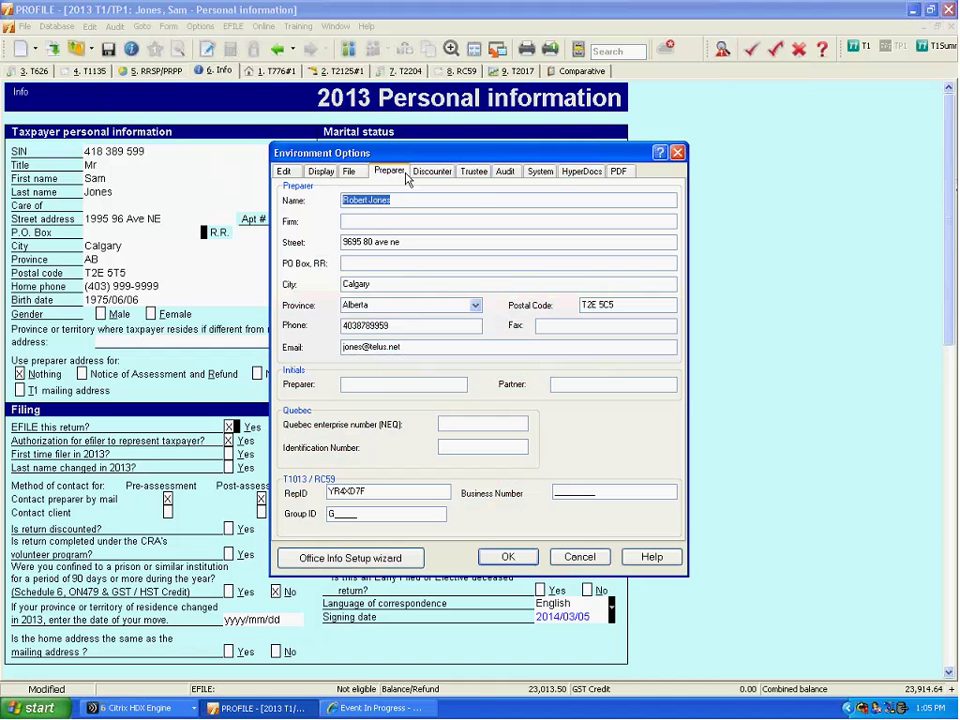
left_click(505, 172)
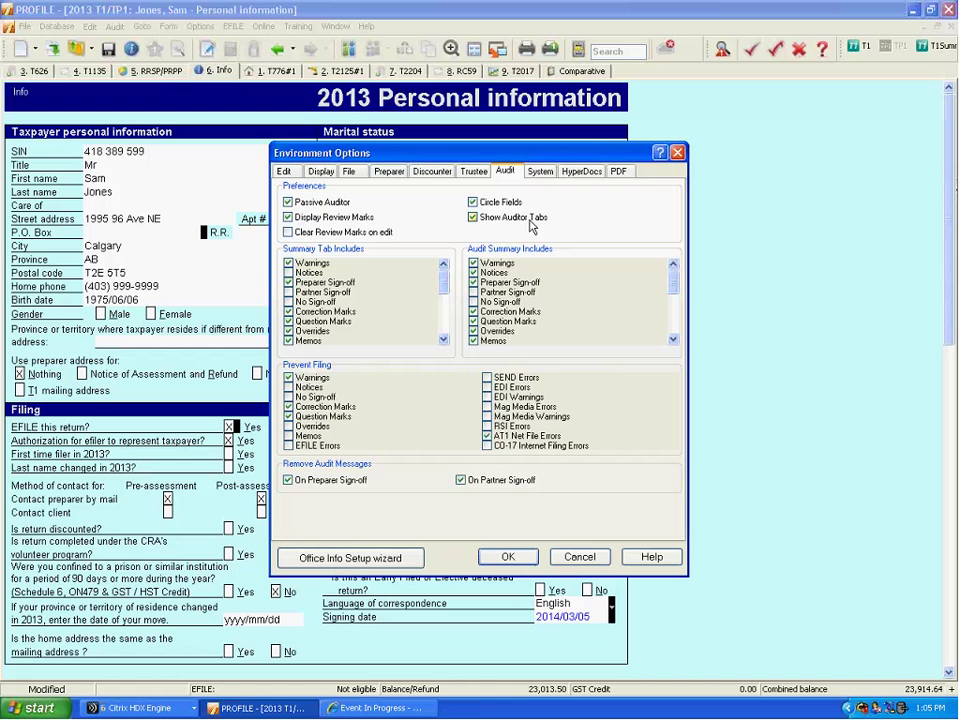
left_click(678, 153)
Reopen the auditor panel and browse its Warnings, Notices, Sign-offs and empty Issues lists.
left_click(724, 51)
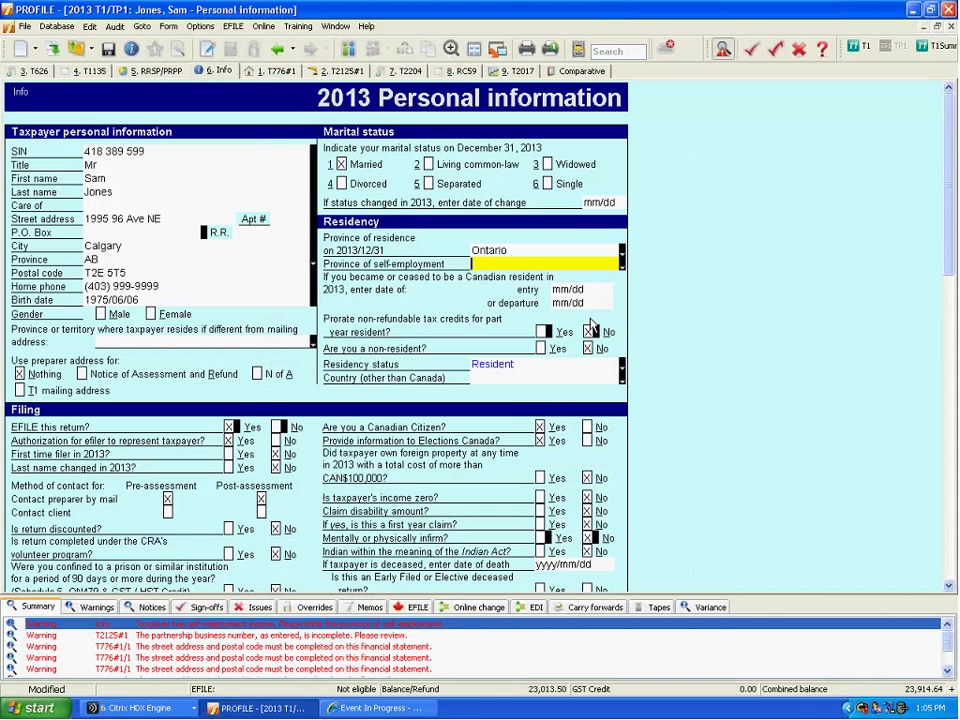
left_click(96, 608)
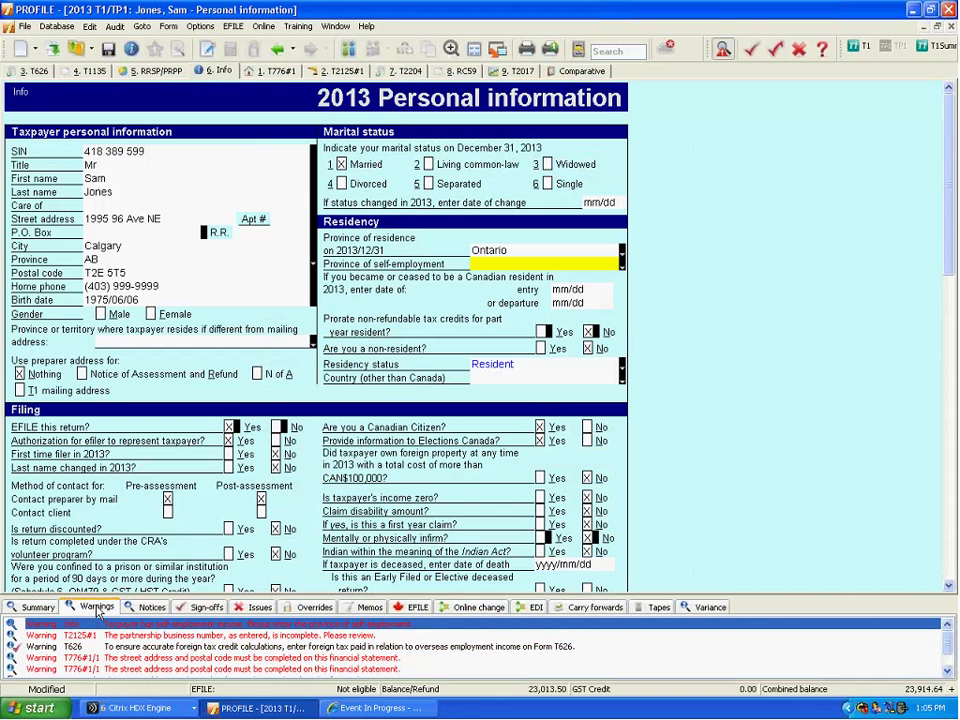
left_click(152, 608)
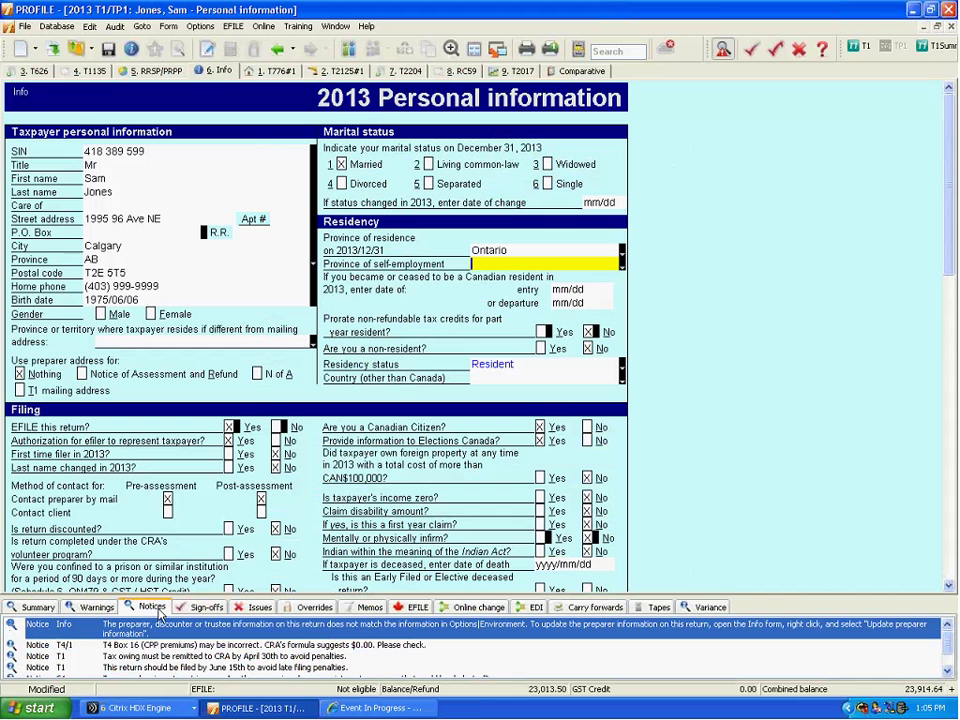
left_click(206, 607)
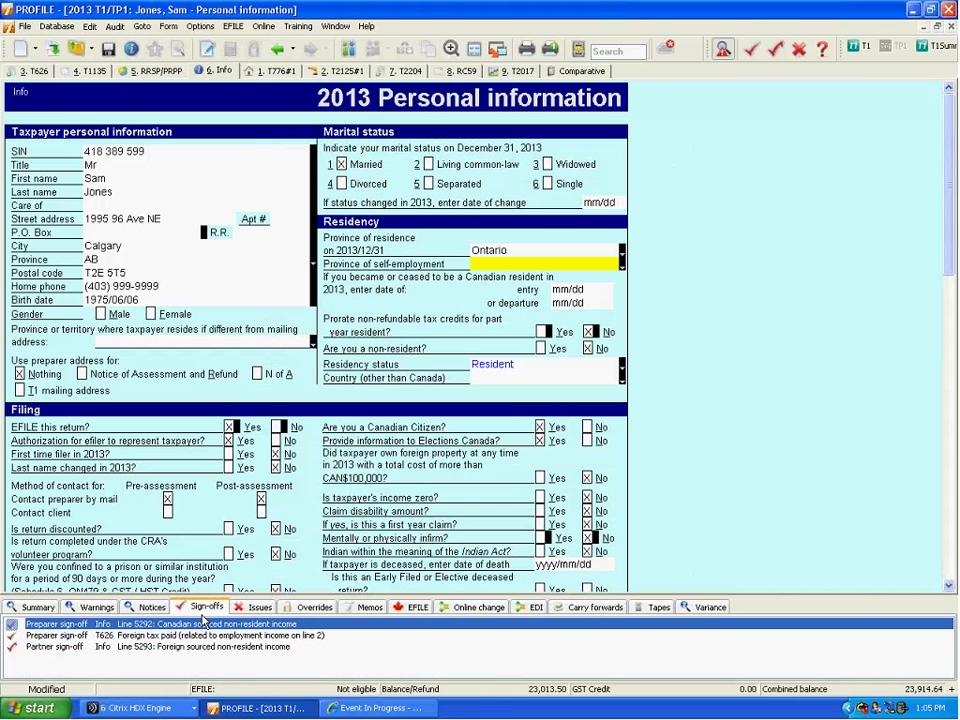
left_click(260, 607)
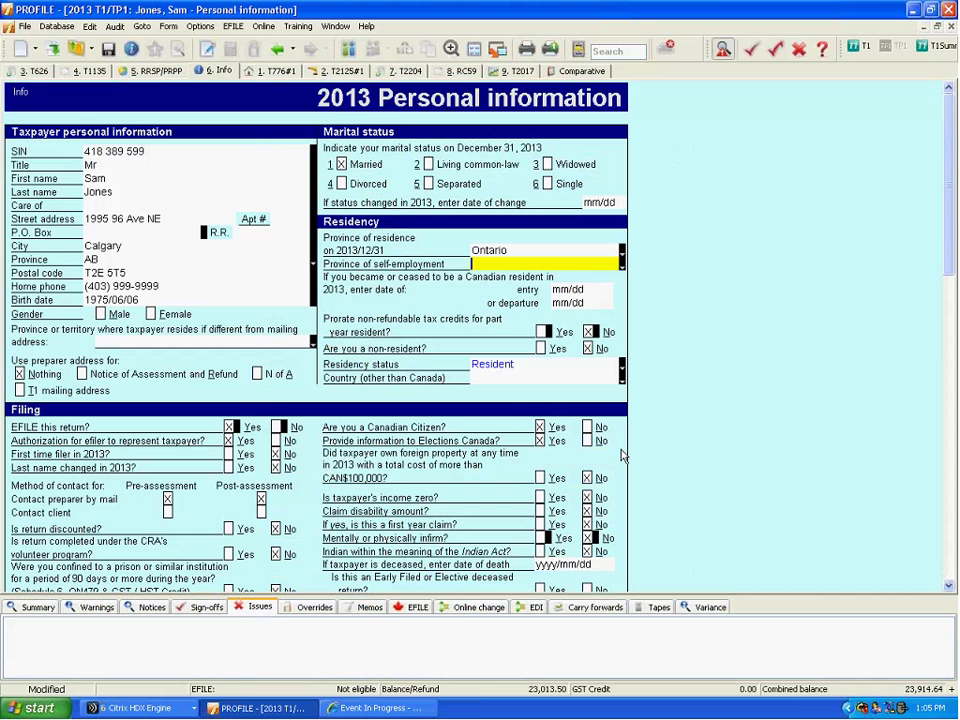
Give the Country (other than Canada) field a Correction required review mark.
right_click(542, 378)
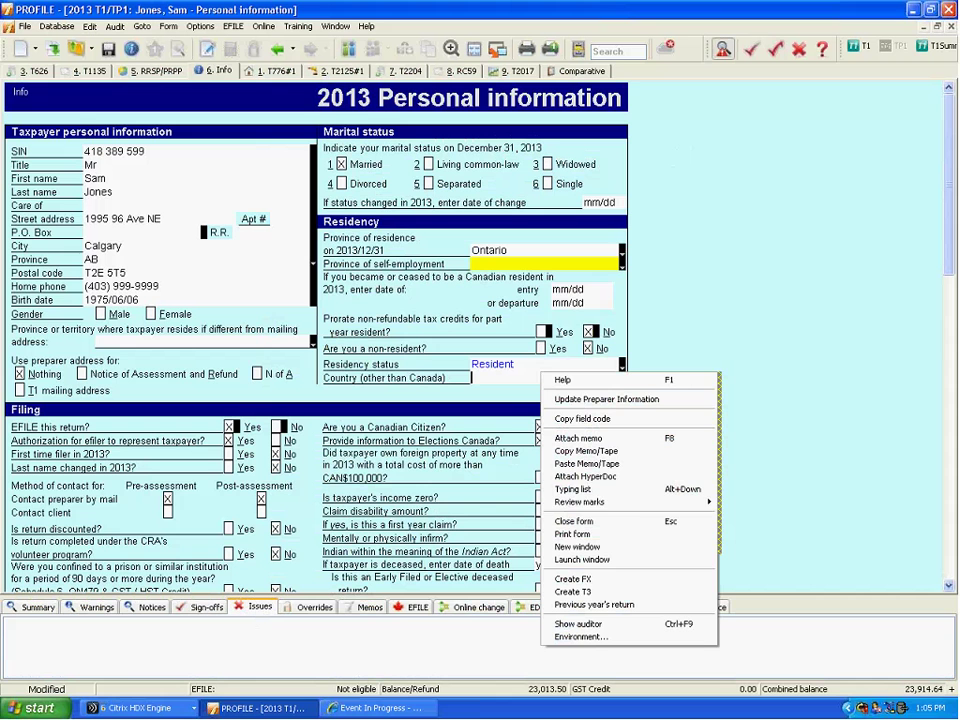
left_click(632, 510)
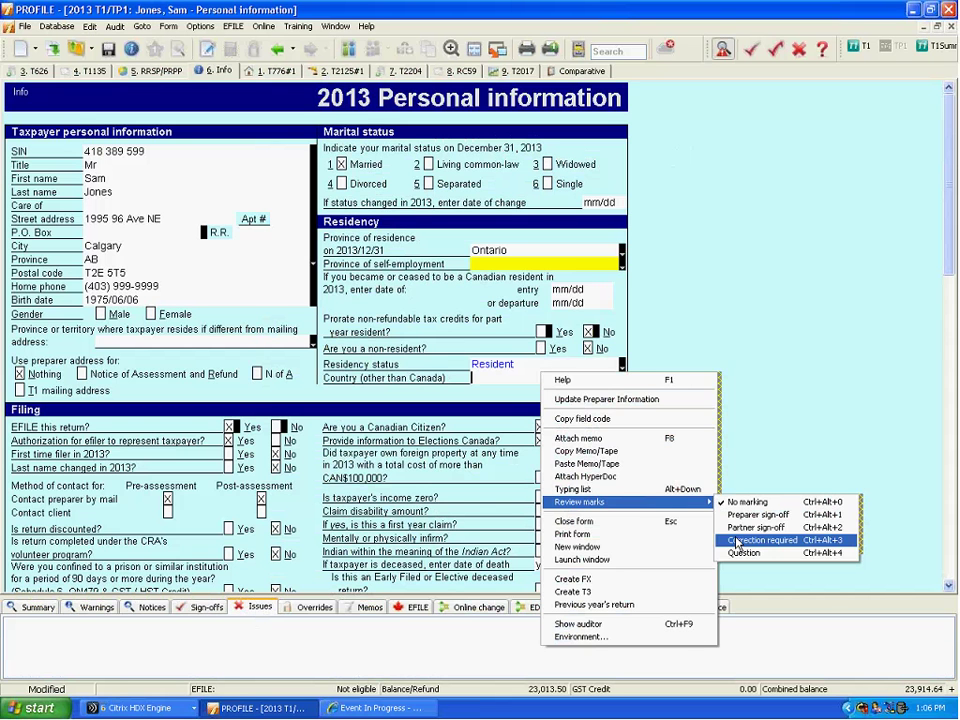
left_click(760, 540)
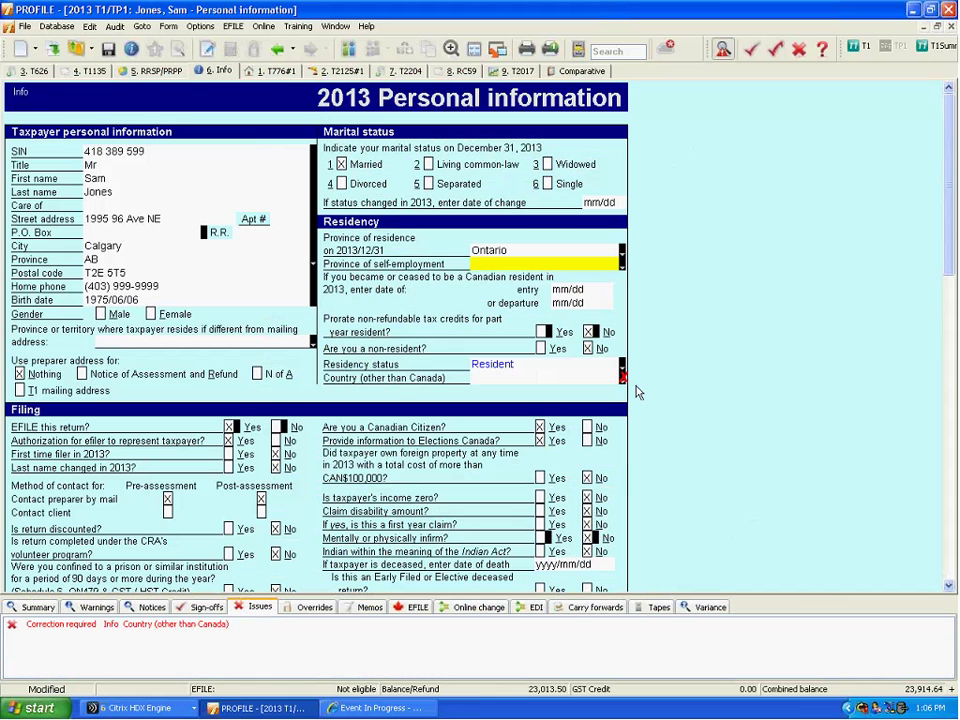
left_click(563, 381)
Give the City field (Calgary) a Question review mark.
left_click(155, 246)
right_click(155, 246)
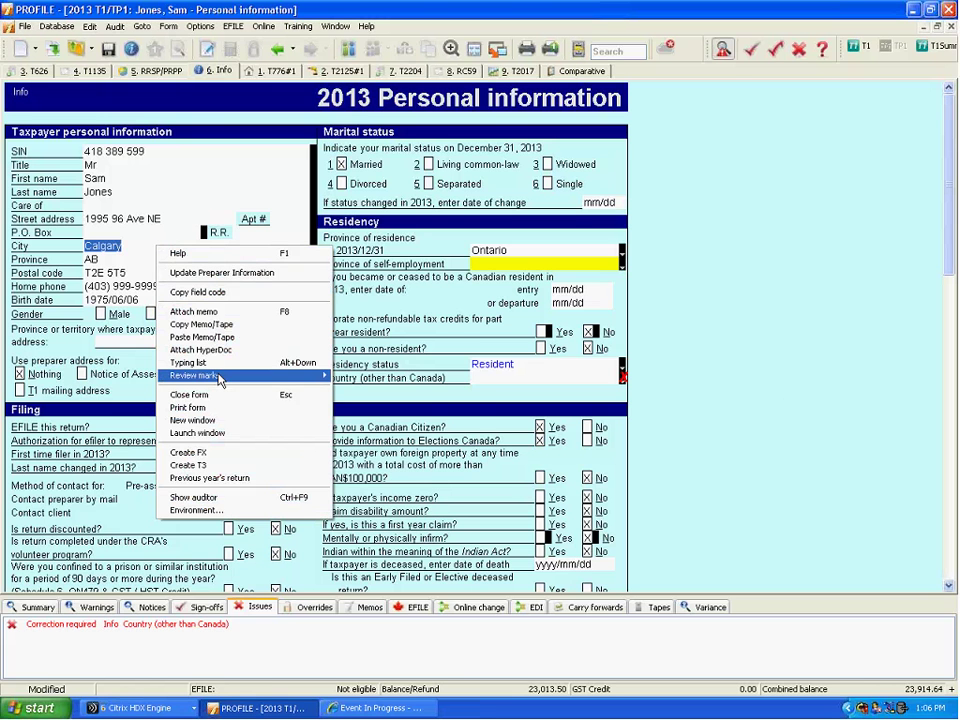
mouse_move(222, 378)
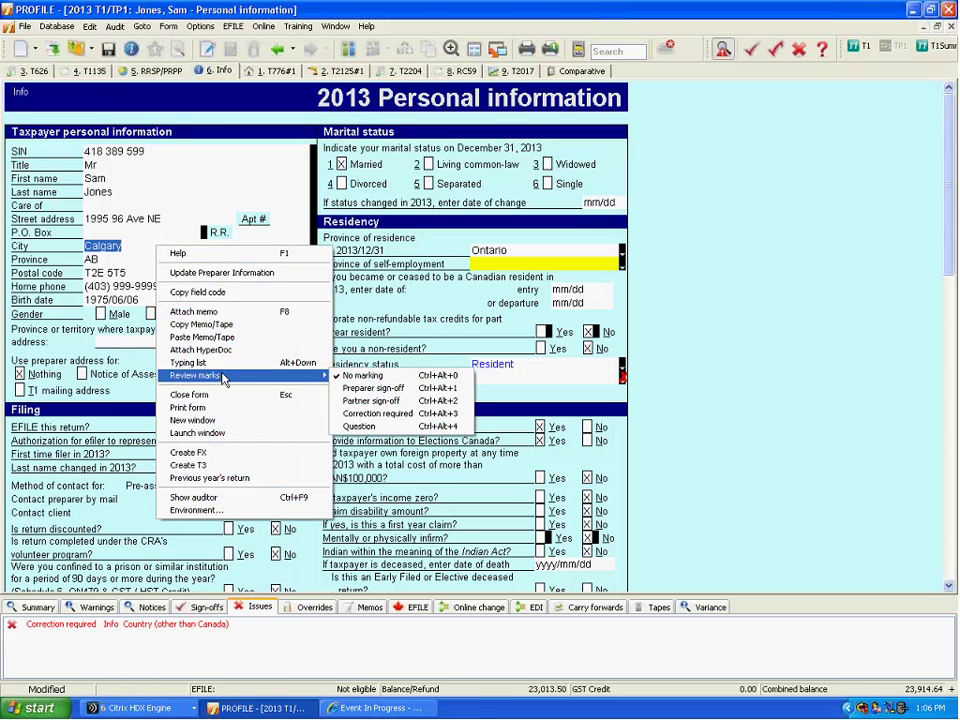
left_click(358, 425)
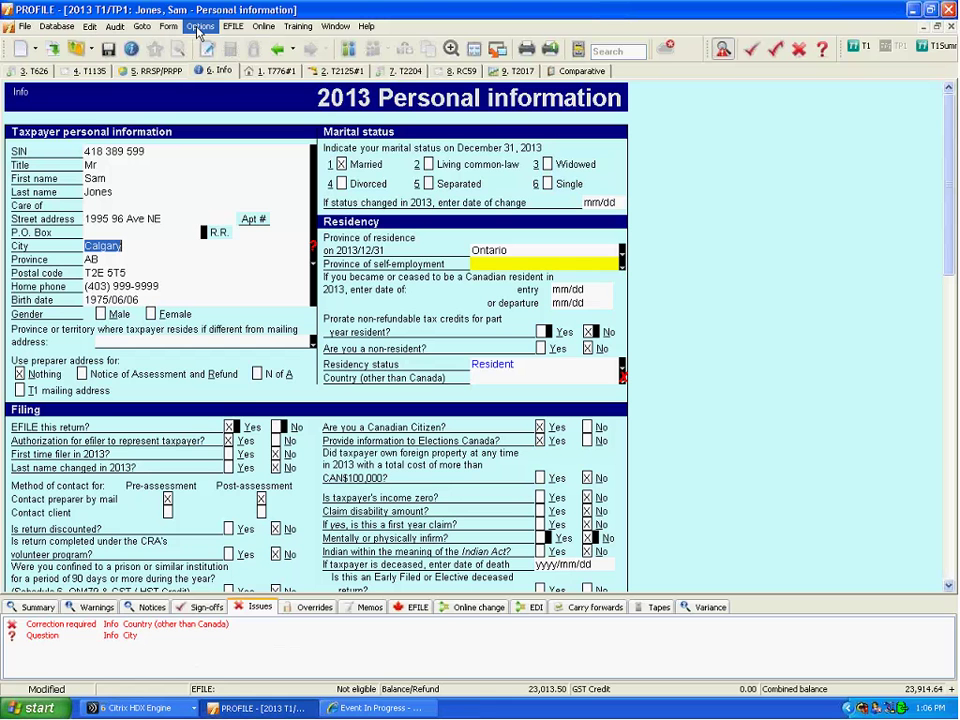
Open the Environment Audit settings and scroll the Summary Tab Includes and Audit Summary Includes lists.
left_click(199, 27)
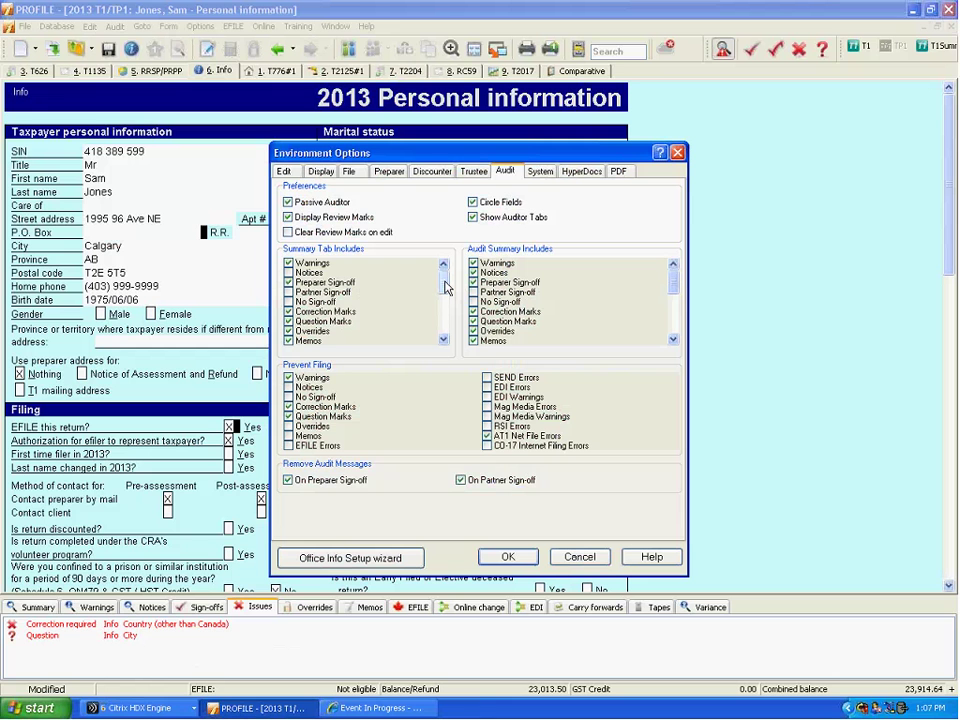
left_click_drag(446, 288, 447, 291)
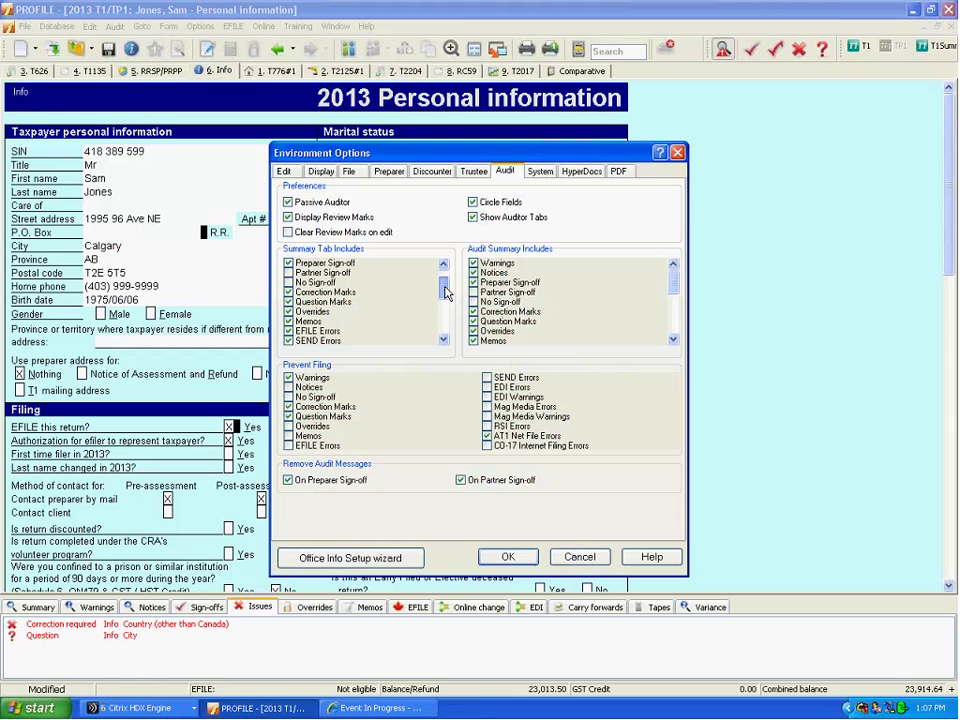
scroll(446, 291, "down", 1)
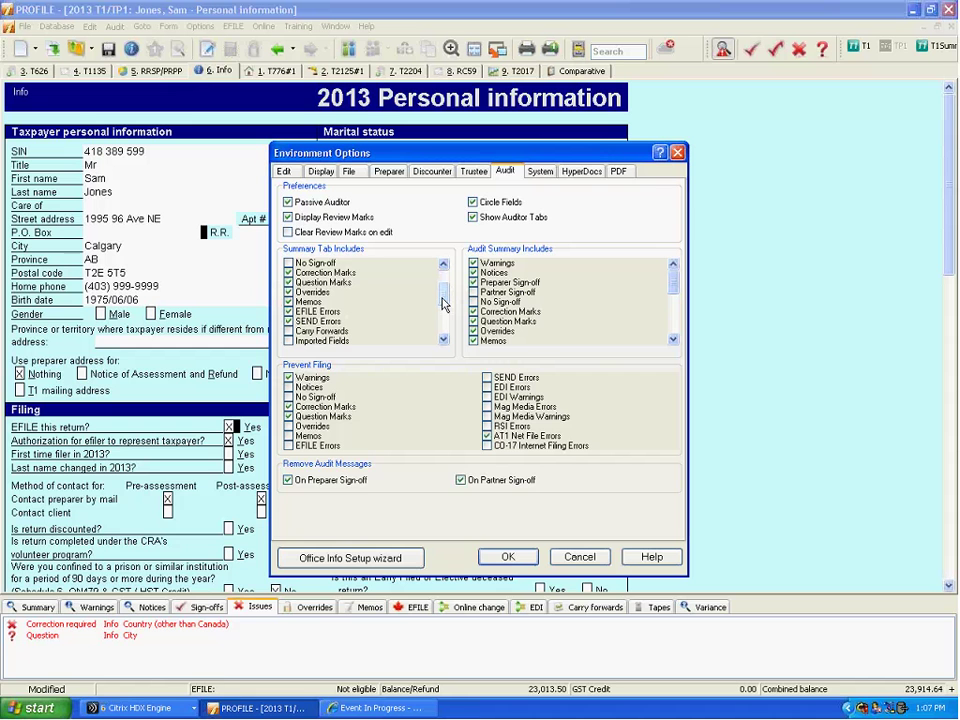
left_click_drag(444, 300, 444, 326)
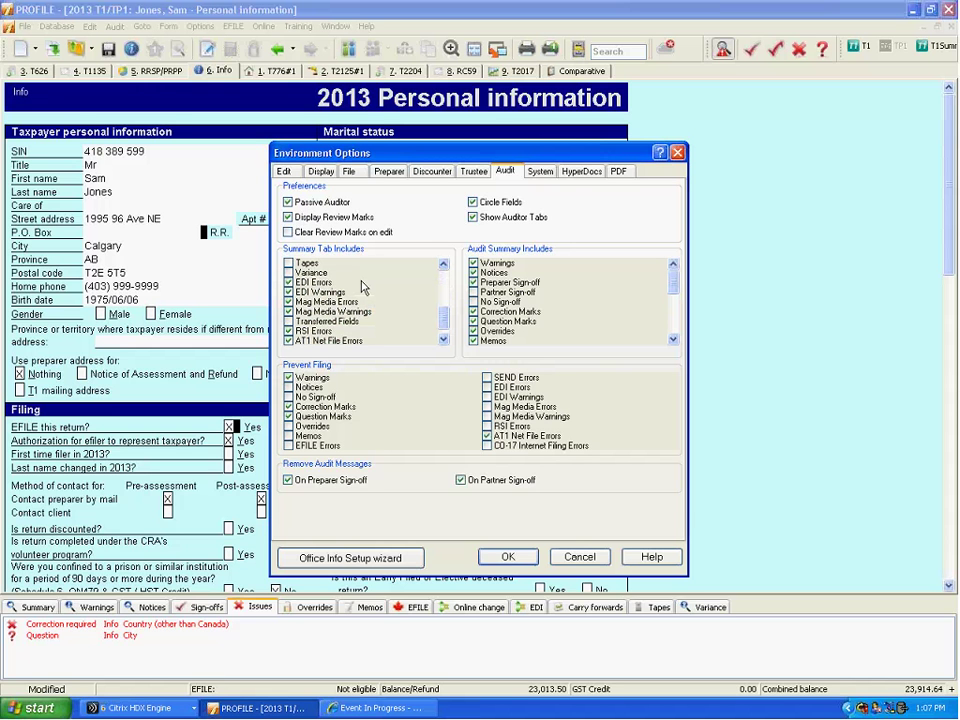
scroll(364, 288, "down", 1)
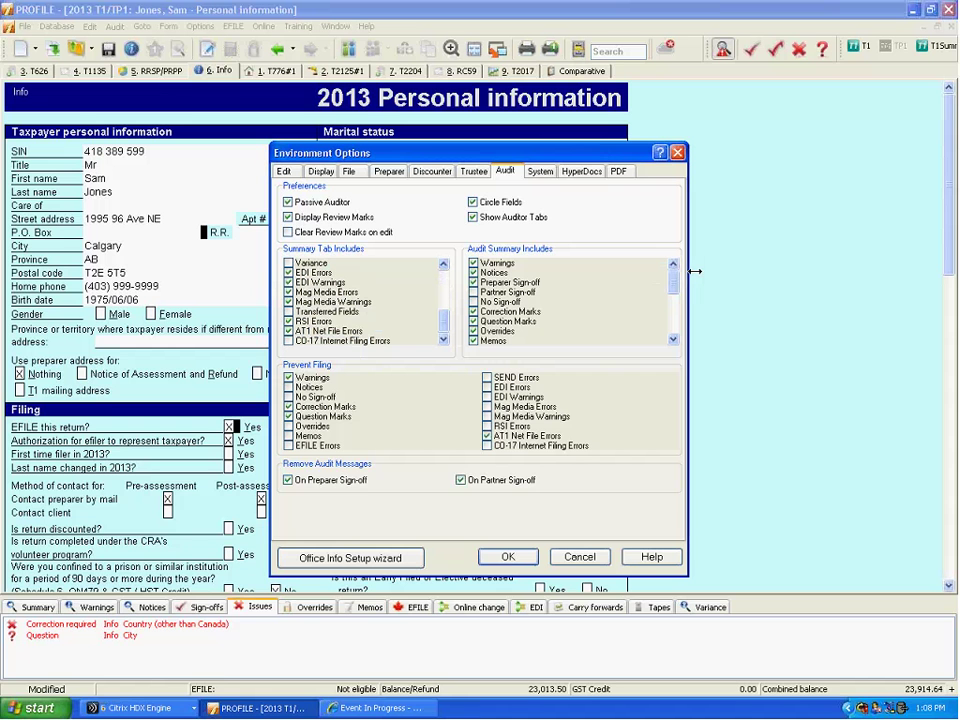
Scroll further through the audit include lists to see which issue types block filing.
scroll(676, 295, "down", 1)
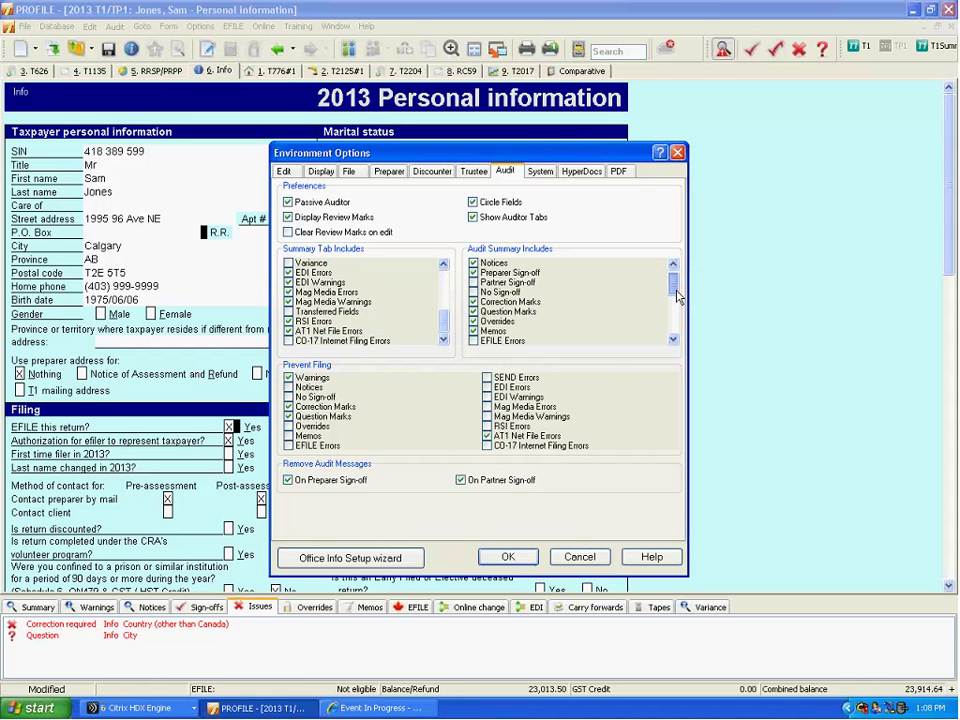
left_click_drag(676, 295, 671, 319)
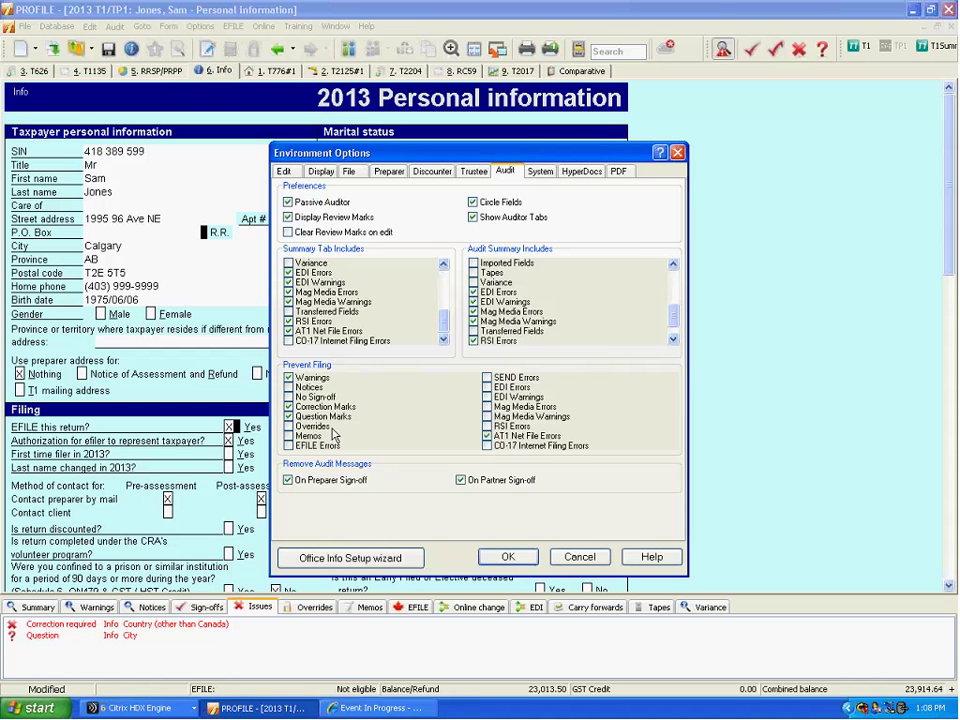
Close Environment Options and set EFILE Status to 2. Eligible for both taxpayer and spouse.
left_click(678, 153)
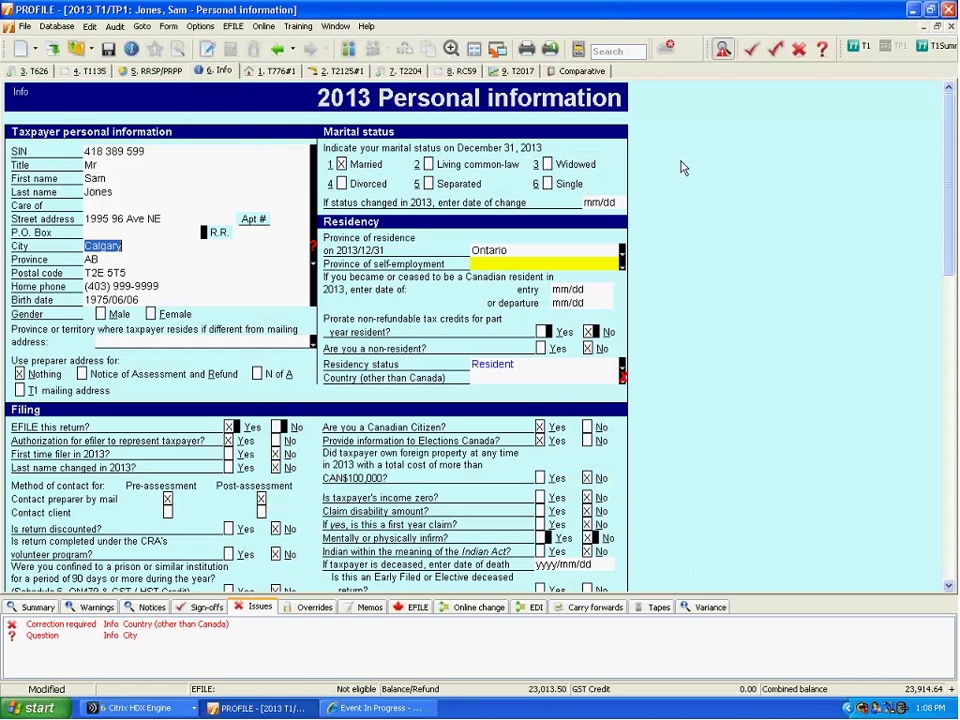
left_click(25, 28)
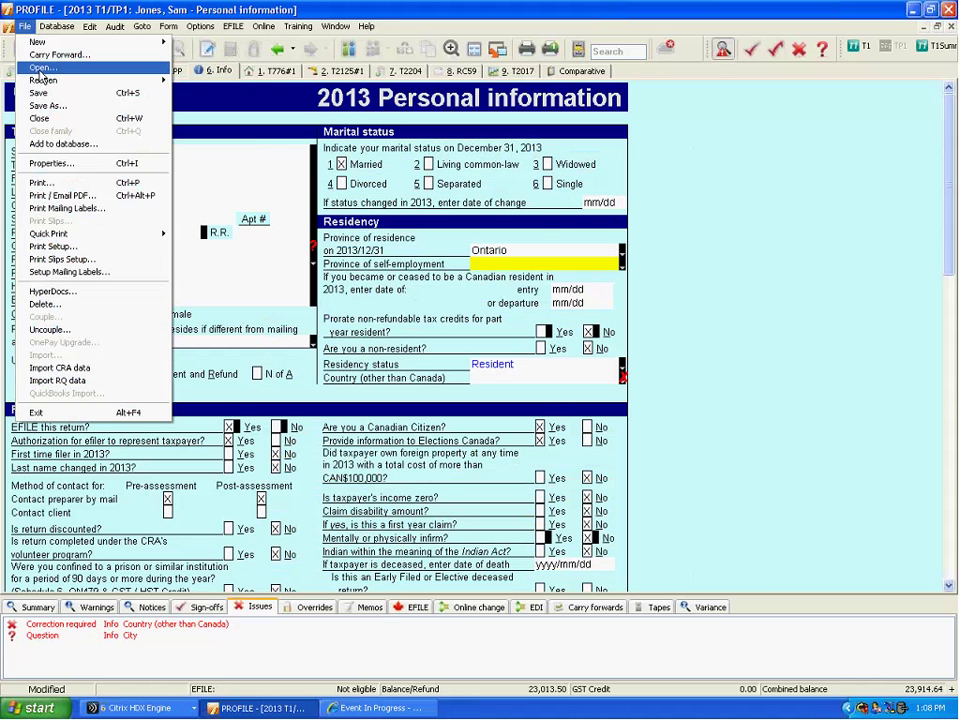
left_click(50, 163)
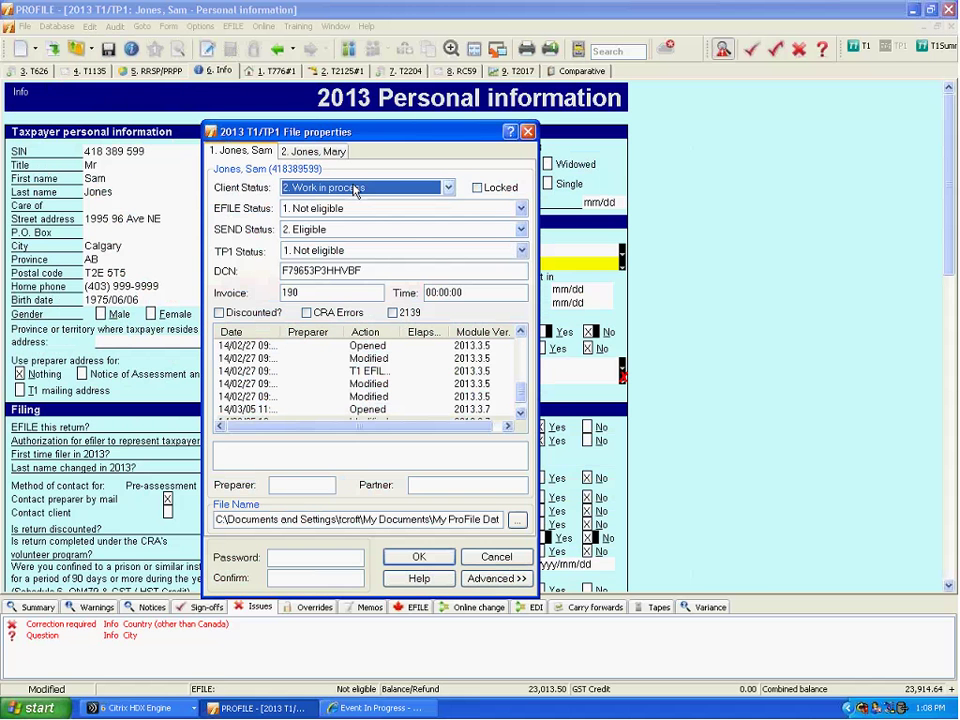
left_click(521, 208)
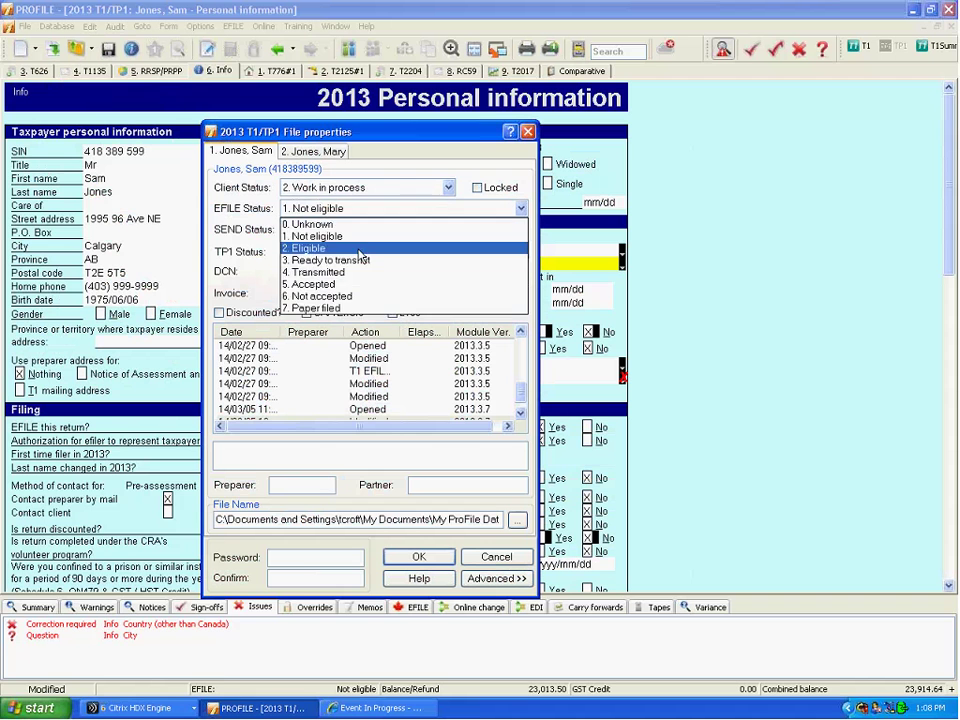
left_click(311, 246)
left_click(313, 151)
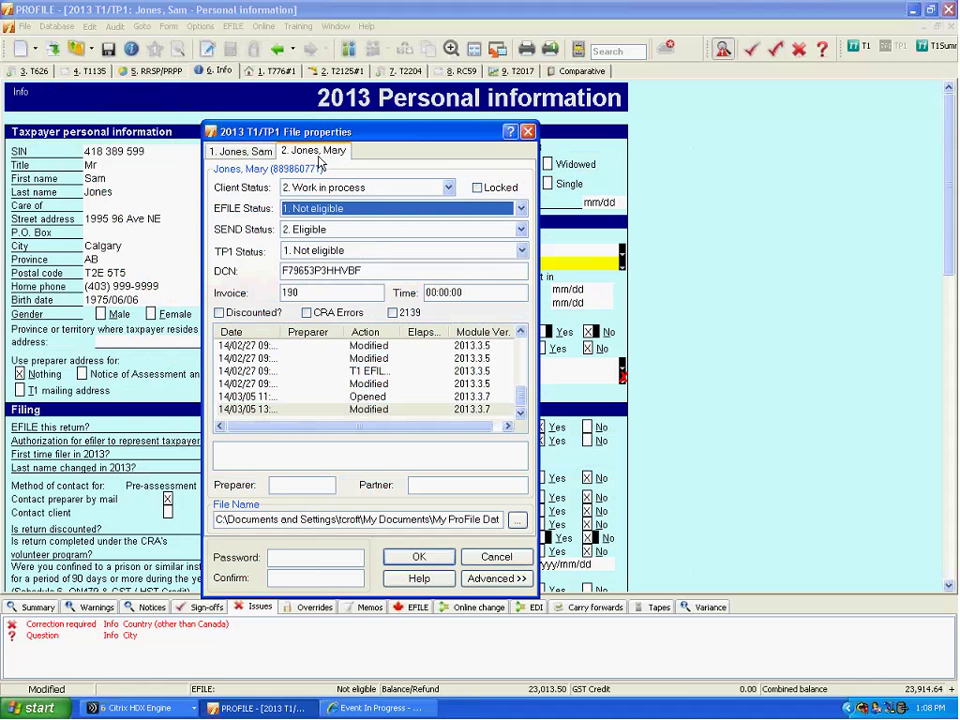
left_click(521, 209)
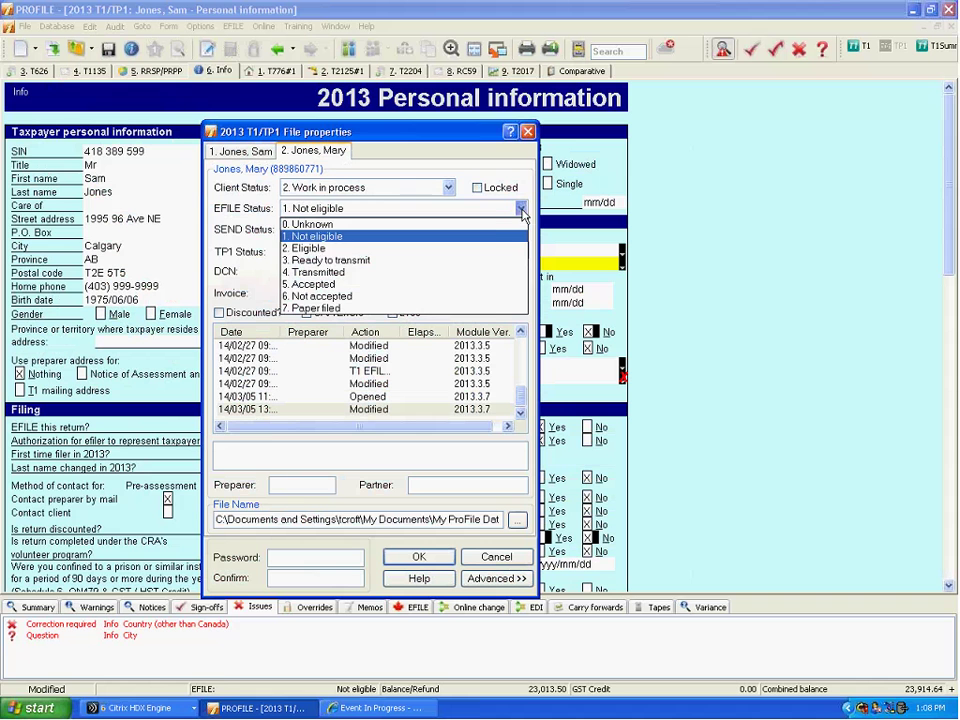
left_click(310, 248)
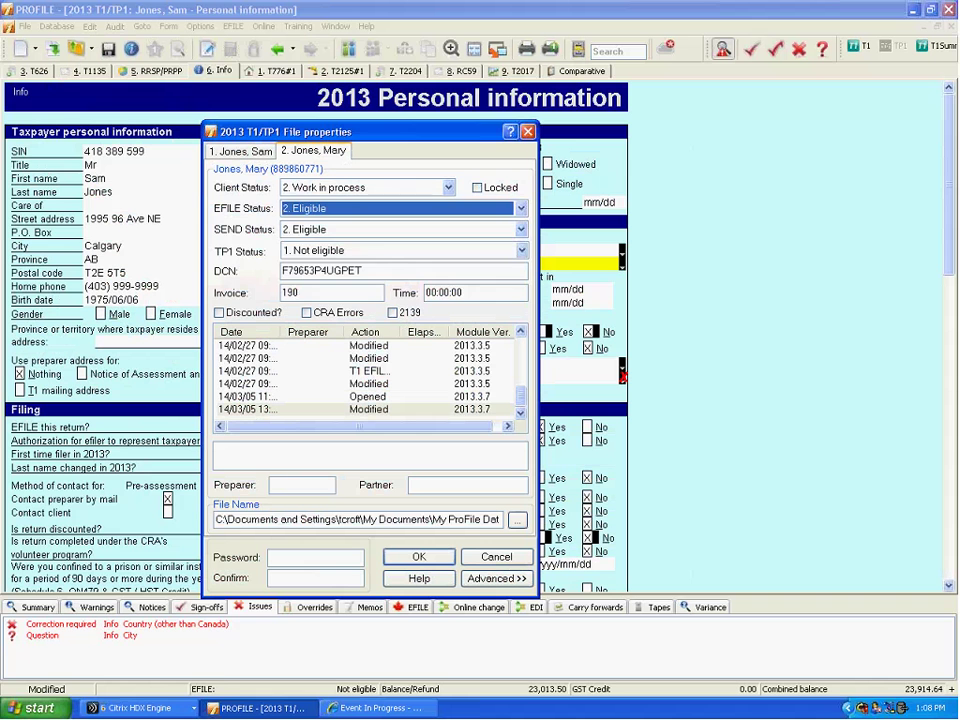
left_click(419, 558)
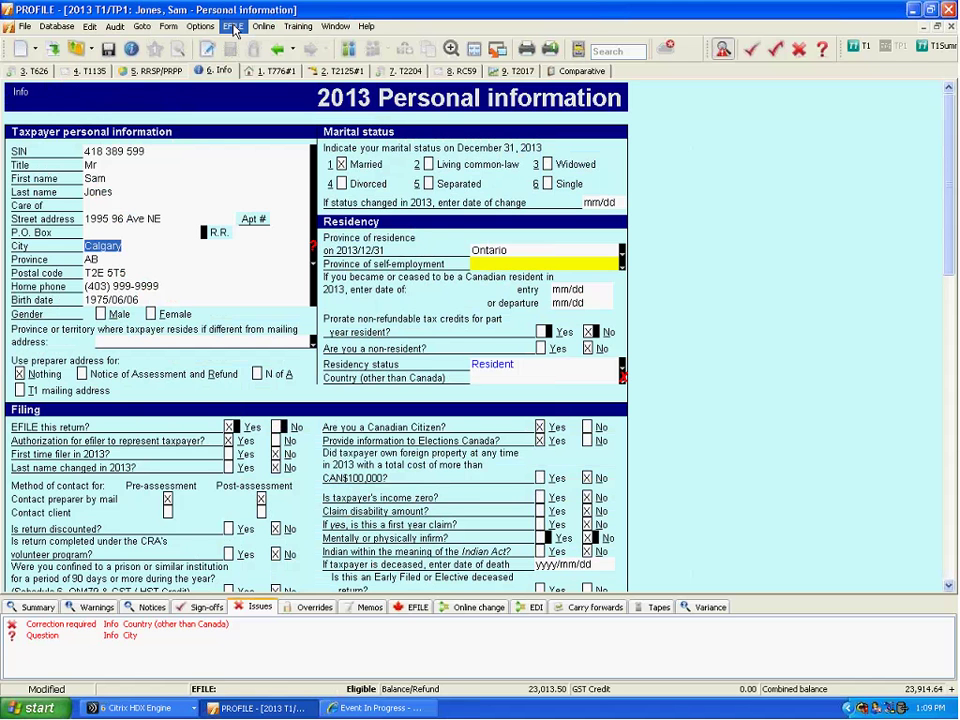
Try to EFILE the return past the audit warning, inspect error EFILE#999173, then cancel.
left_click(233, 27)
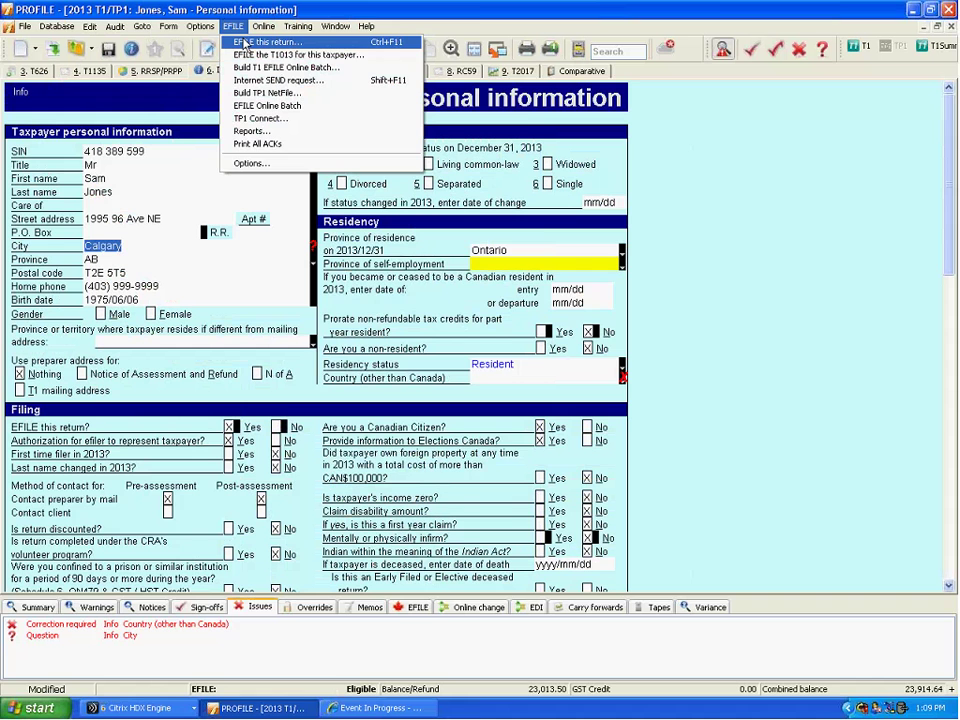
left_click(245, 43)
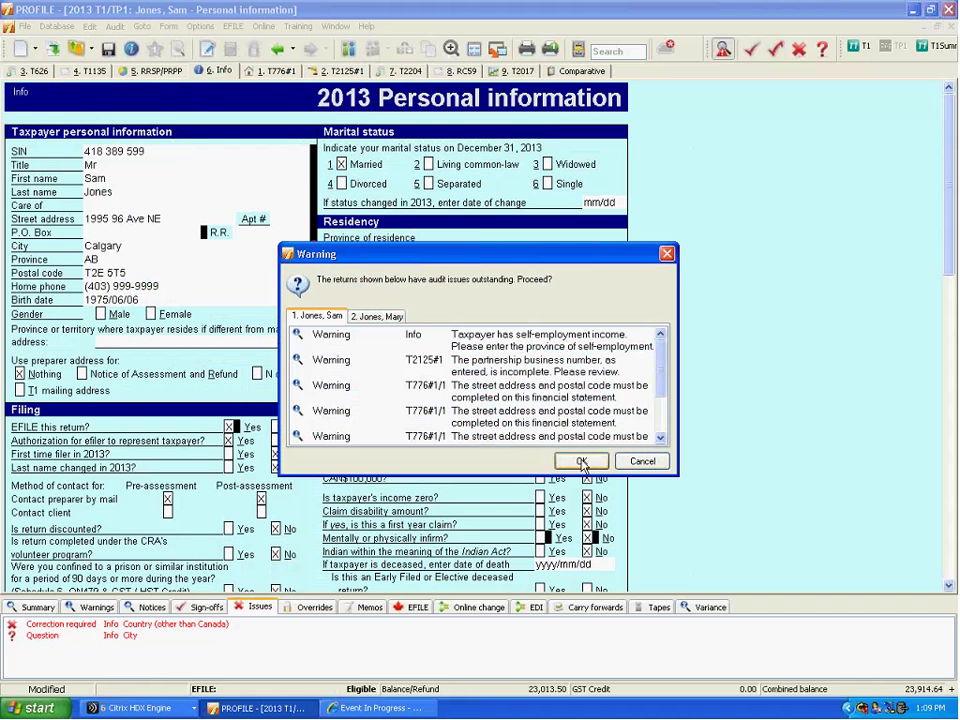
left_click(583, 463)
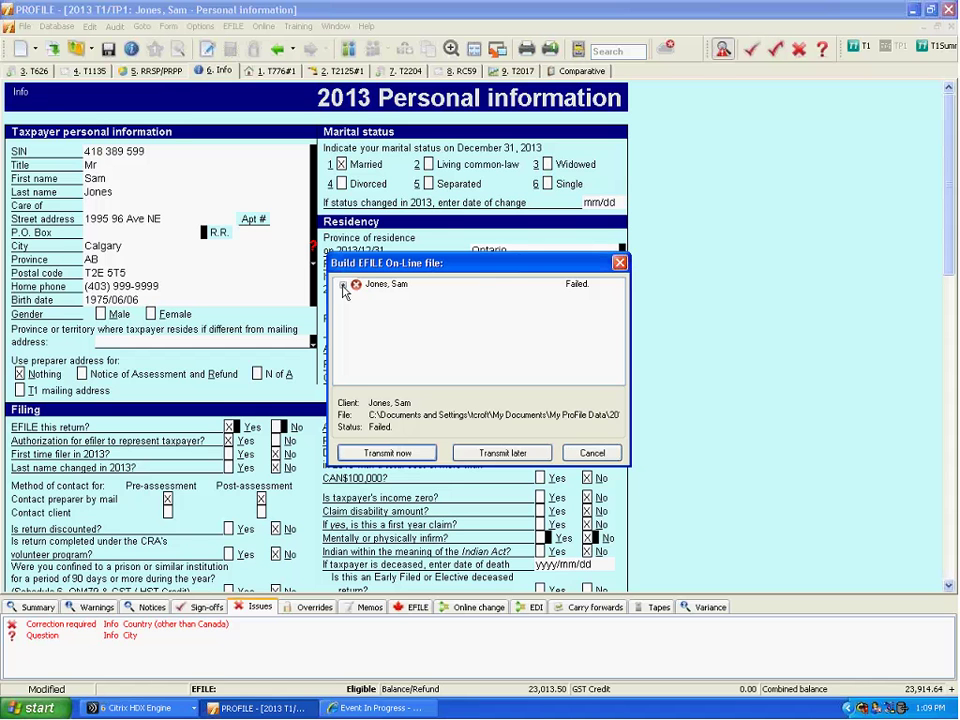
left_click(343, 285)
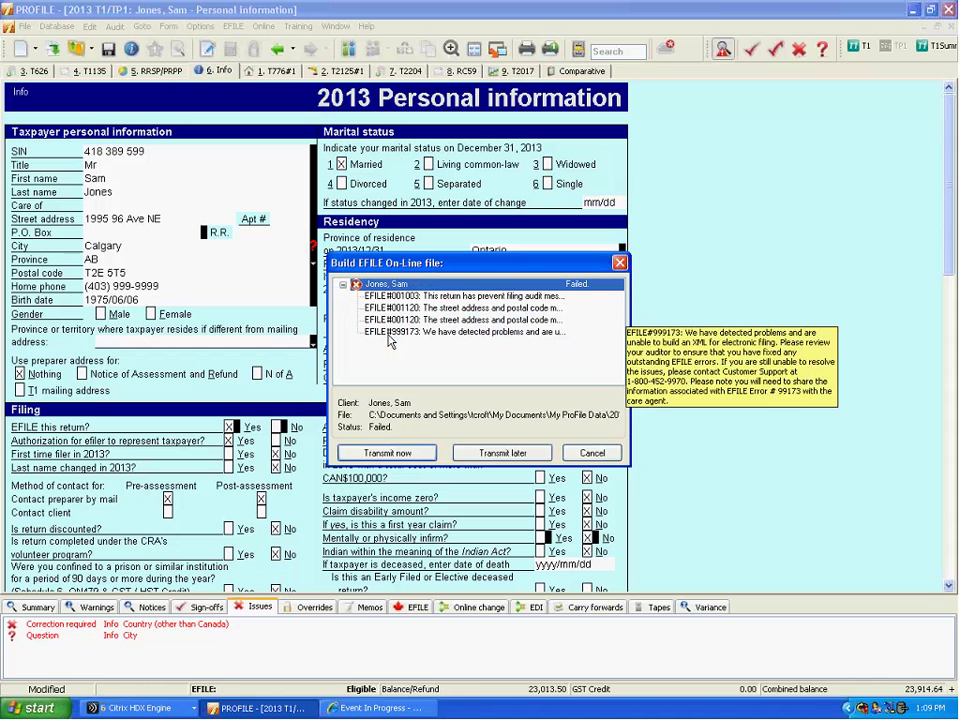
left_click(463, 336)
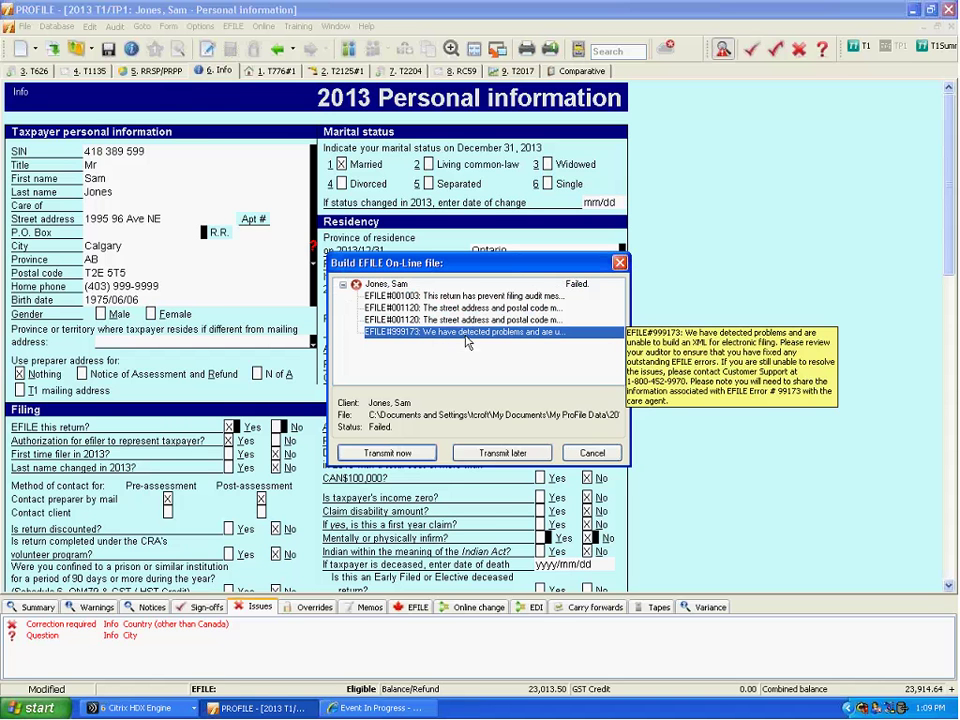
left_click(592, 455)
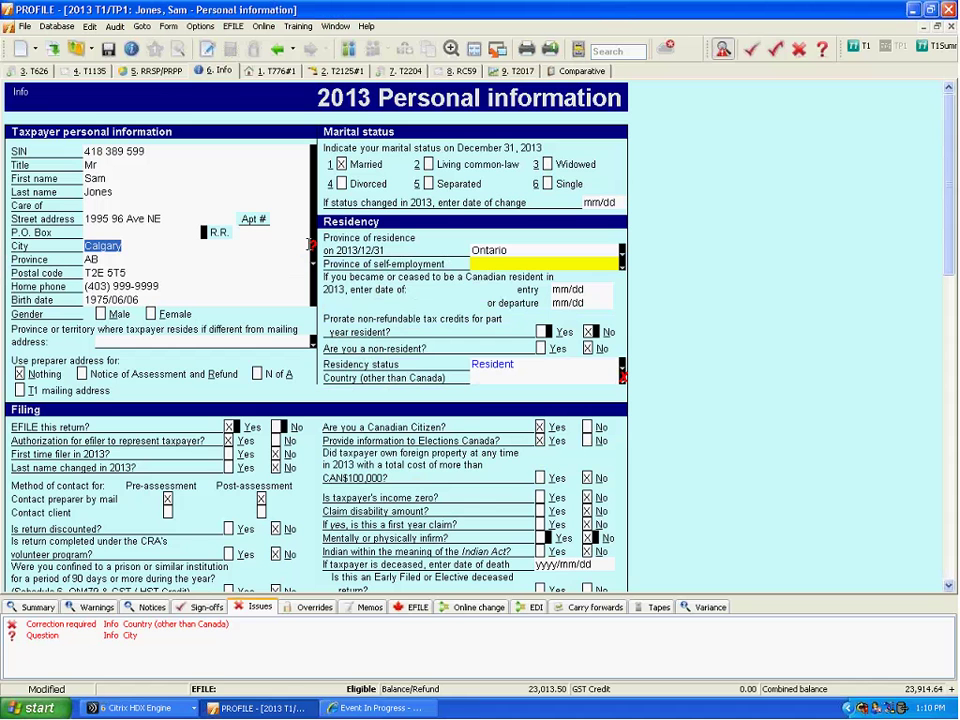
Set the City and Country fields' review marks to No marking.
right_click(301, 244)
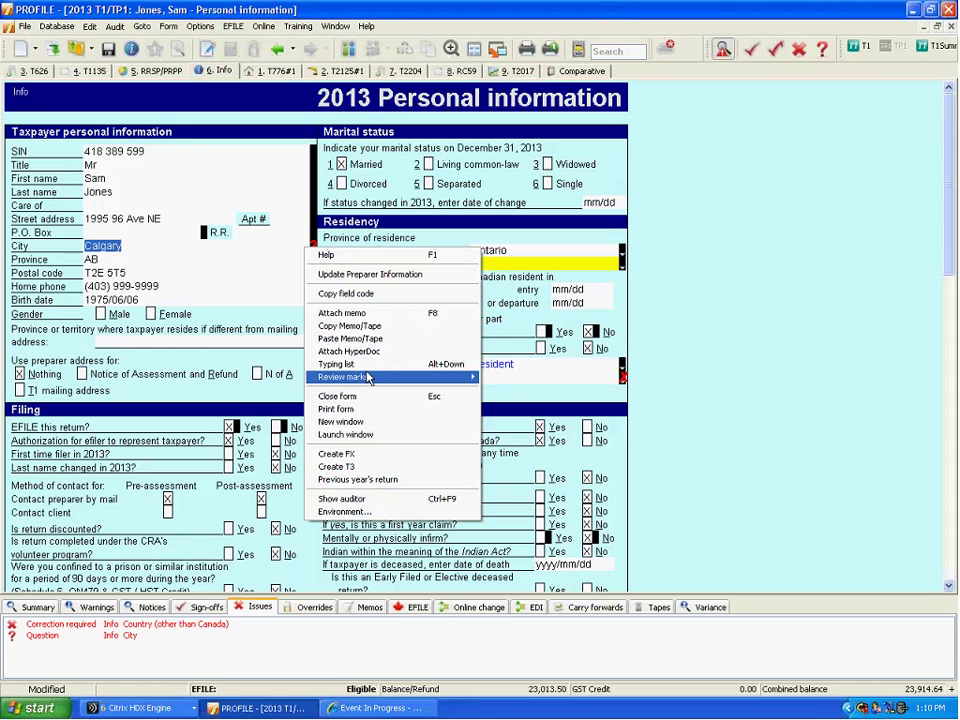
mouse_move(368, 381)
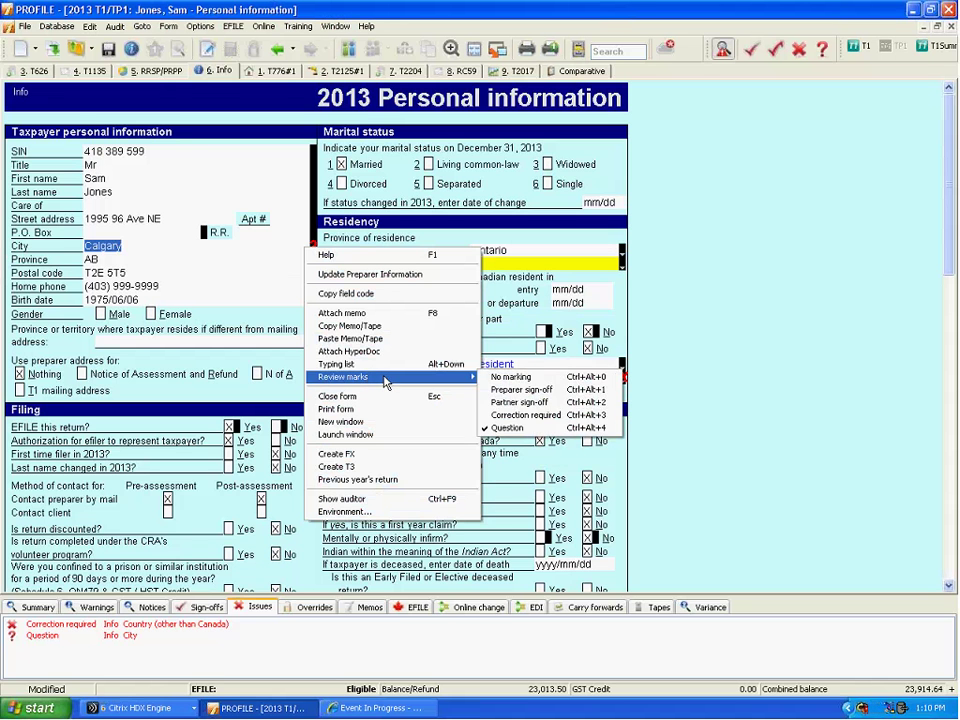
left_click(511, 378)
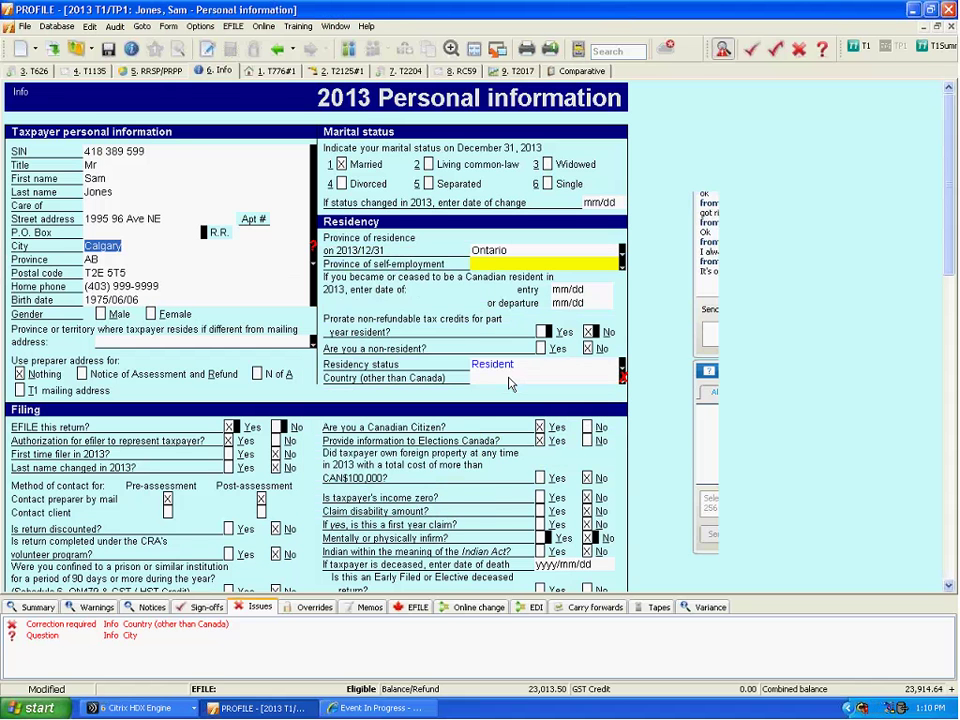
right_click(607, 379)
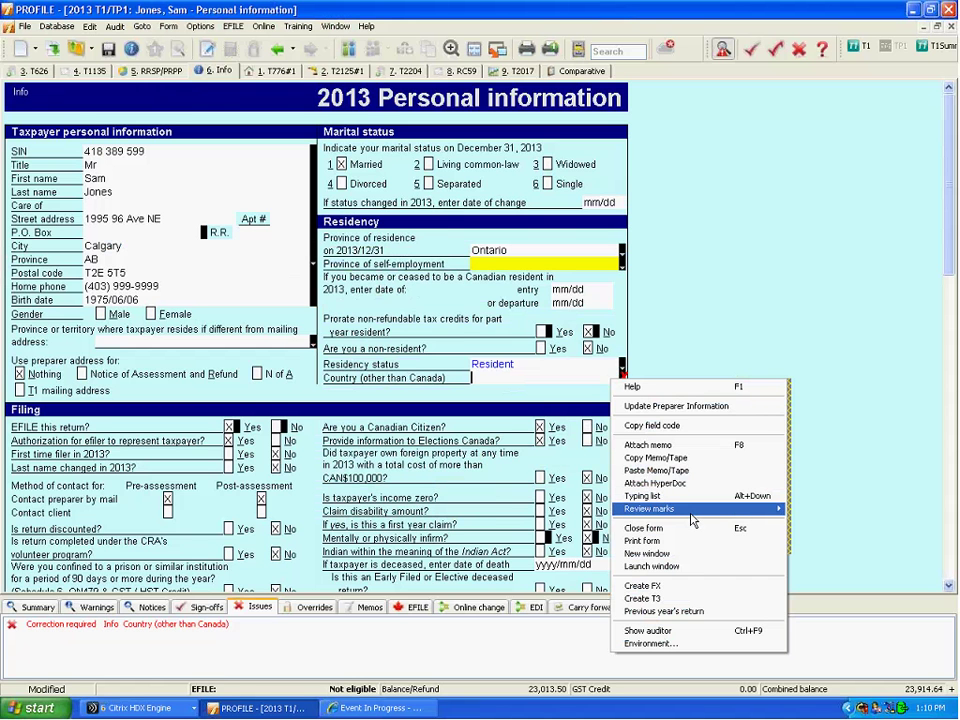
mouse_move(692, 512)
left_click(797, 508)
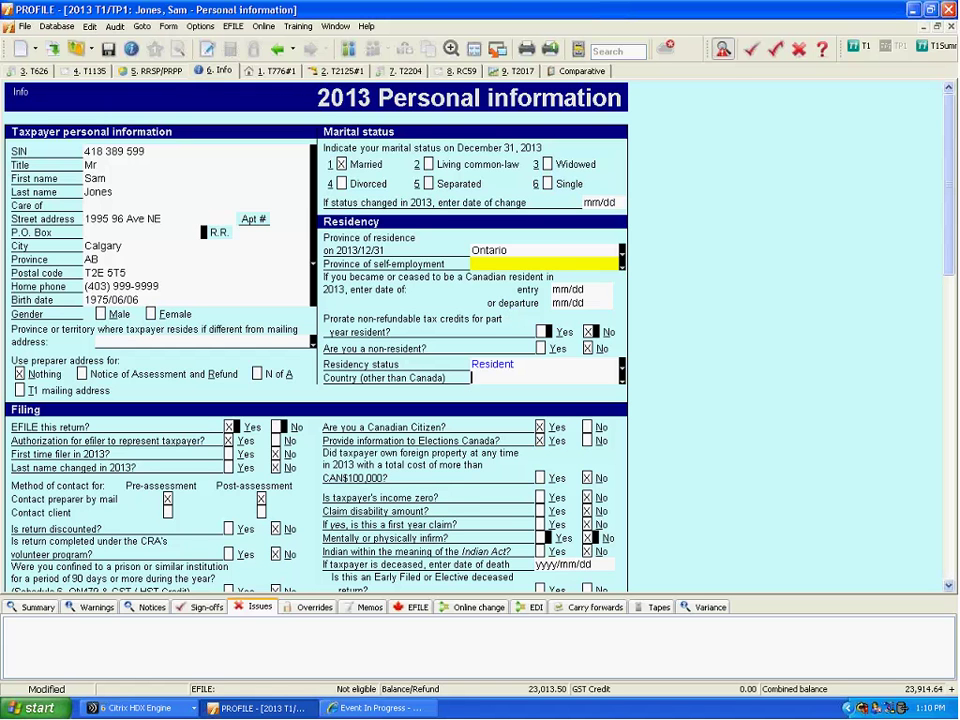
Uncheck On Preparer Sign-off and On Partner Sign-off in the Environment Audit settings and save.
key("alt+o")
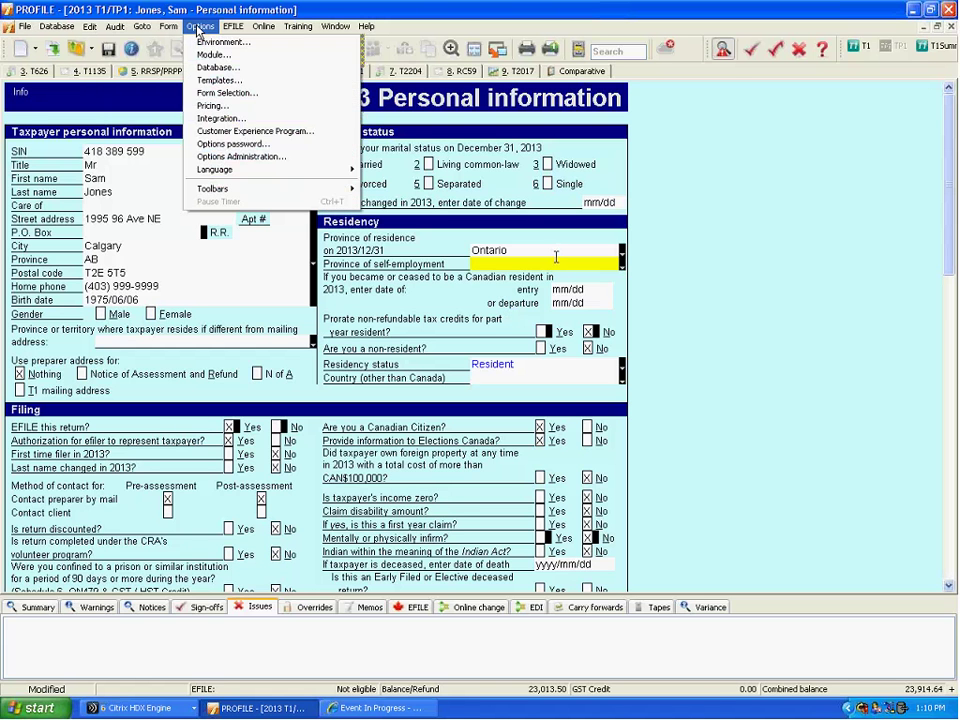
left_click(210, 43)
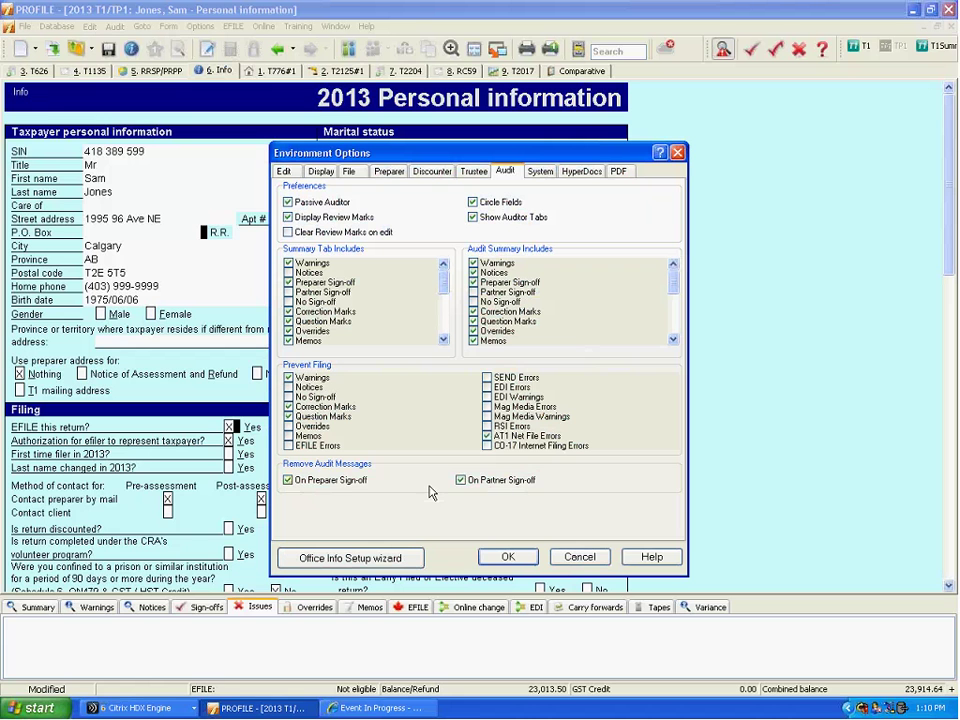
left_click(288, 481)
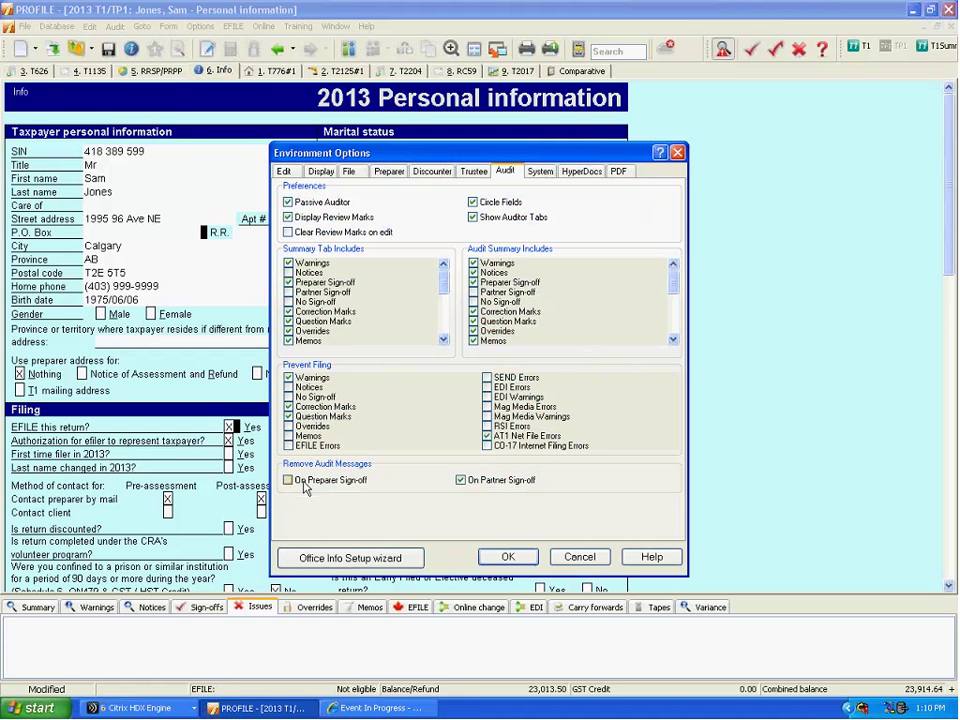
left_click(460, 481)
left_click(508, 558)
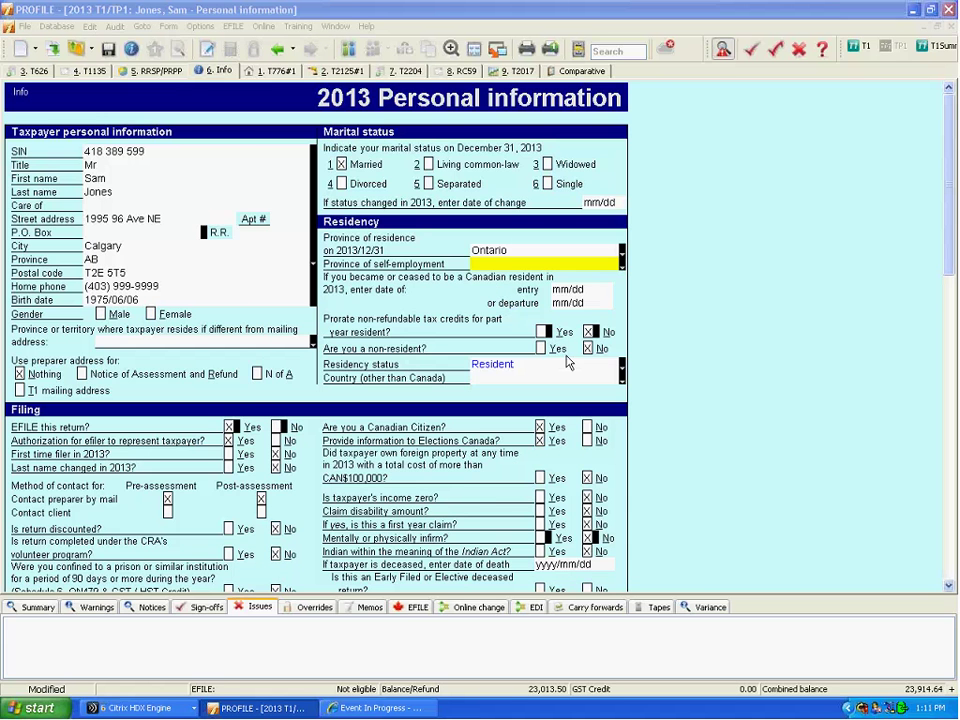
Give Home phone a Preparer sign-off review mark and check it in the Summary list.
right_click(171, 286)
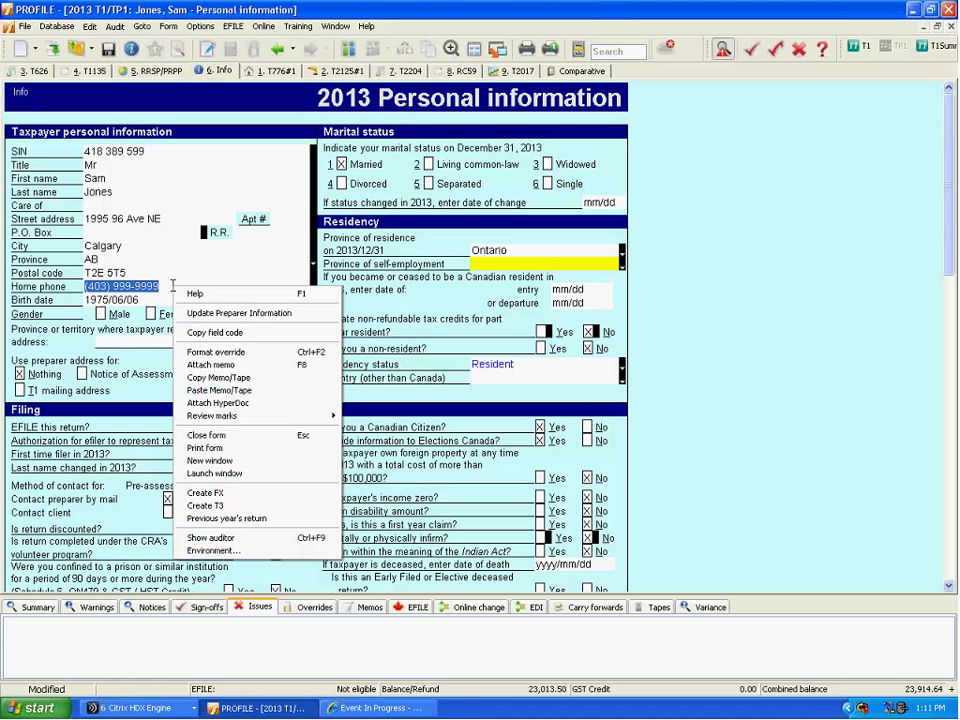
mouse_move(253, 417)
left_click(370, 428)
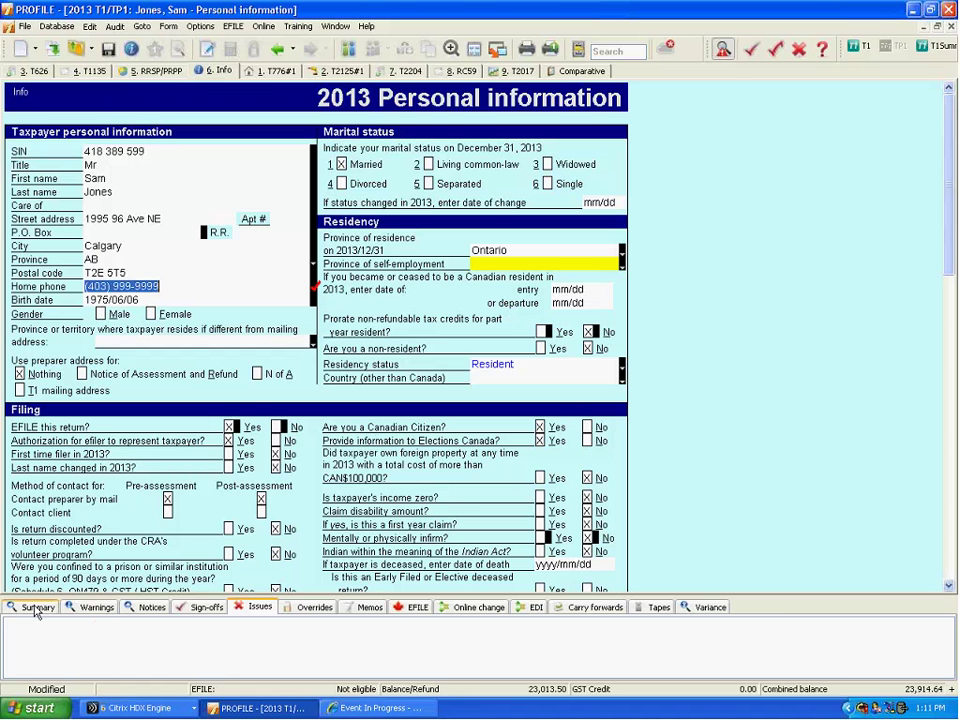
left_click(36, 608)
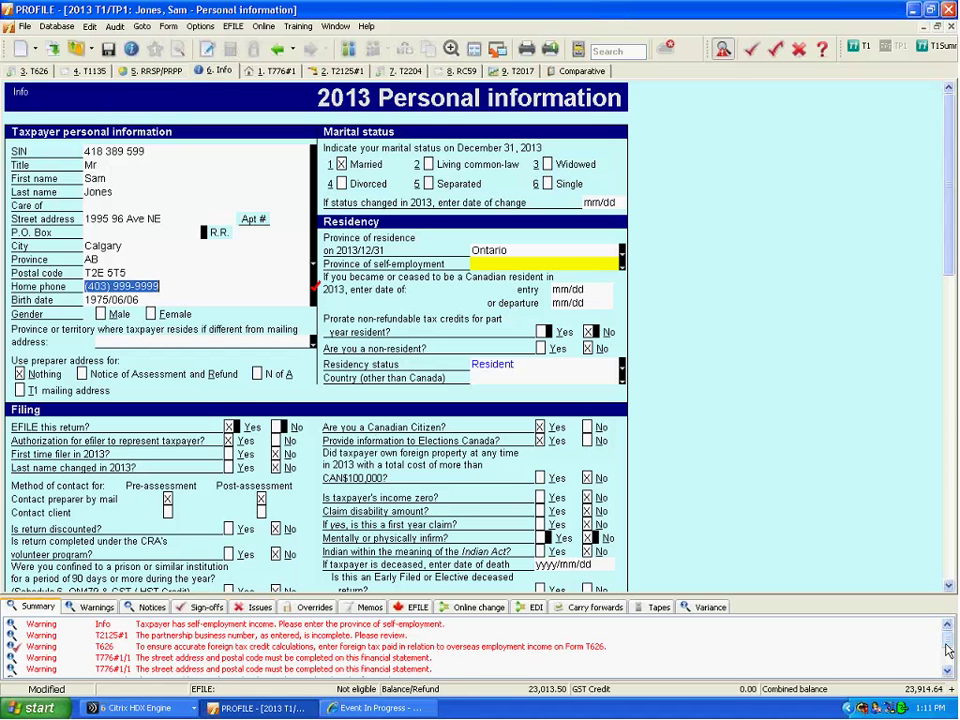
scroll(948, 650, "down", 1)
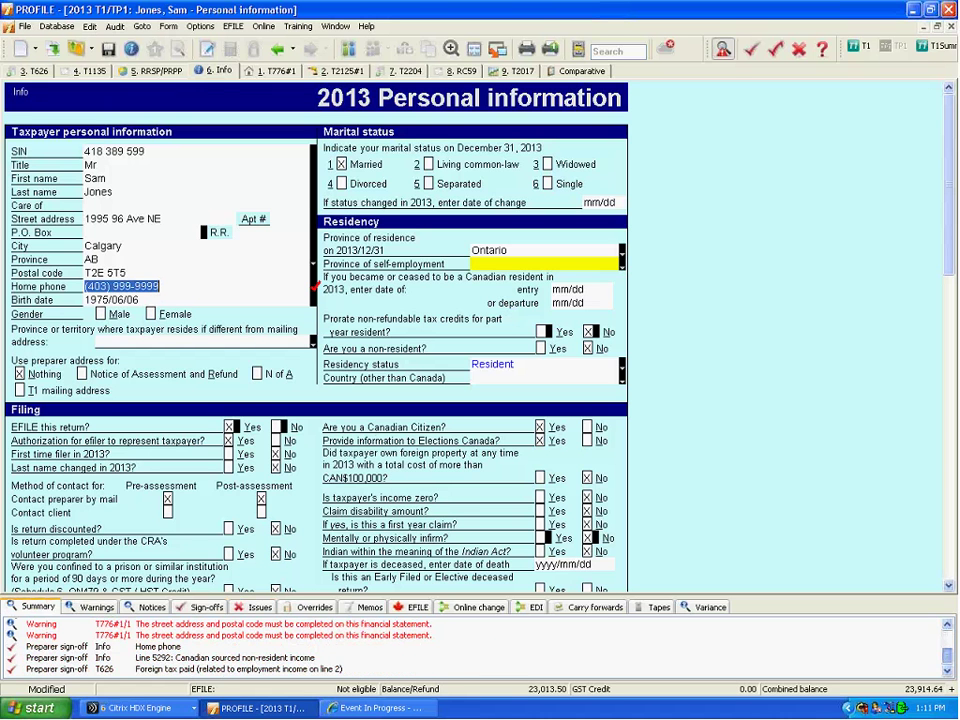
Re-enable removing audit messages on Preparer Sign-off and on Partner Sign-off in Environment options.
left_click(206, 27)
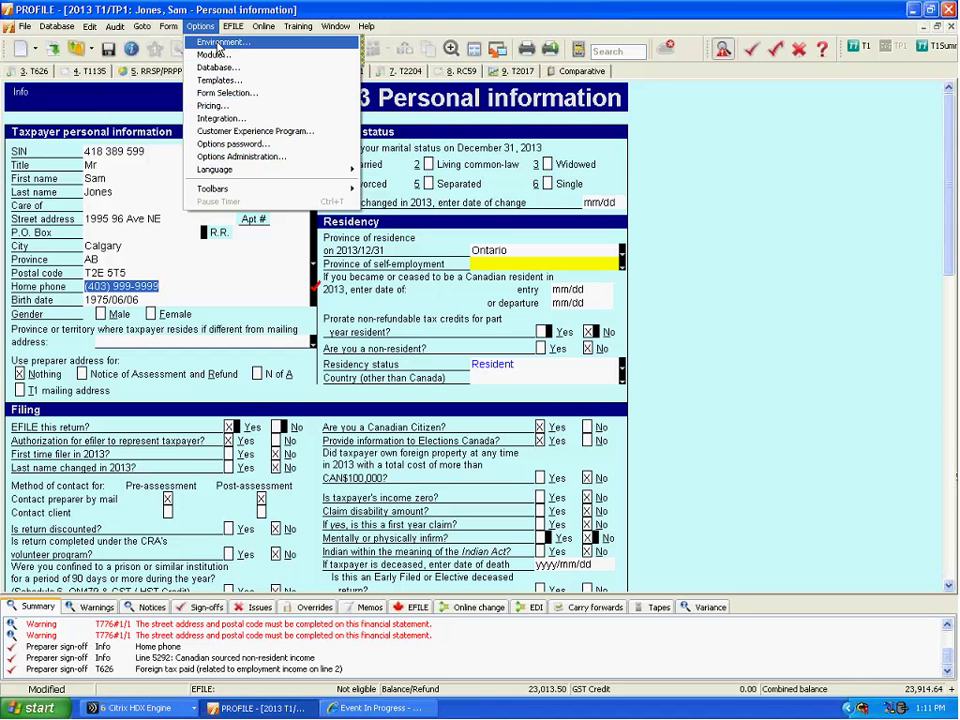
left_click(220, 42)
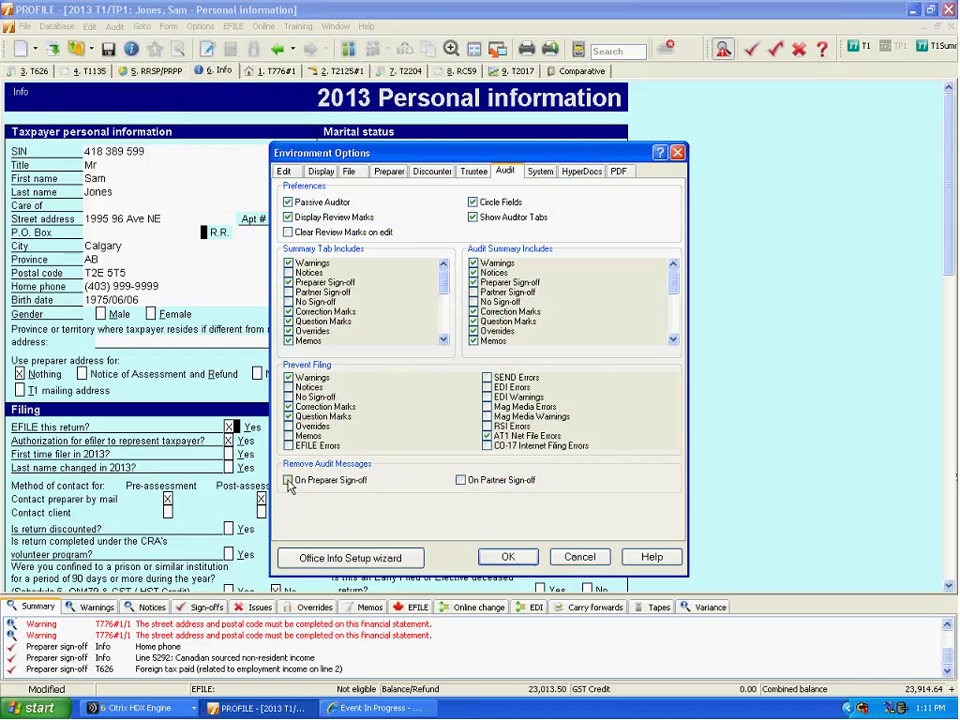
left_click(289, 481)
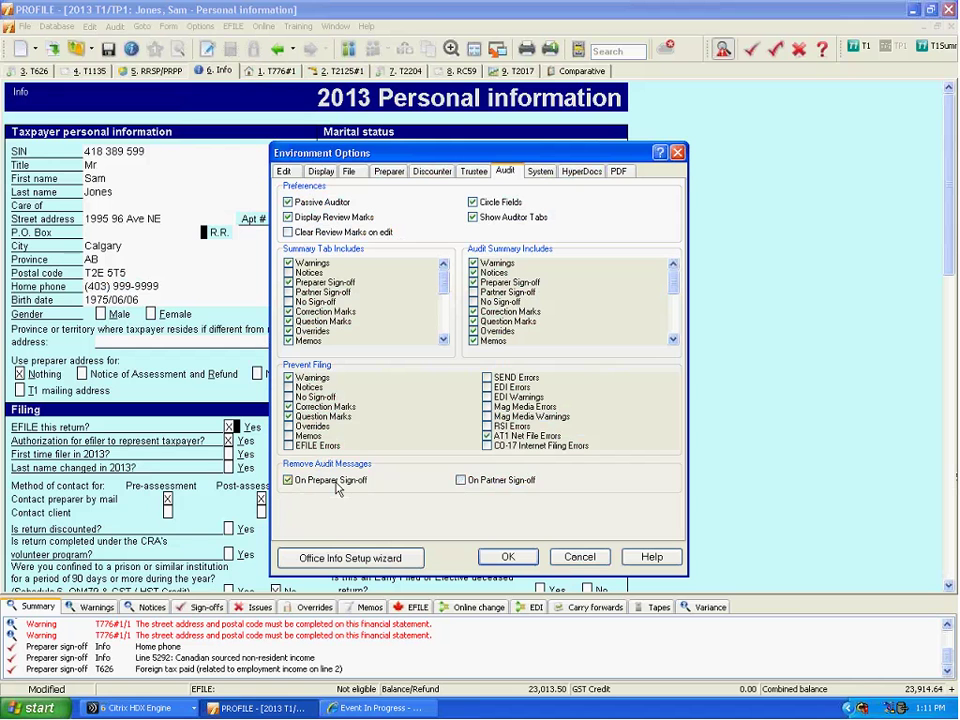
left_click(461, 481)
left_click(507, 558)
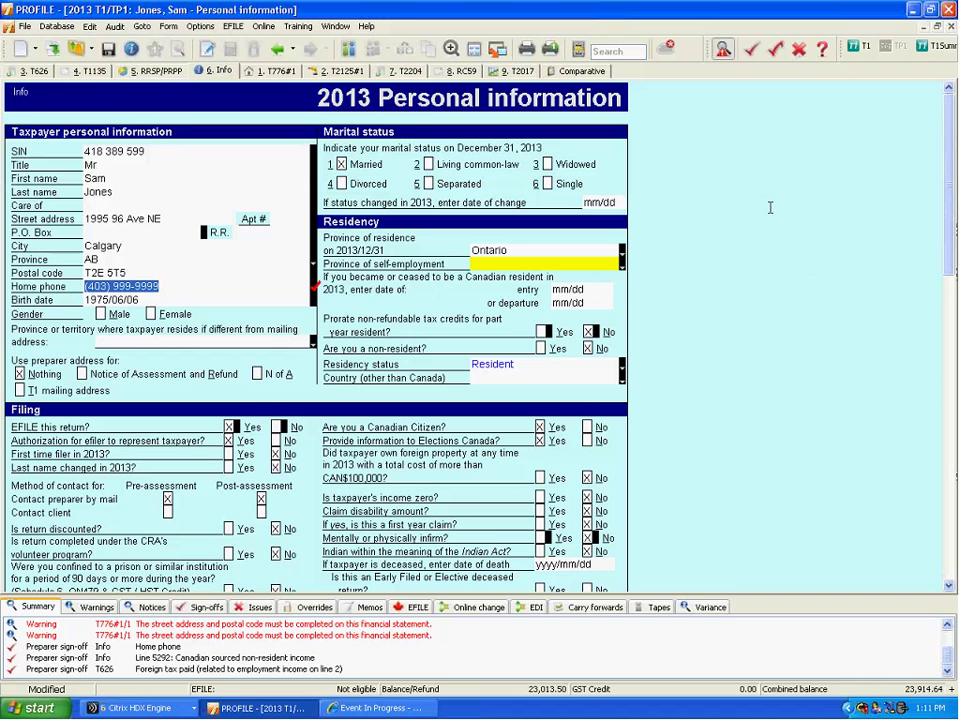
left_click(343, 71)
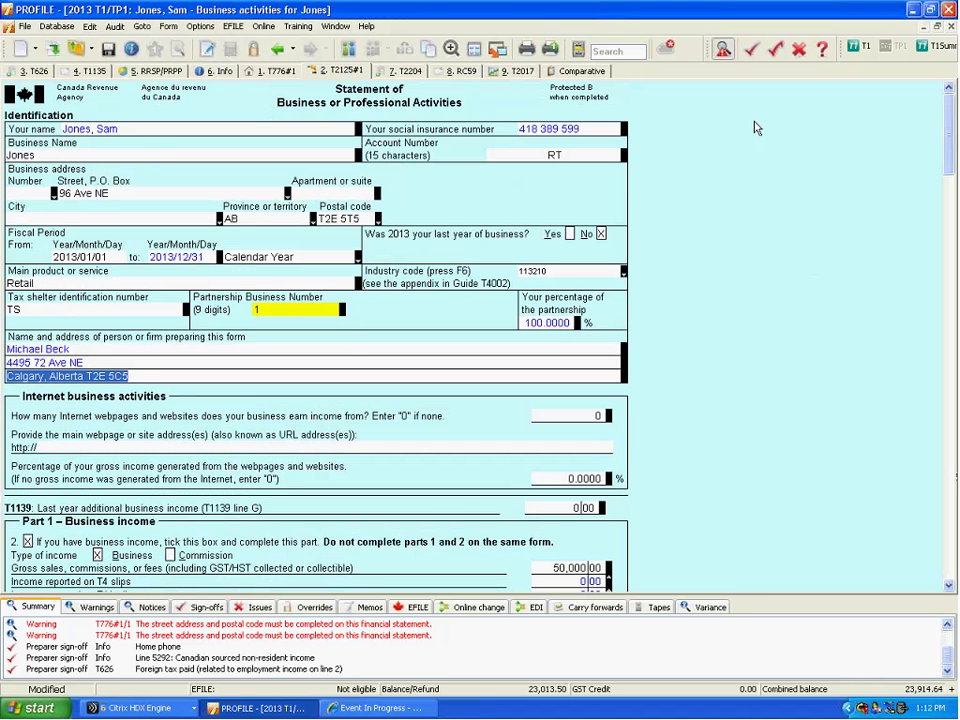
Inspect the incomplete Partnership Business Number field on the T2125 form.
mouse_move(318, 311)
left_click(288, 311)
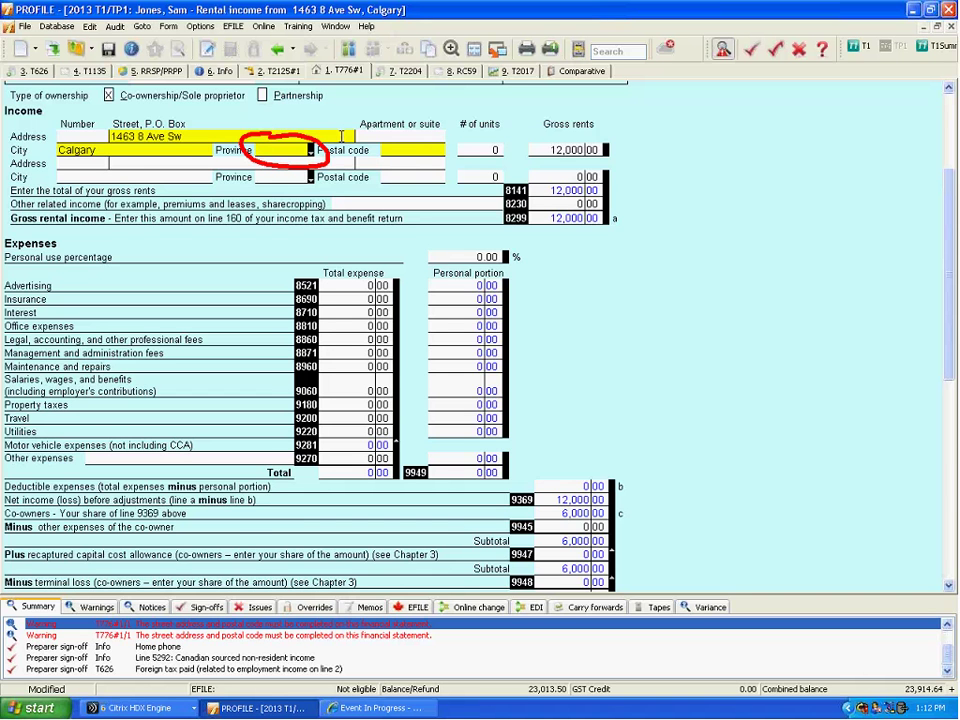
type("AB")
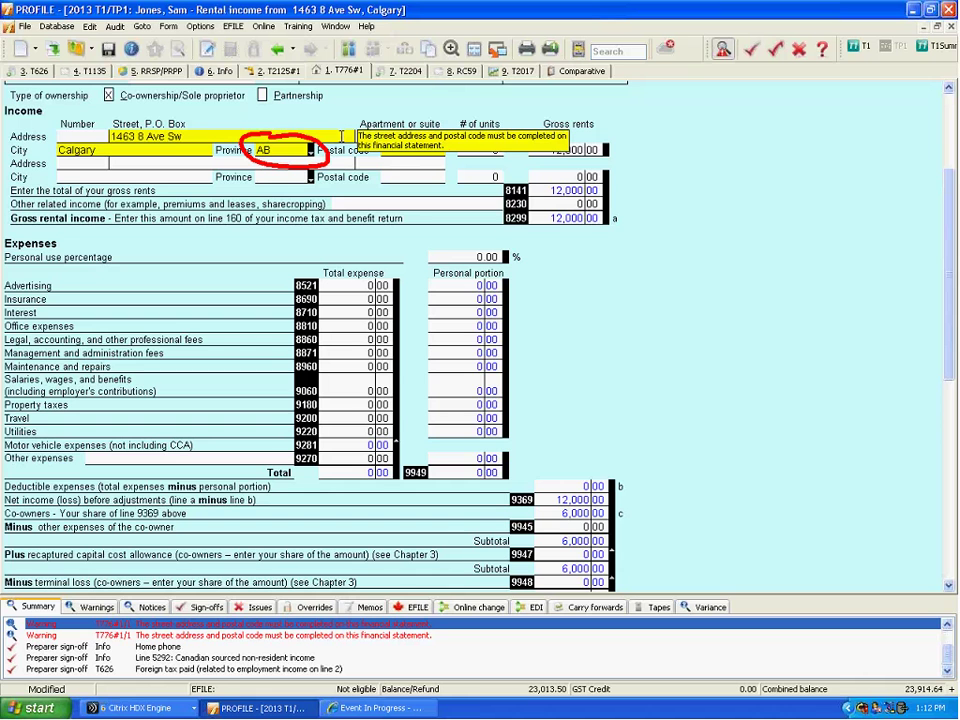
key("Tab")
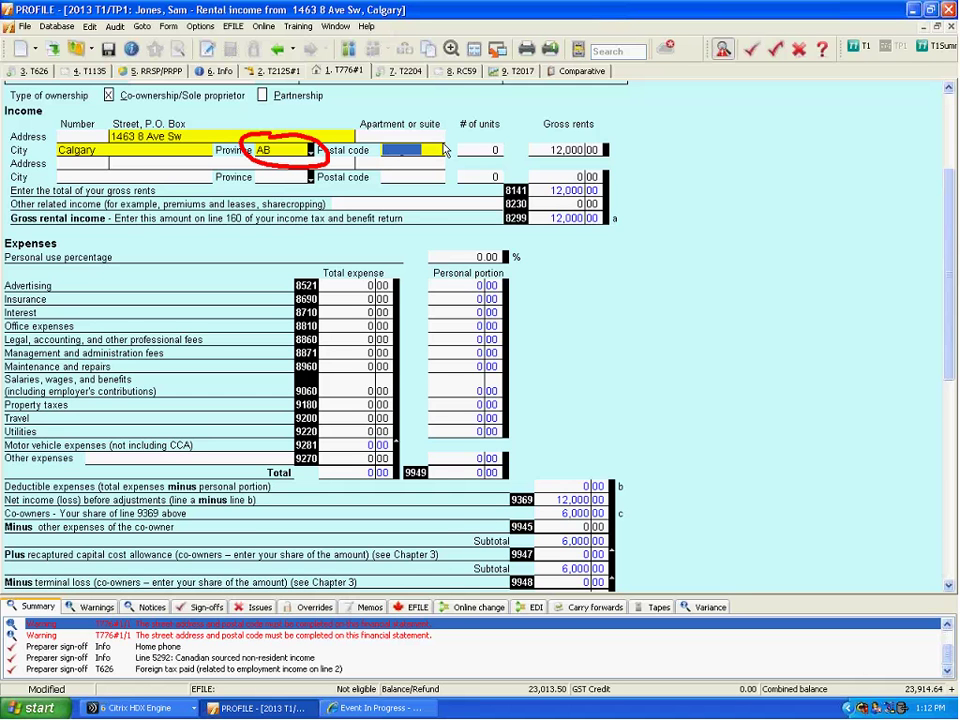
type("T2E 5C5")
key("Tab")
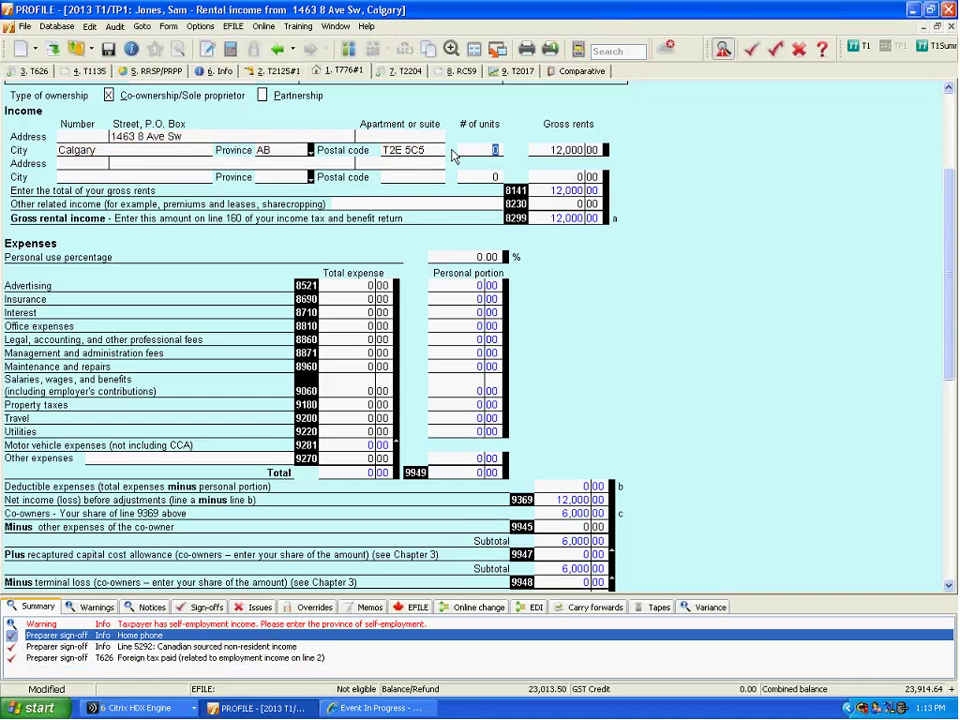
Replace the rental property's city Calgary with Scottsdale.
left_click(148, 151)
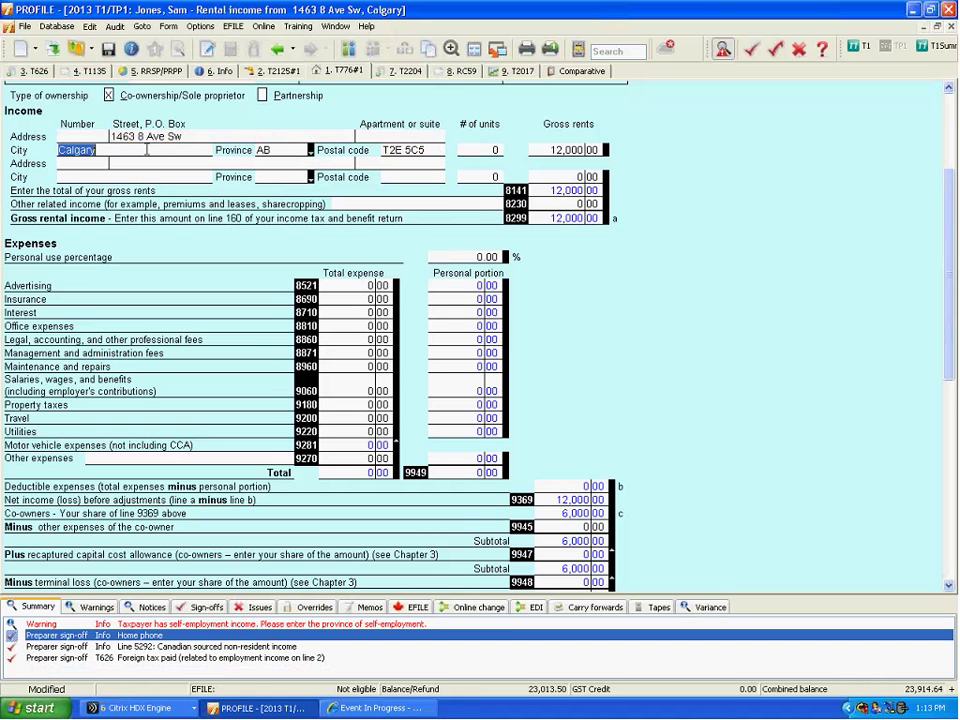
type("Sc")
type("to")
key("BackSpace")
key("BackSpace")
type("ottsdale")
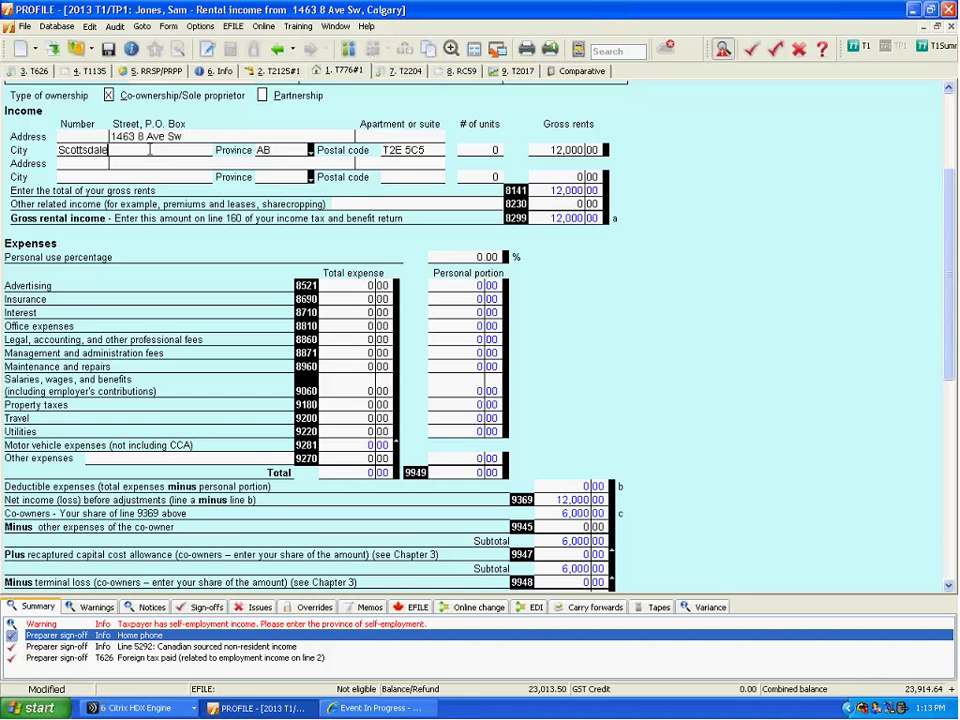
left_click(182, 136)
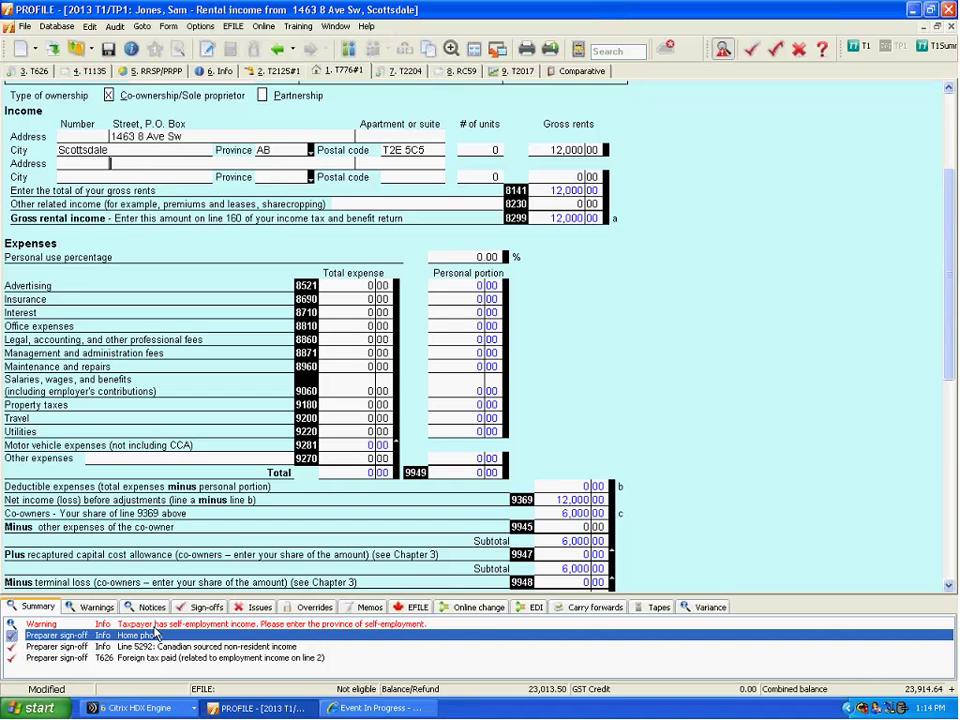
Set the province of self-employment to Alberta from the Summary warning.
double_click(155, 624)
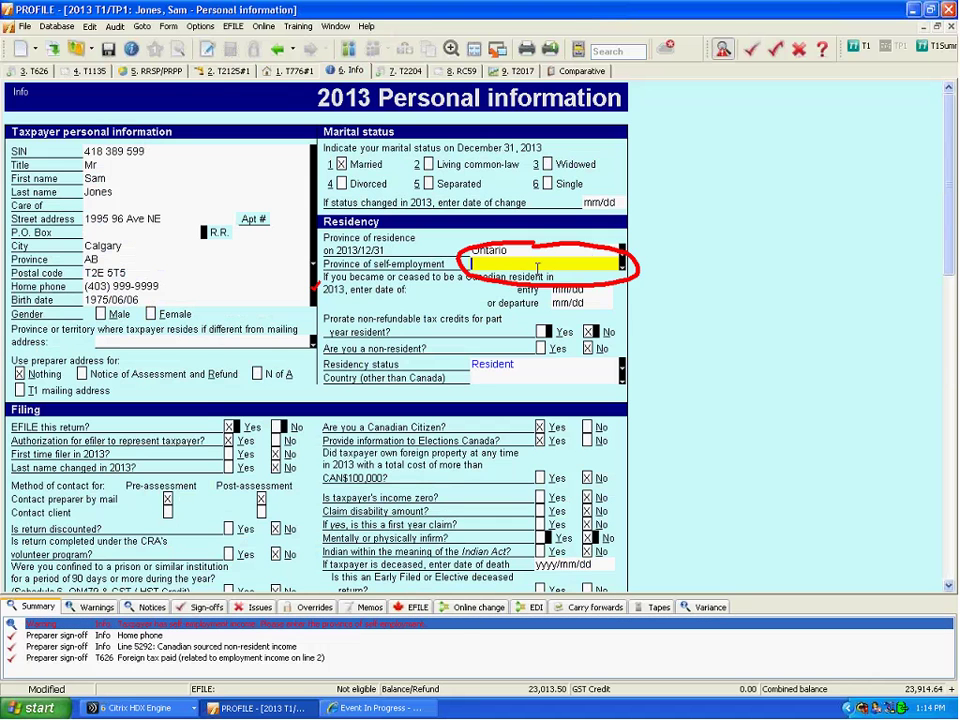
type("Alberta")
left_click(485, 378)
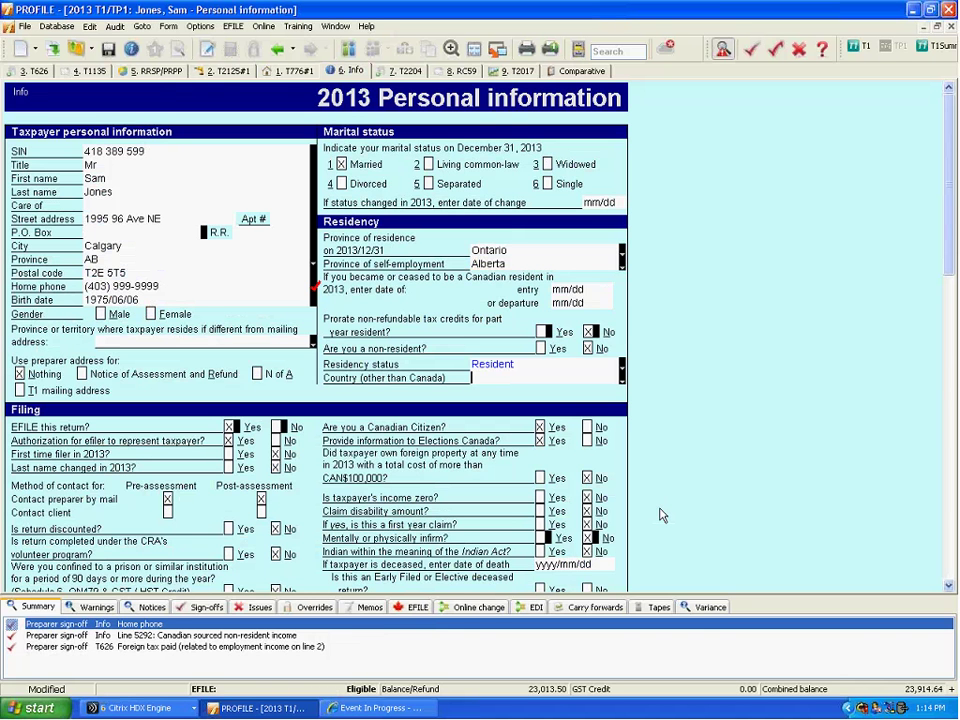
Review the Line 5292 and T626 foreign tax messages, then return to the T776 statement.
left_click(176, 636)
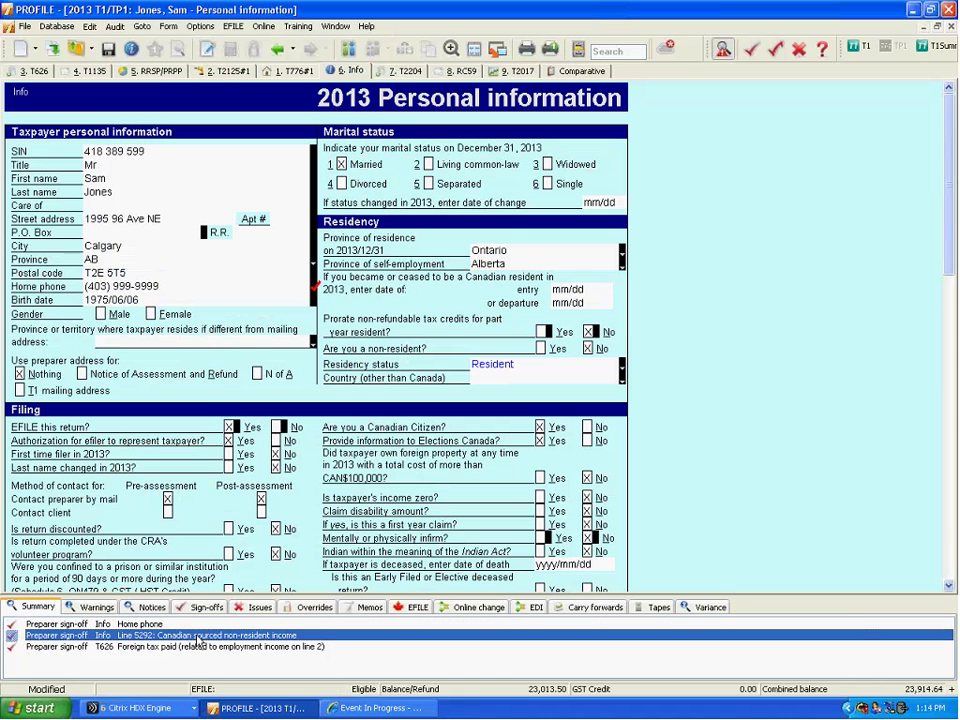
left_click(178, 648)
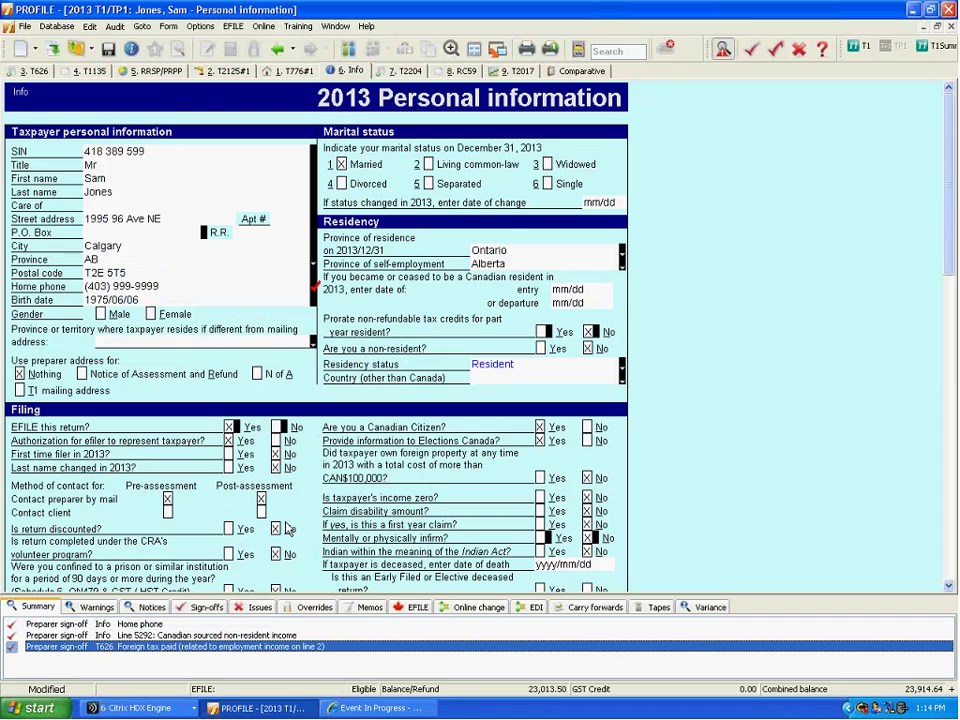
left_click(545, 364)
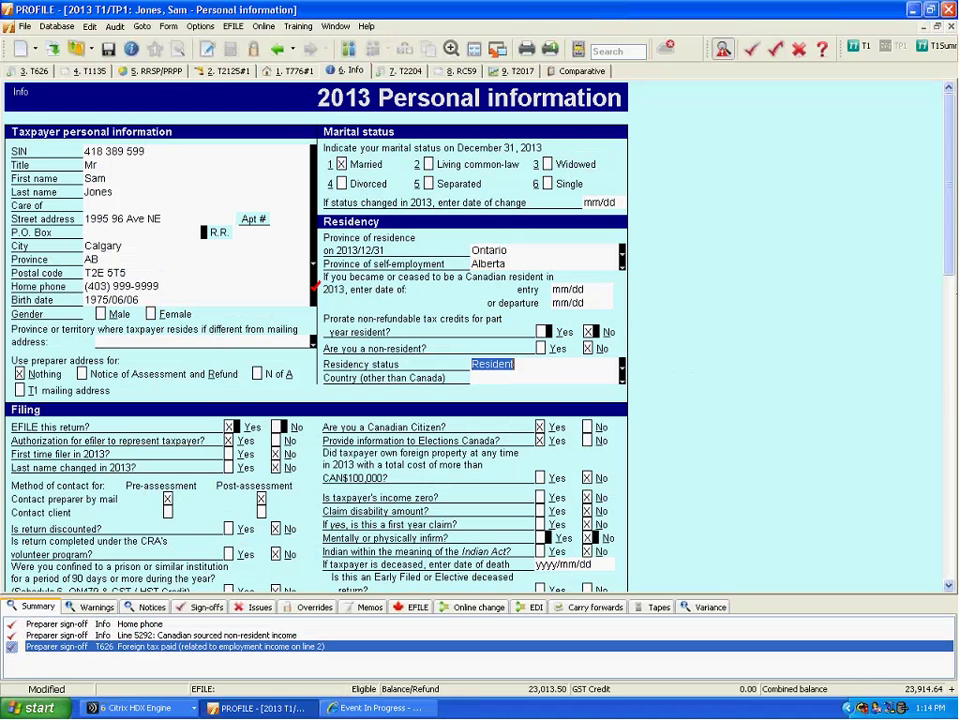
key("ctrl+Tab")
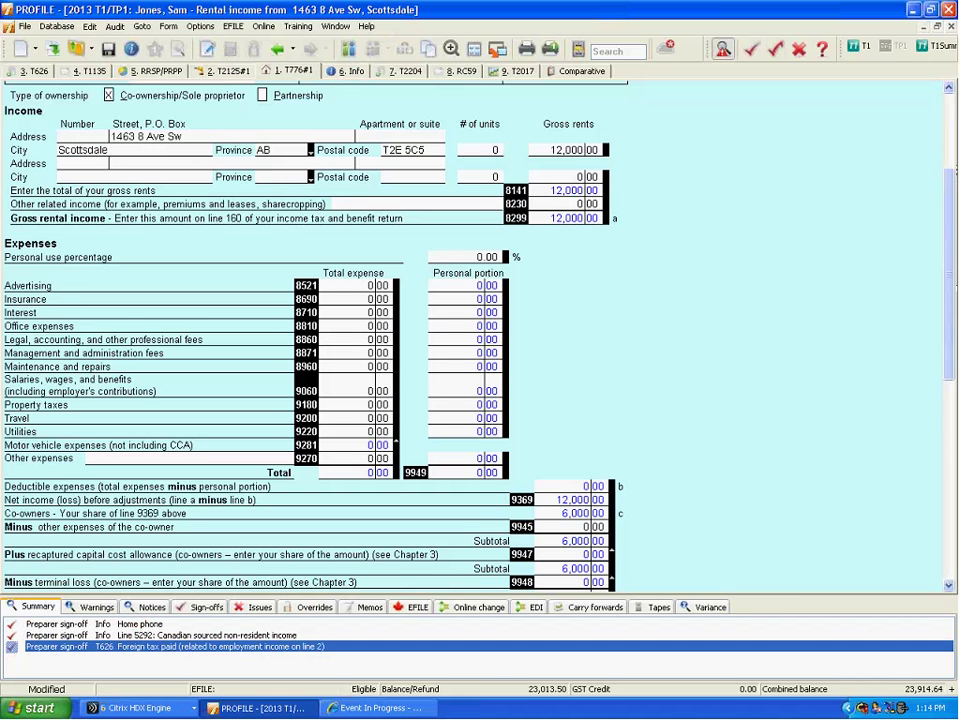
left_click(200, 27)
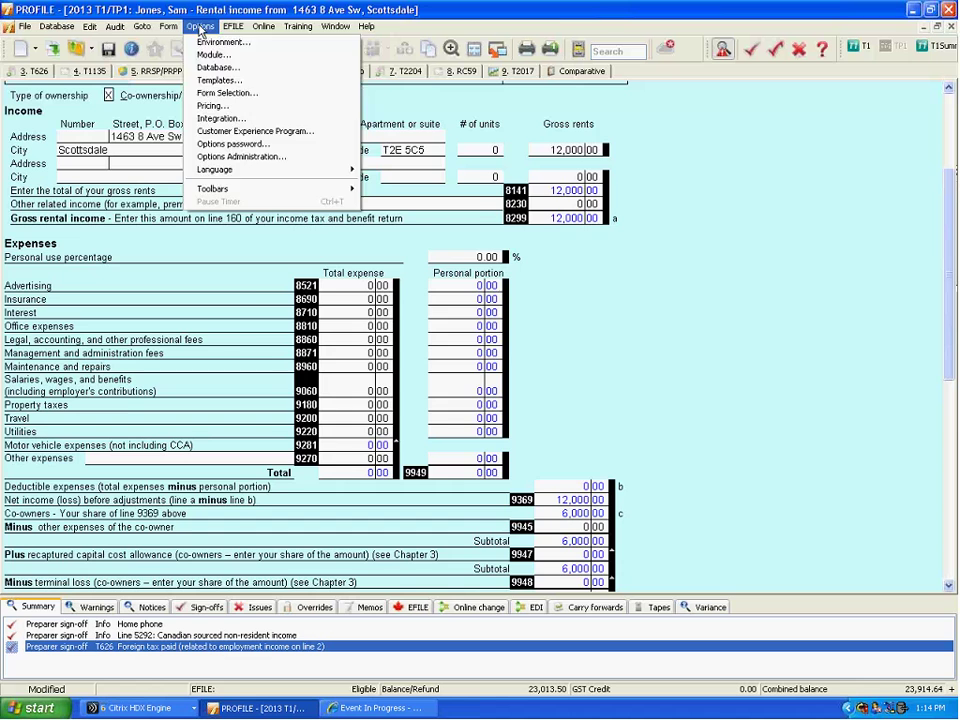
left_click(222, 42)
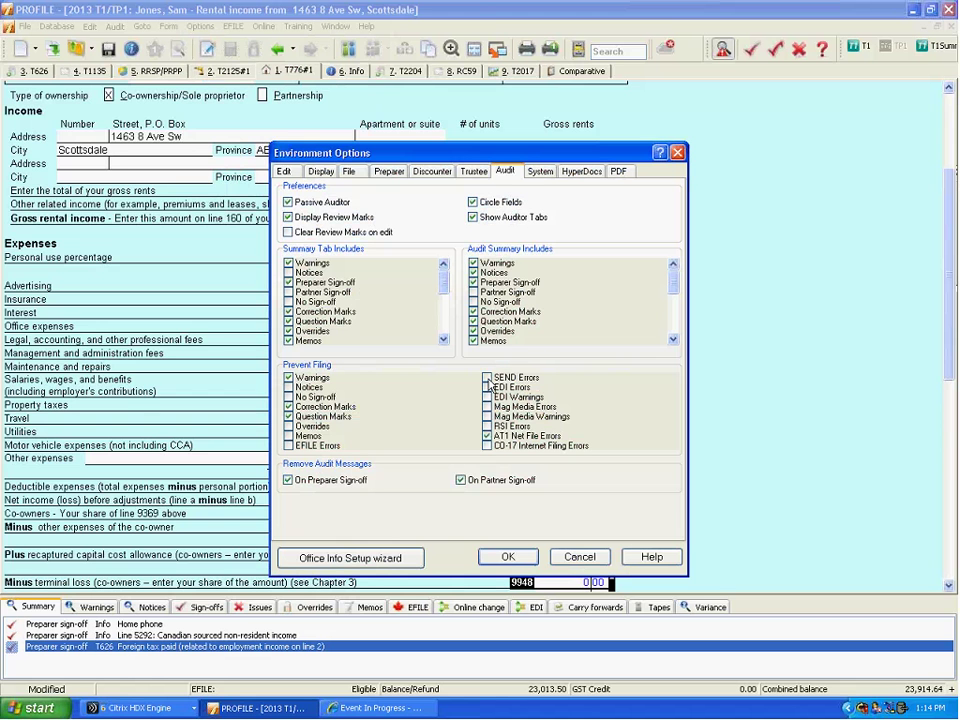
left_click(488, 380)
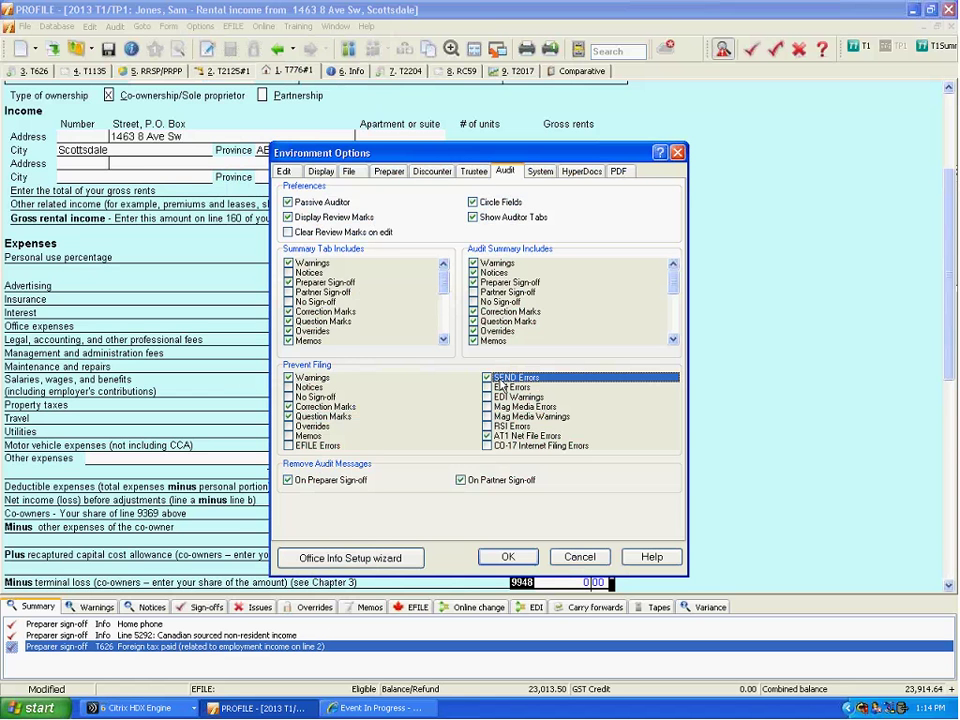
left_click(487, 378)
scroll(679, 295, "down", 1)
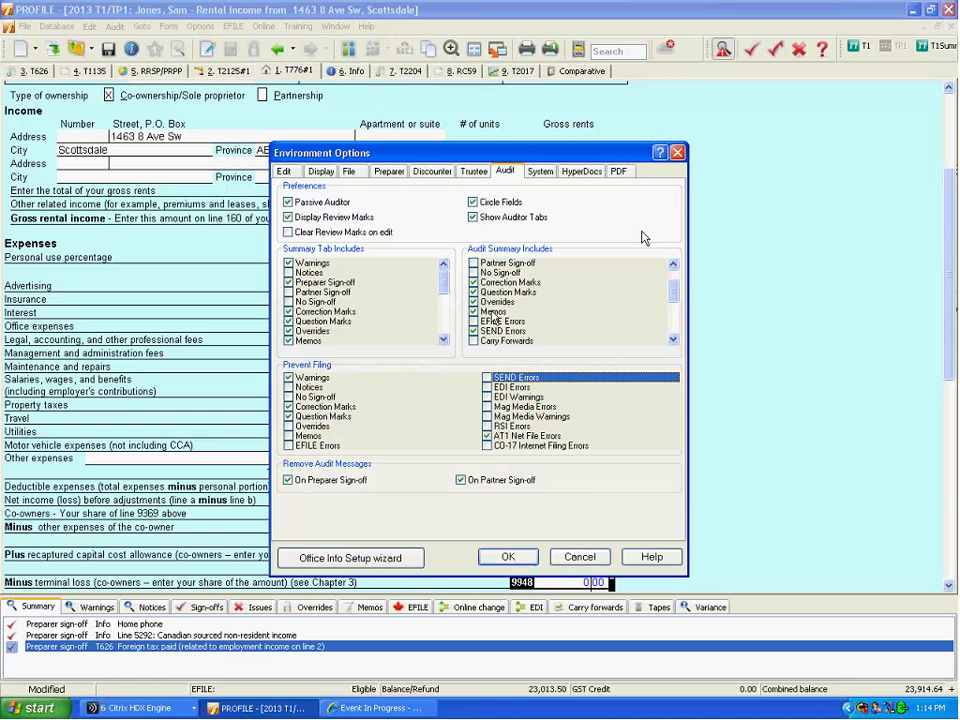
key("Escape")
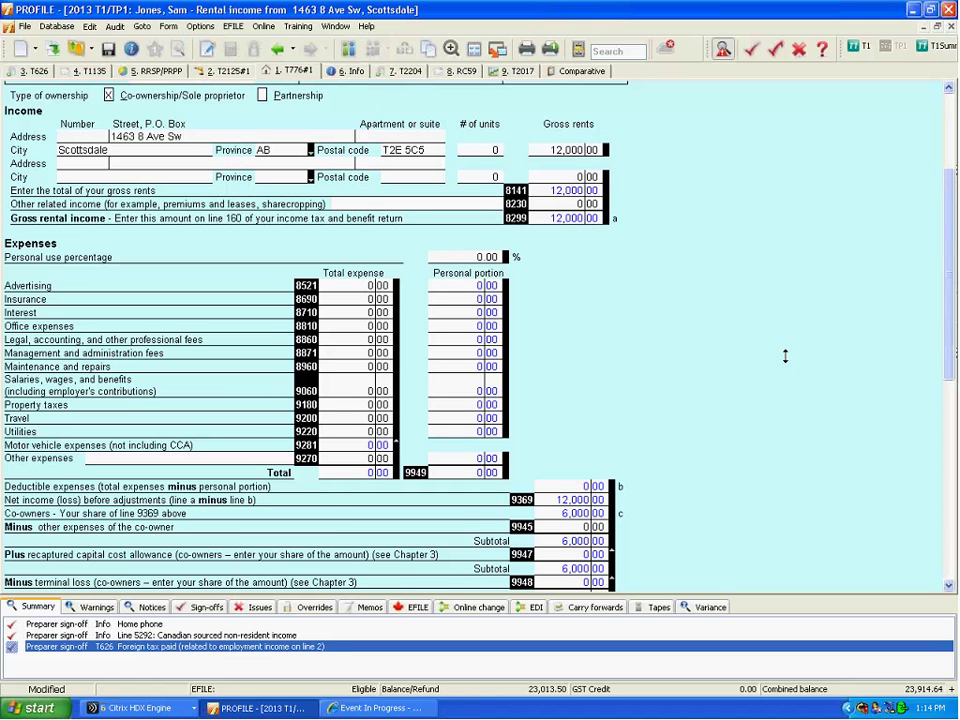
Attach the memo 'advertising' to the Line 8521 Advertising expense and list the return's memos.
right_click(335, 289)
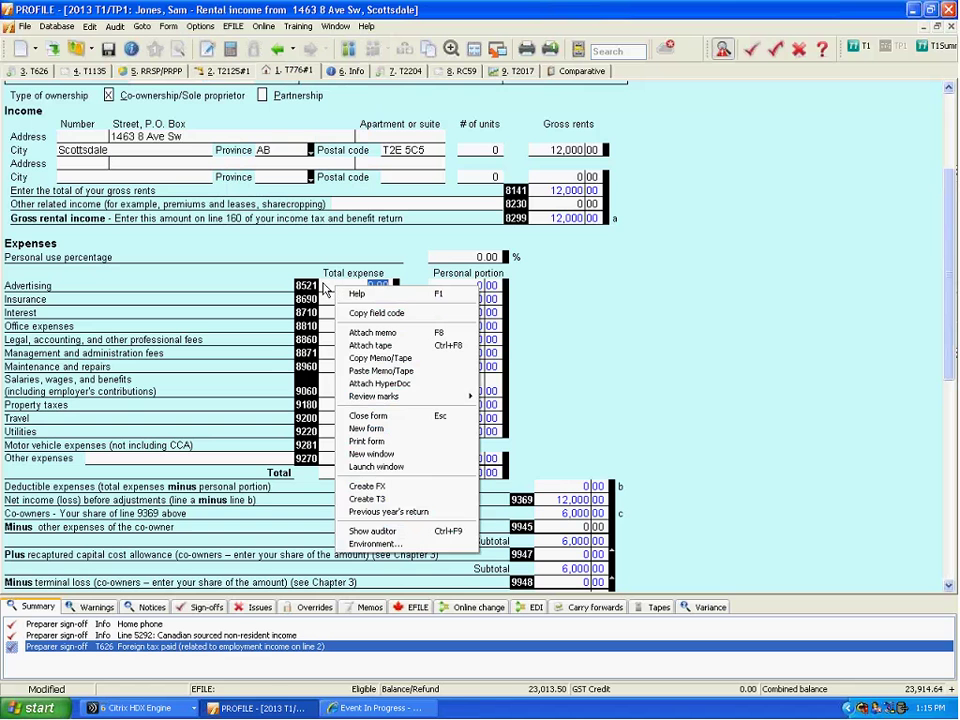
left_click(332, 285)
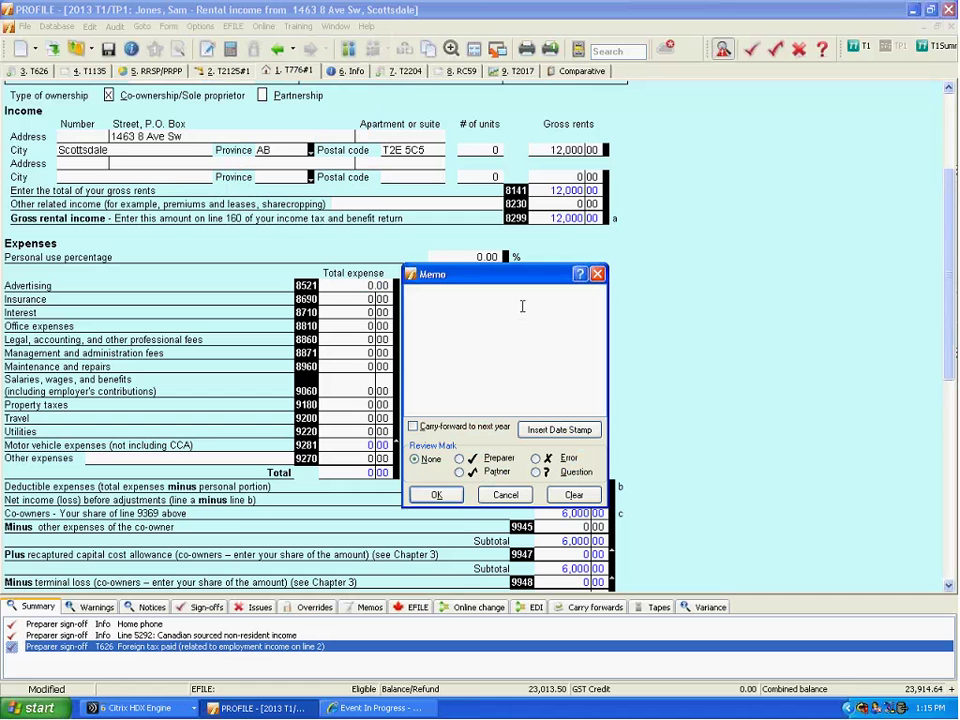
type("advertising")
key("alt+o")
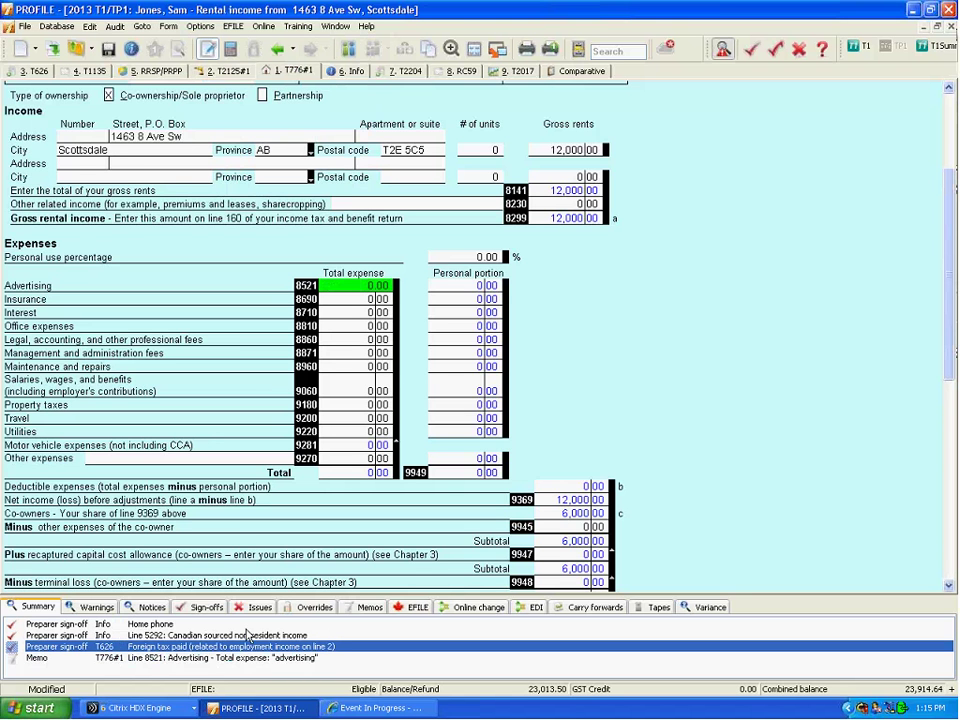
left_click(369, 608)
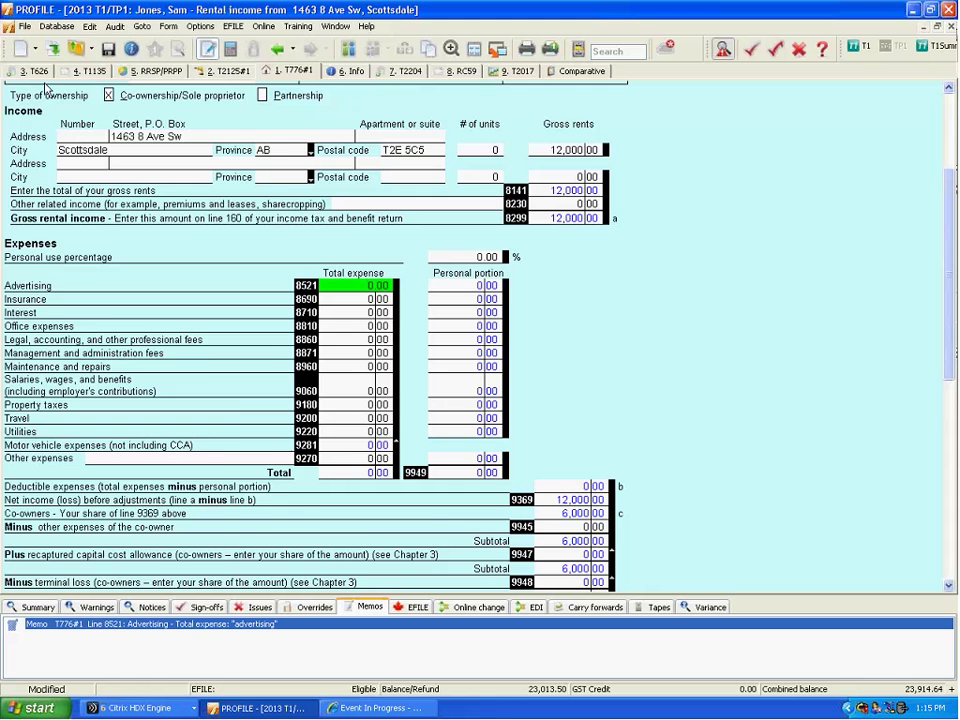
Answer No to the CRA volunteer program question on the Personal information form.
left_click(351, 71)
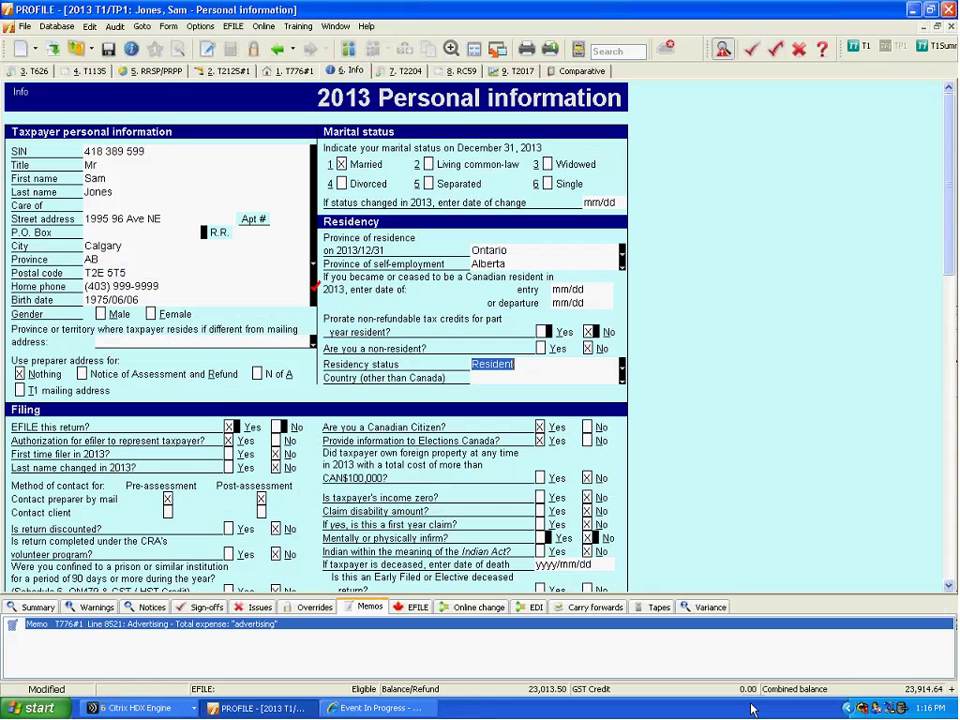
key("Tab")
key("ctrl+Home")
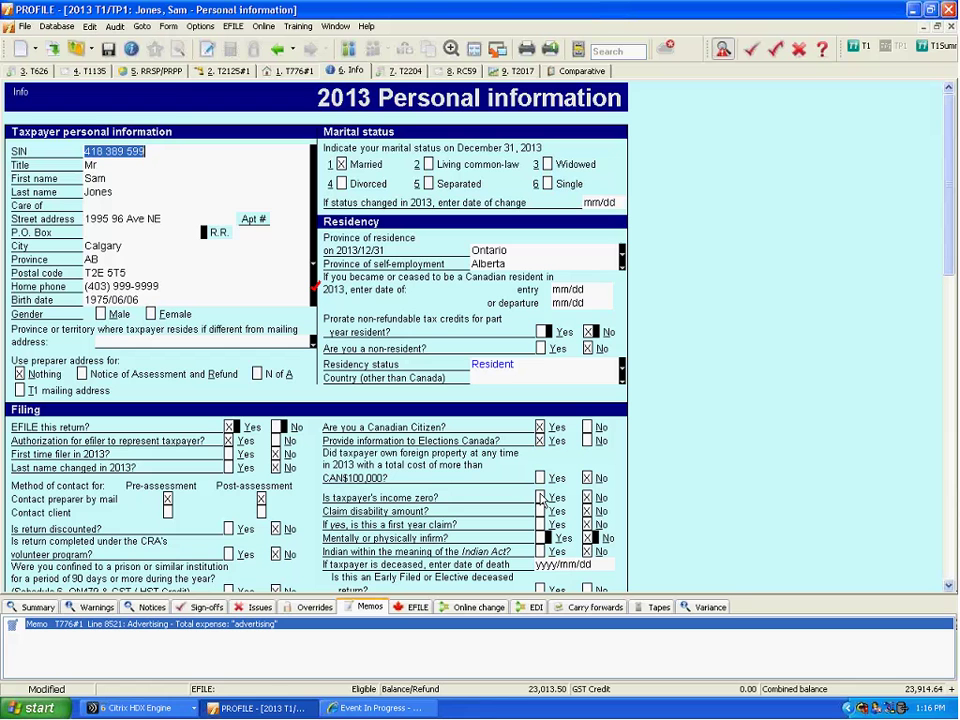
left_click(228, 554)
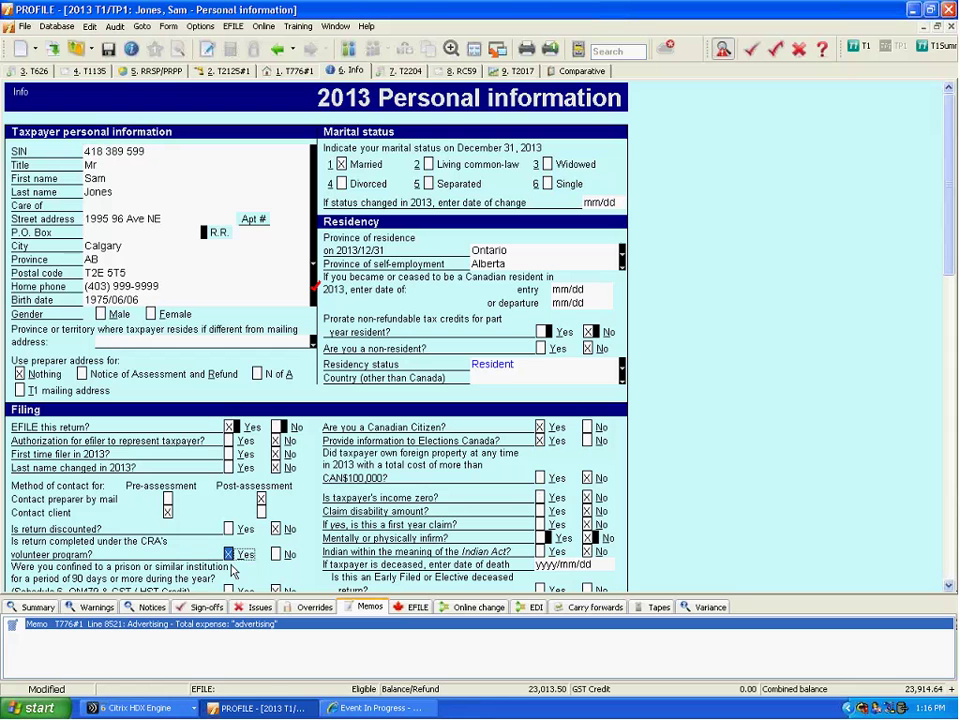
left_click(169, 501)
left_click(276, 555)
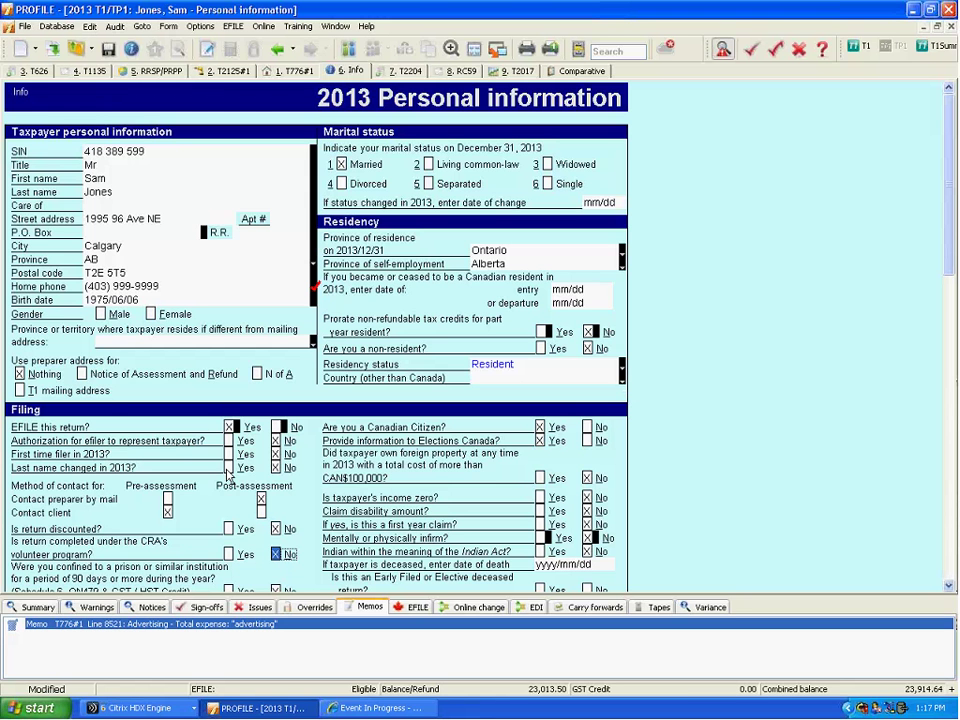
Answer No to last name changed in 2013 and select the home phone number.
left_click(228, 469)
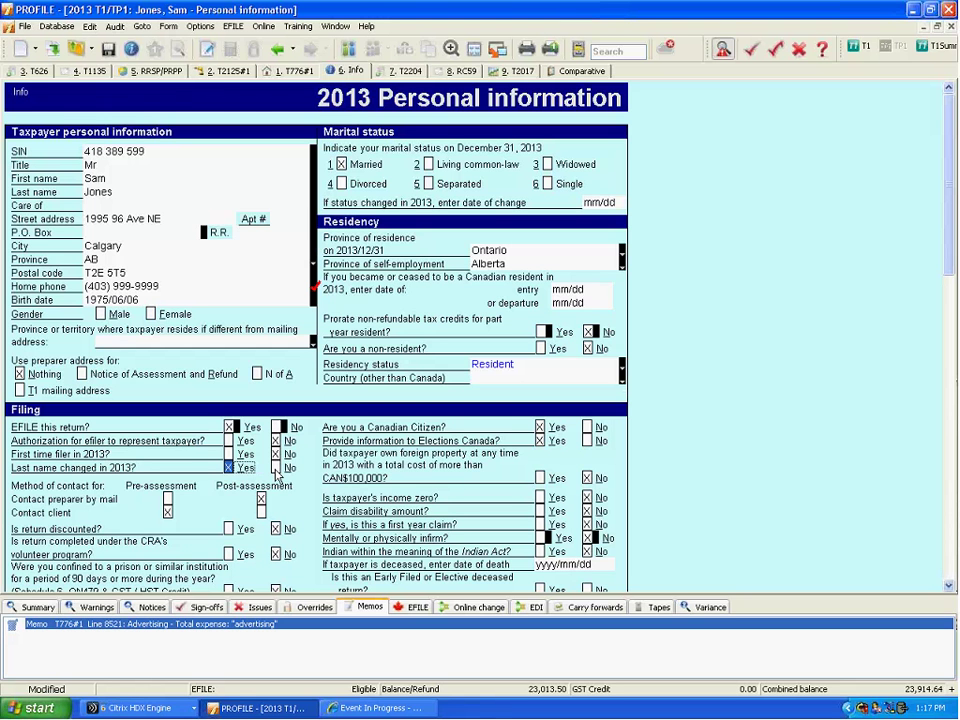
left_click(276, 468)
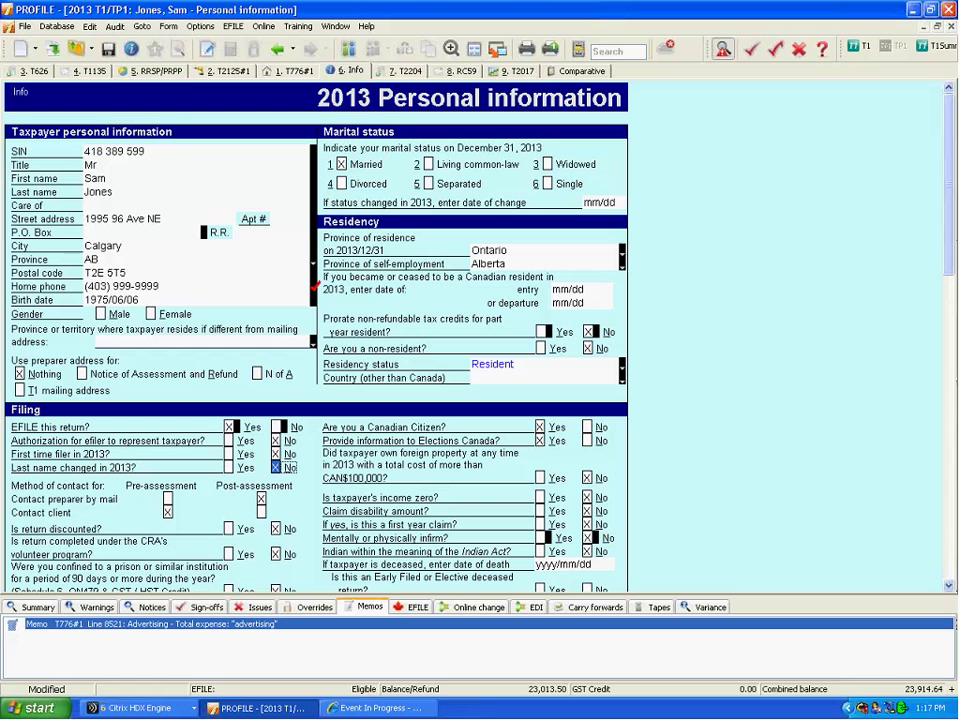
left_click(190, 289)
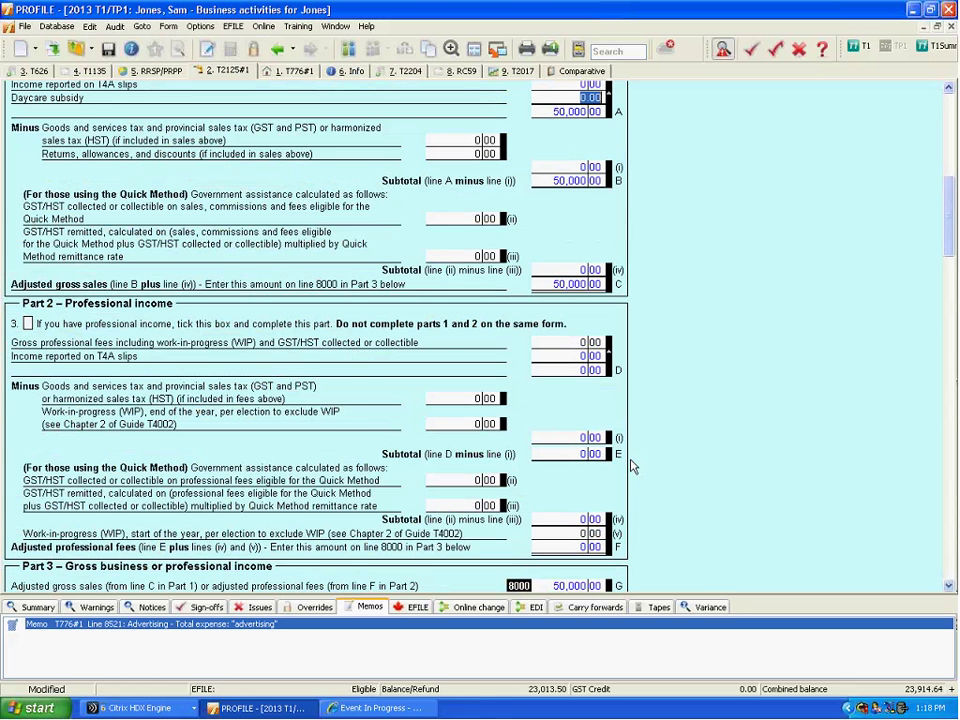
Enter 555.00 HST in partnership deductions and jump to the missing partnership number field.
scroll(632, 466, "down", 10)
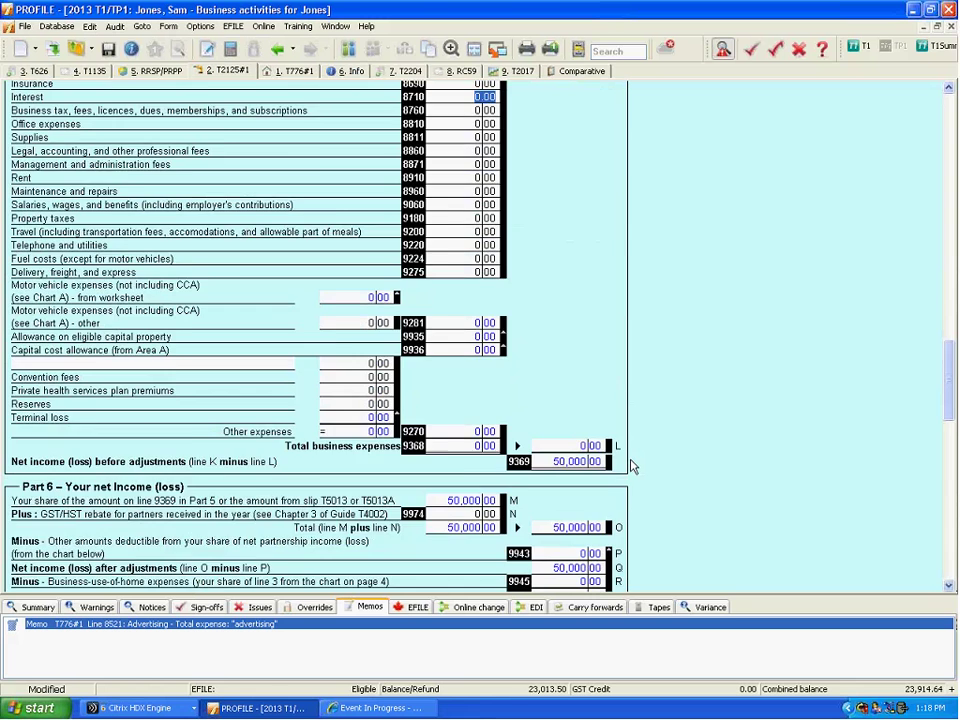
scroll(632, 466, "down", 10)
scroll(632, 466, "up", 1)
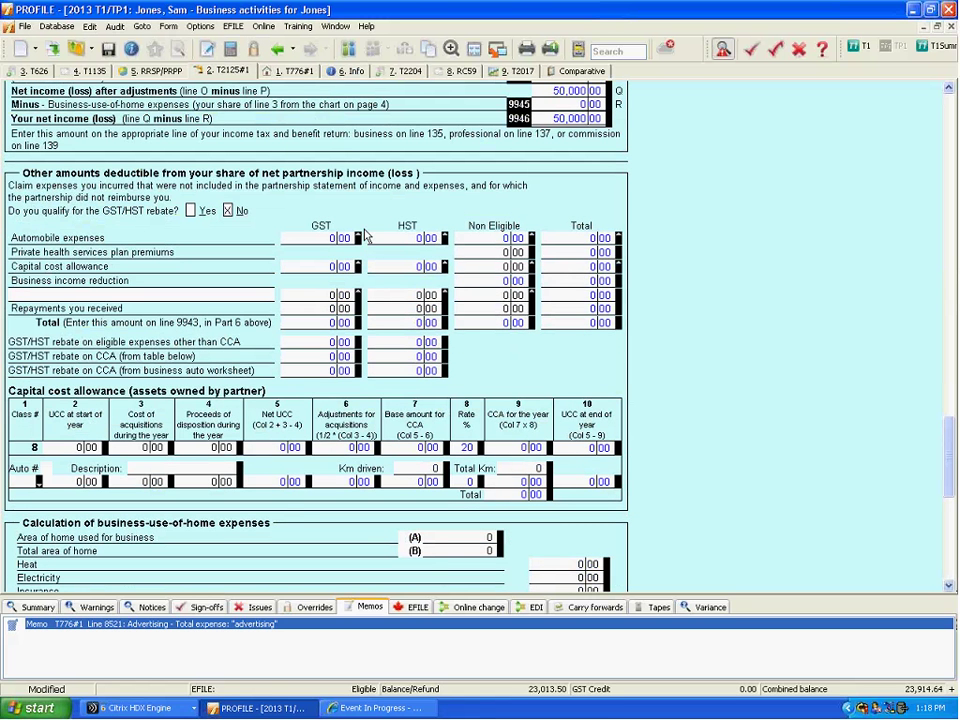
left_click(427, 295)
type("555")
key("Tab")
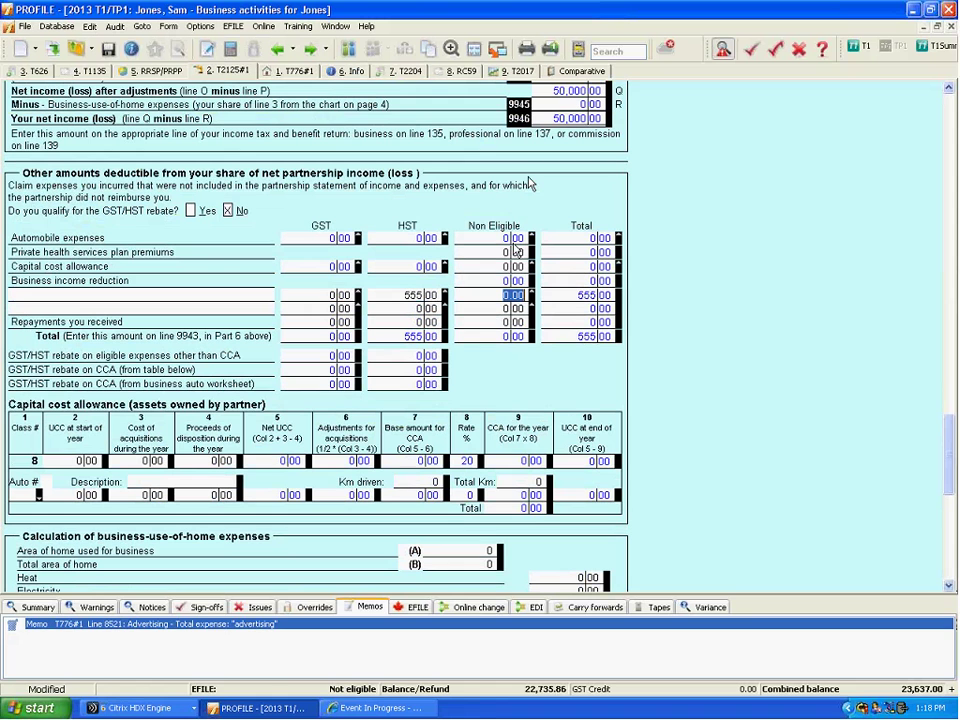
left_click(35, 609)
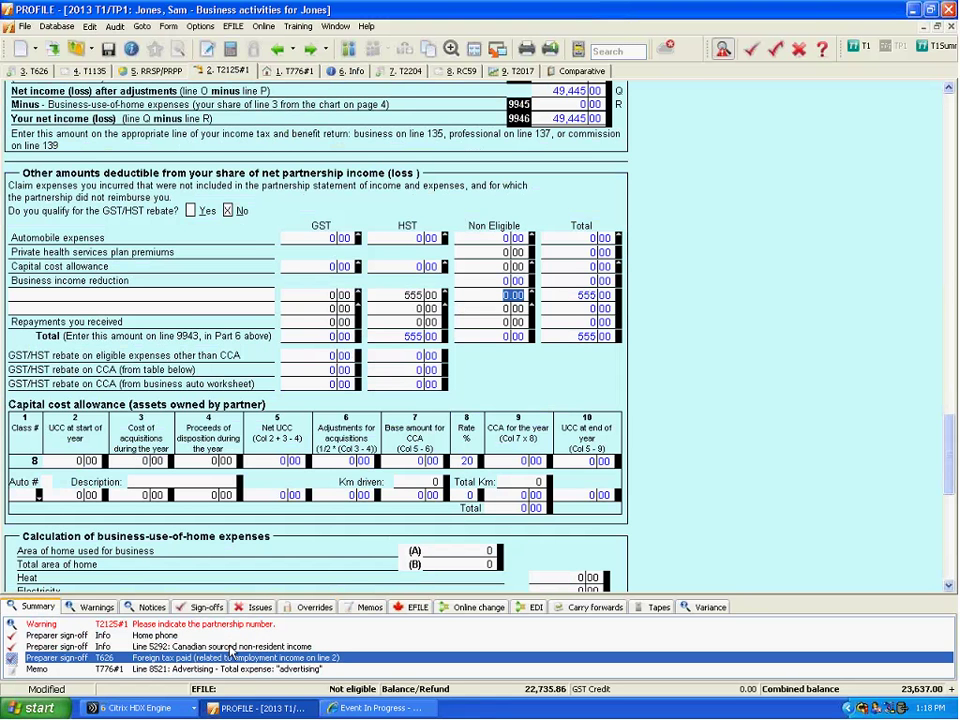
double_click(180, 626)
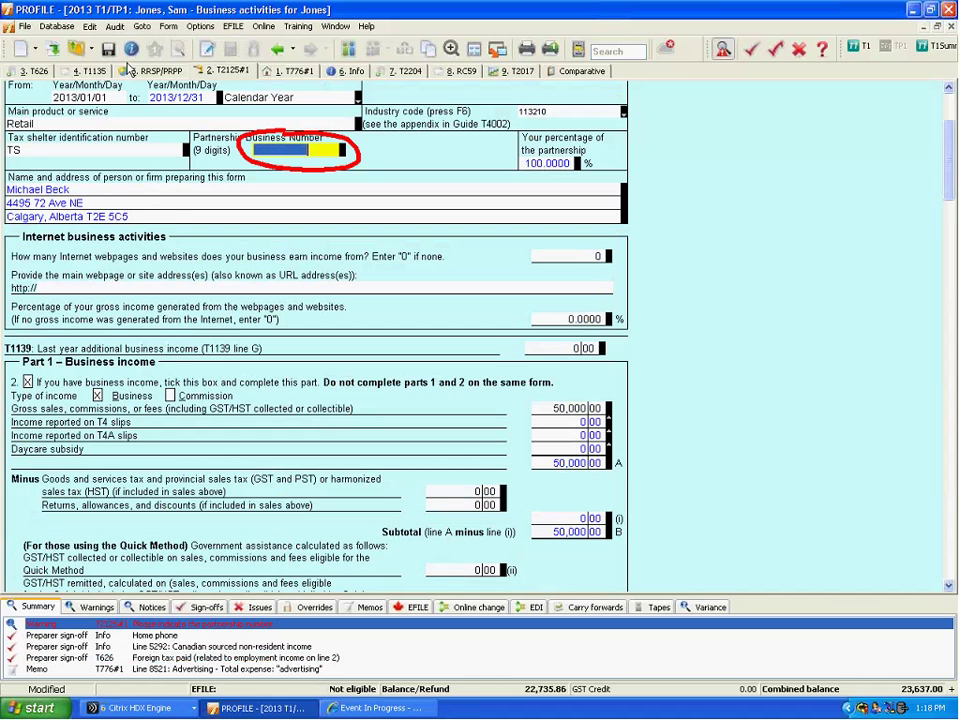
Open the Personal information form through Form Explorer by searching 'info'.
left_click(24, 27)
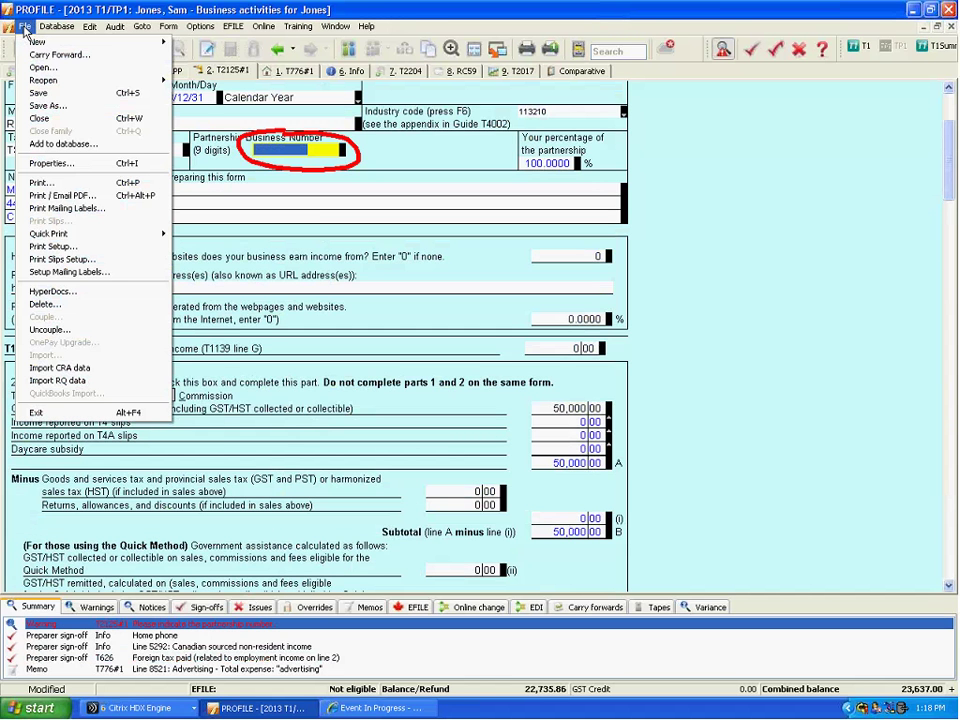
key("Escape")
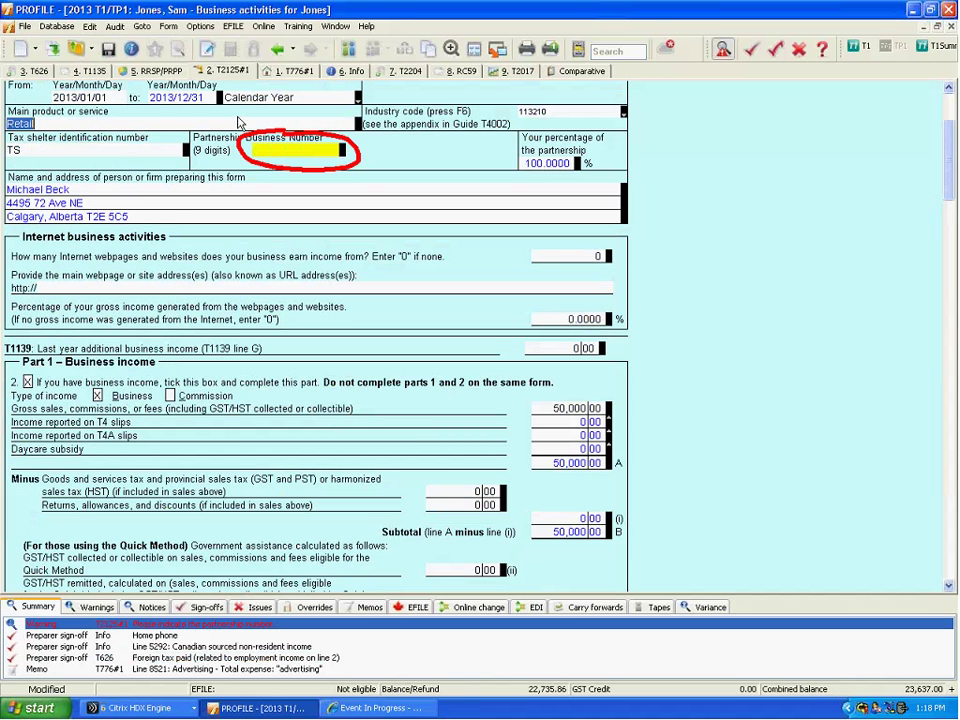
key("F4")
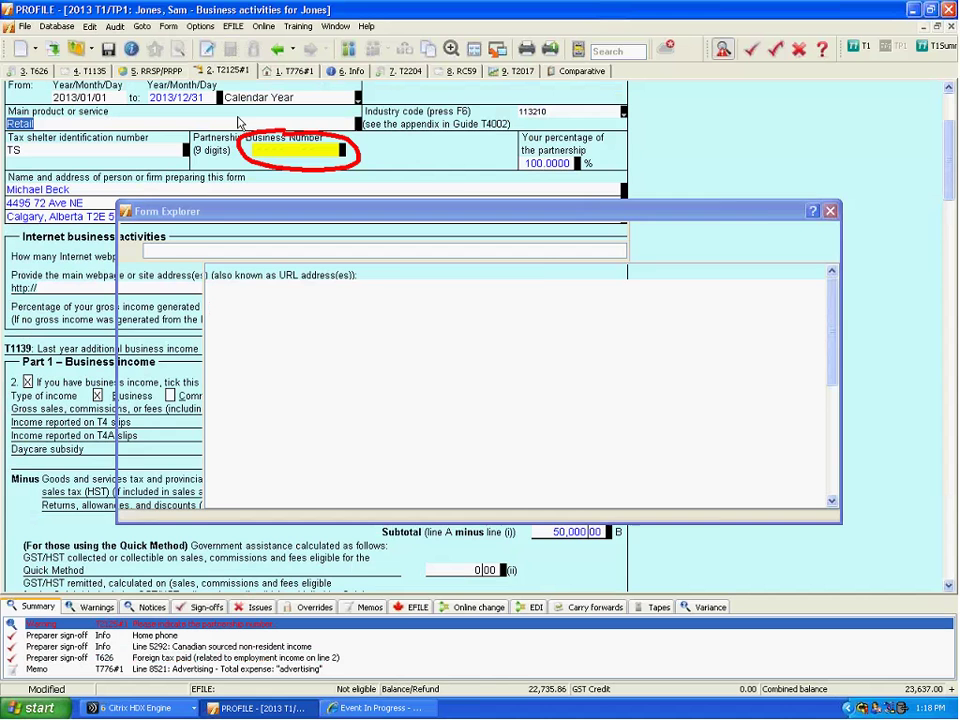
type("info")
key("Return")
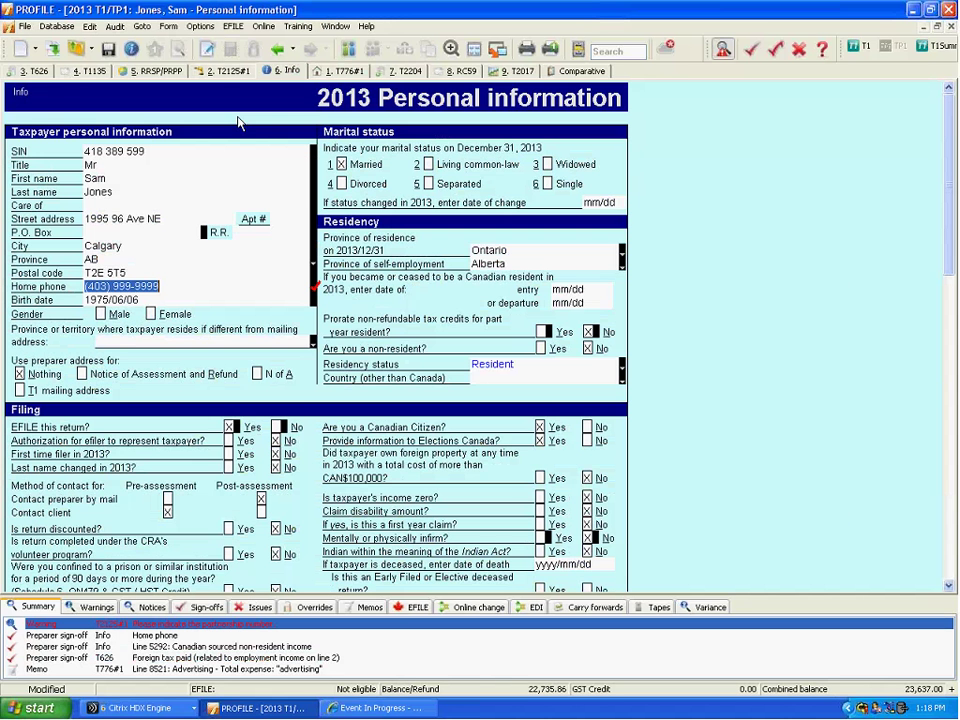
Set the birth date to 1945/06/06 and open the T4A(P) slip behind the CPP warning.
left_click(208, 300)
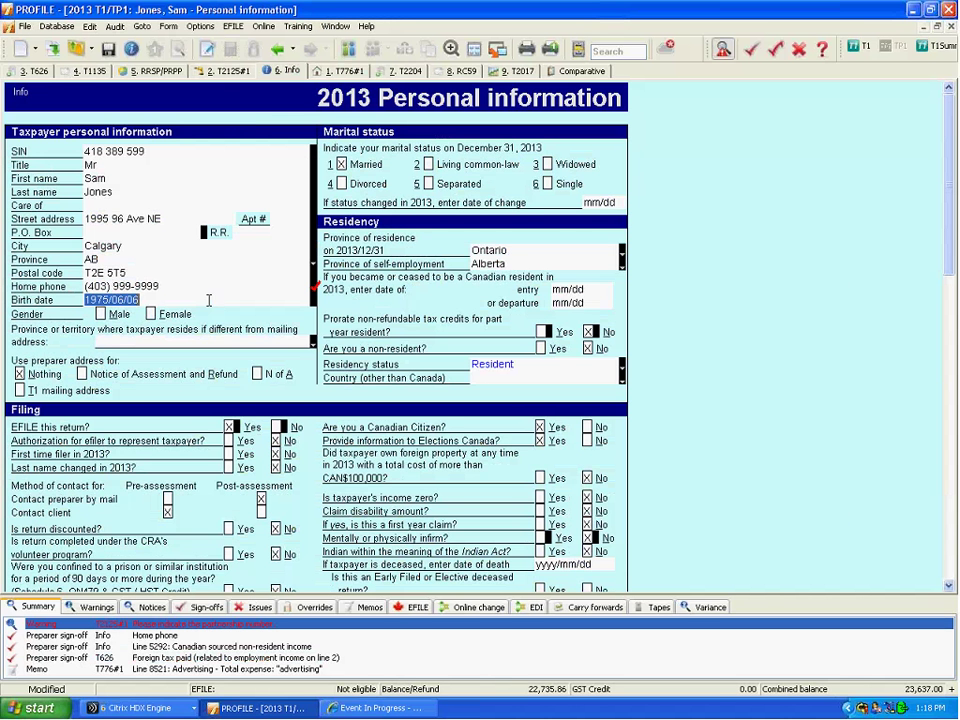
type("19450606")
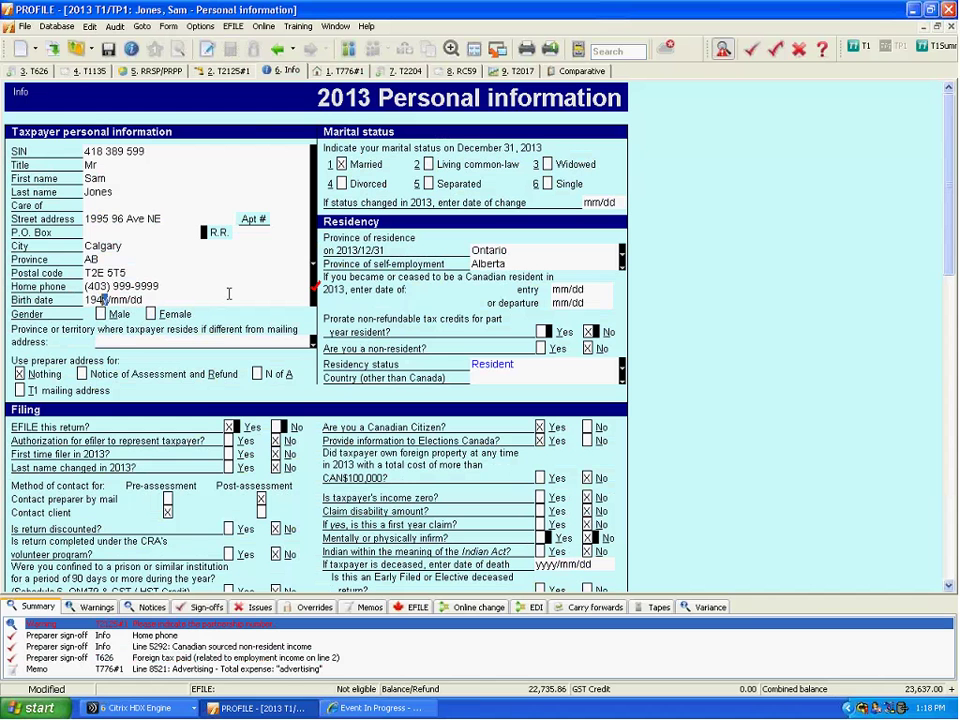
key("Tab")
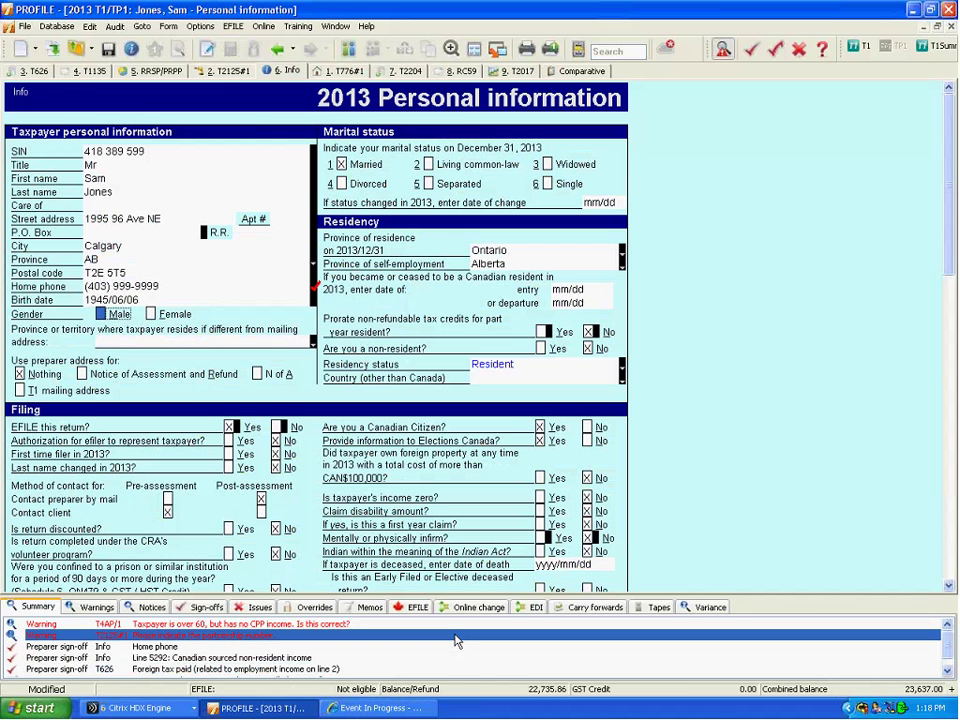
double_click(292, 625)
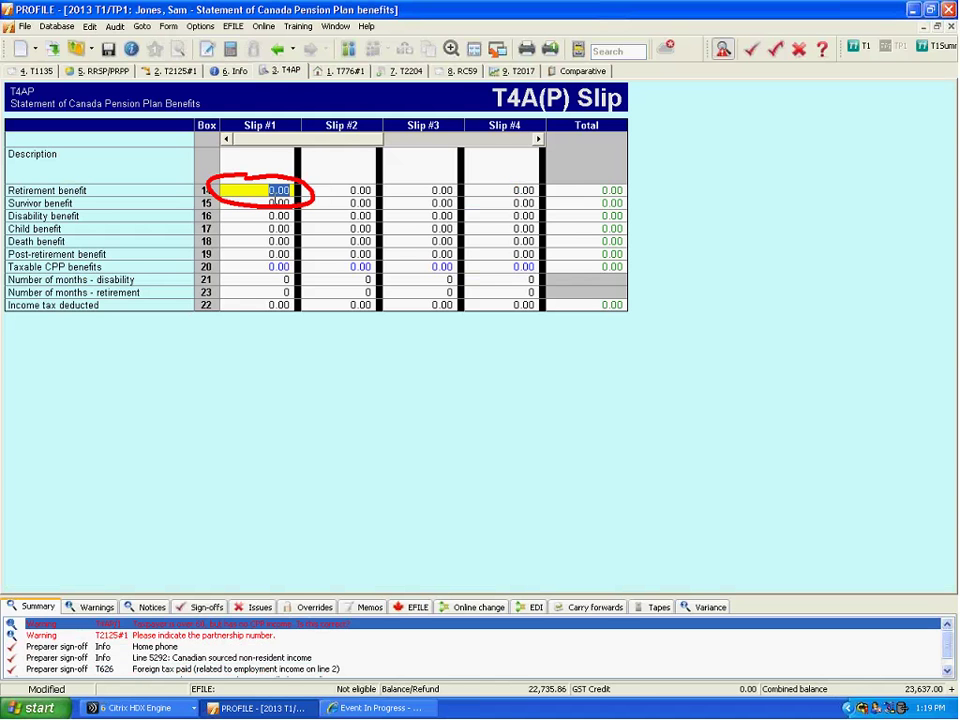
Apply a preparer sign-off review mark to the Slip #1 retirement benefit.
mouse_move(260, 195)
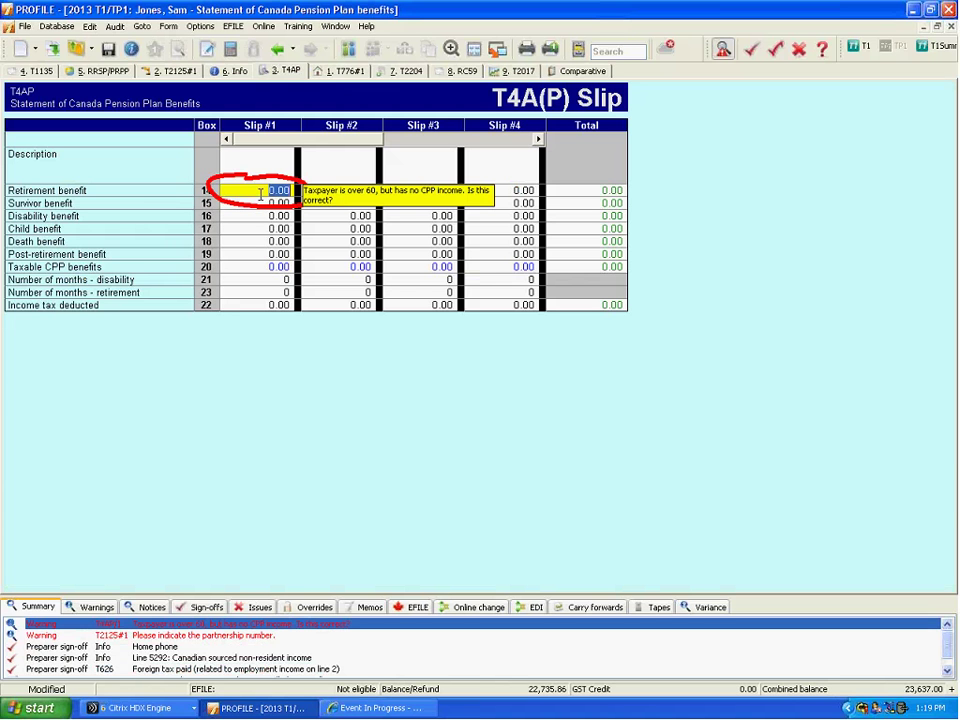
right_click(257, 190)
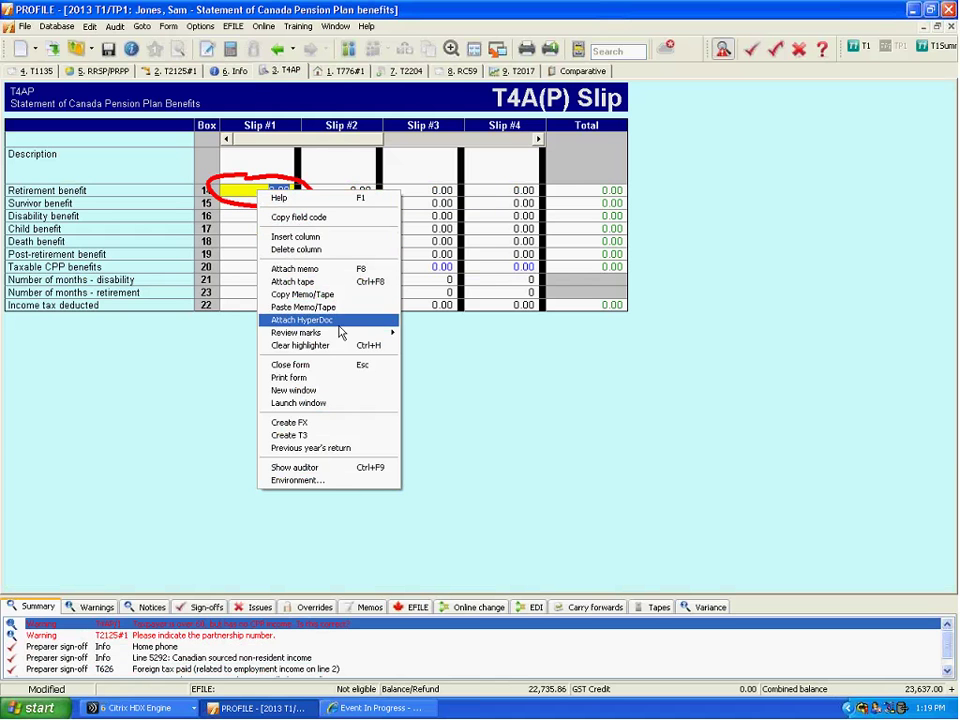
mouse_move(339, 332)
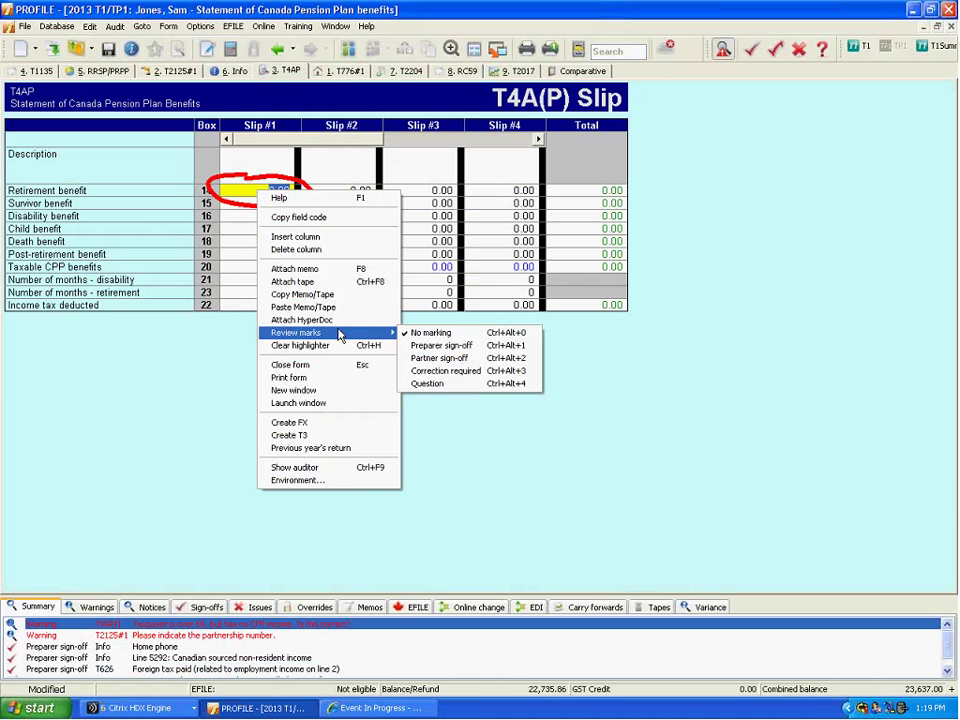
left_click(440, 345)
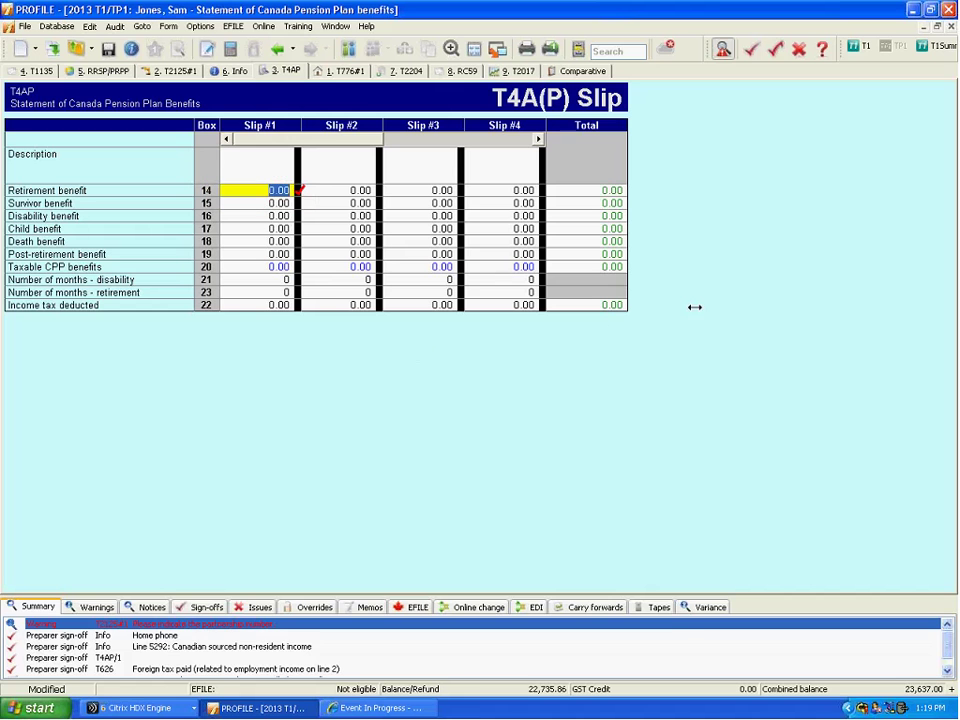
Review the Line 5292 message and EFILE messages, then return to the Summary list.
left_click(160, 647)
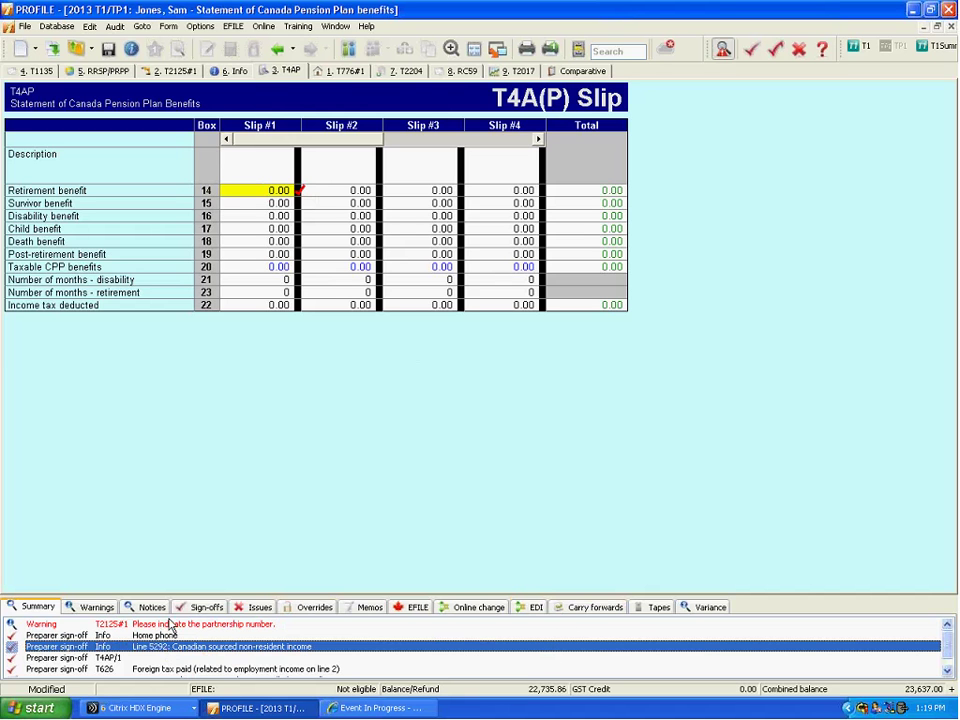
left_click(416, 607)
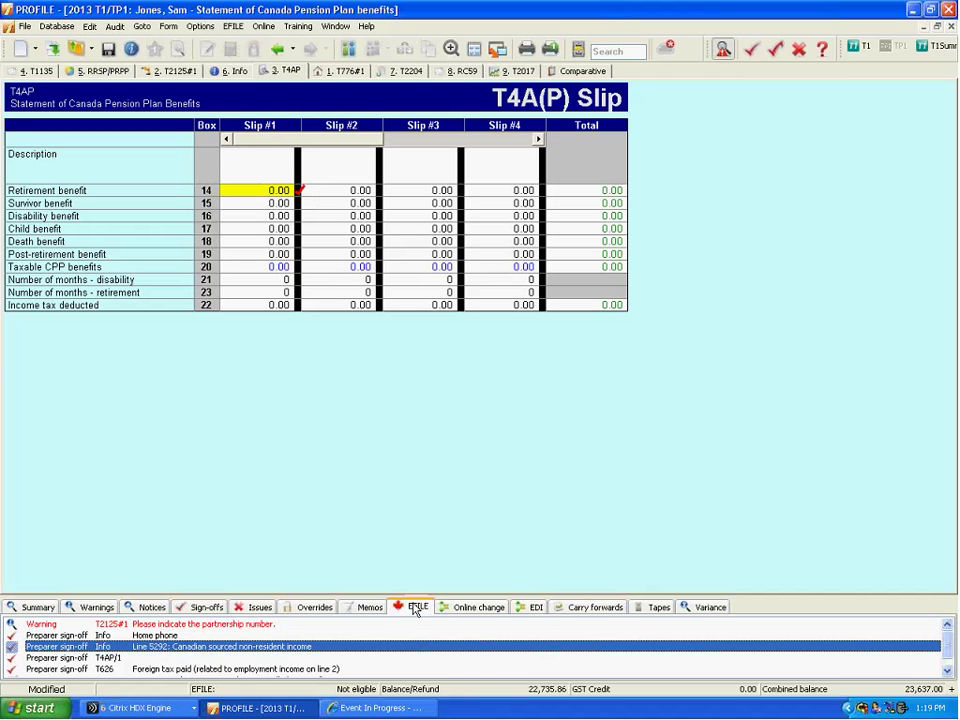
left_click(10, 610)
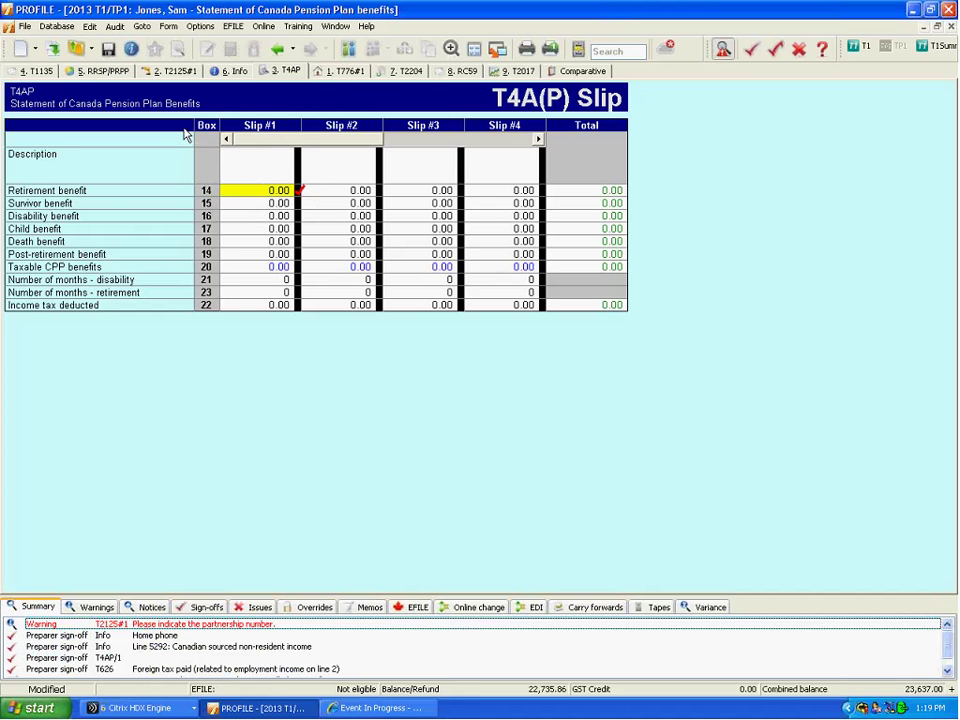
Add a T4A(OAS) slip via the aoas form search, then return to the Personal information form.
key("F4")
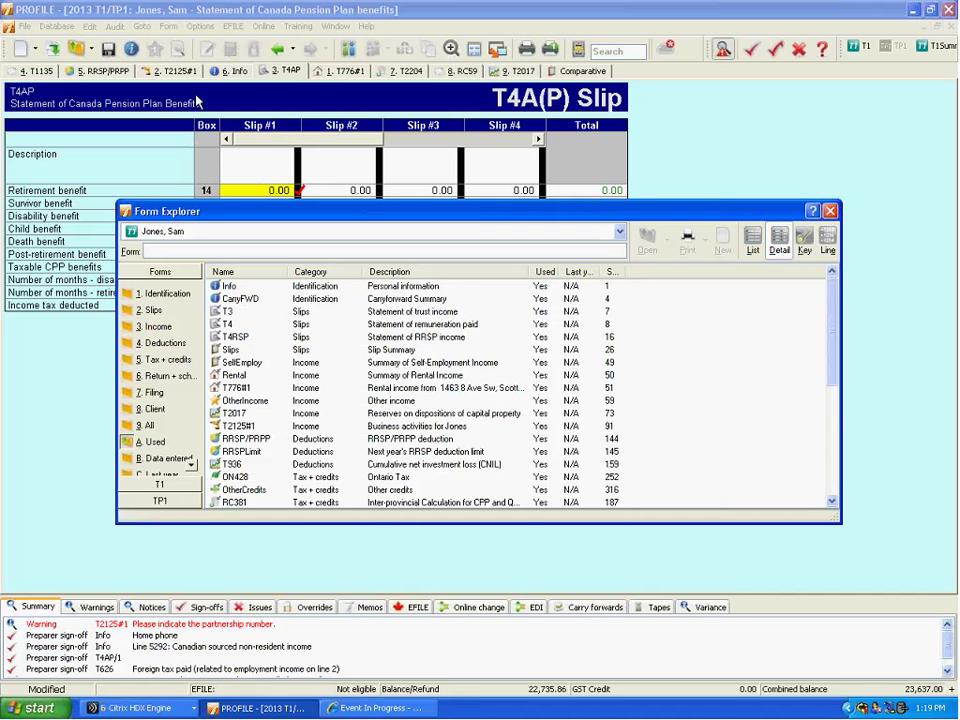
type("aoas")
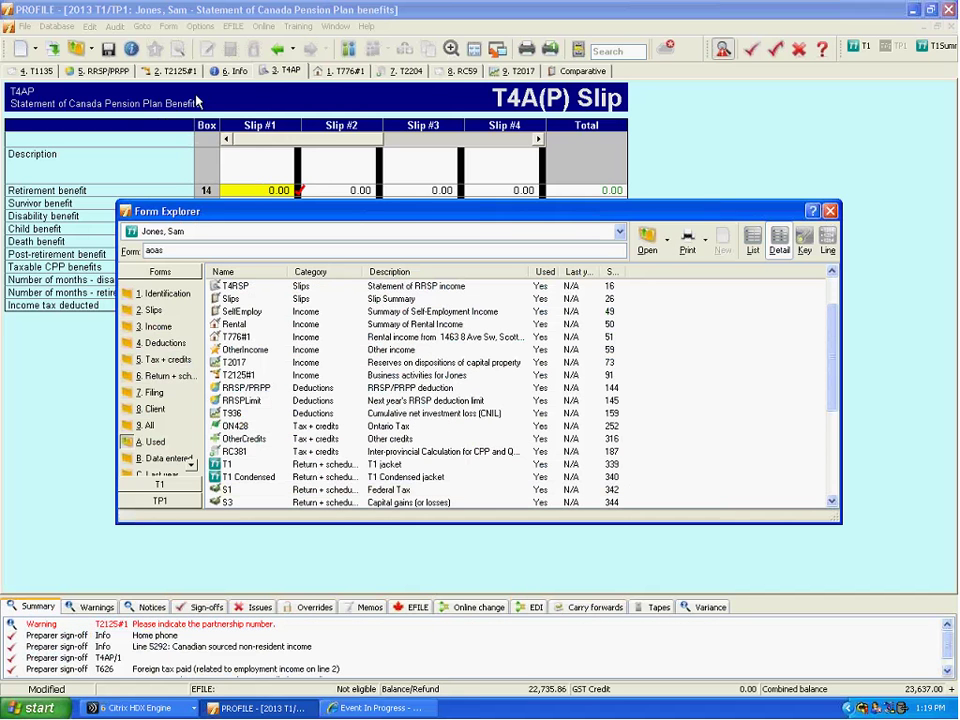
key("Return")
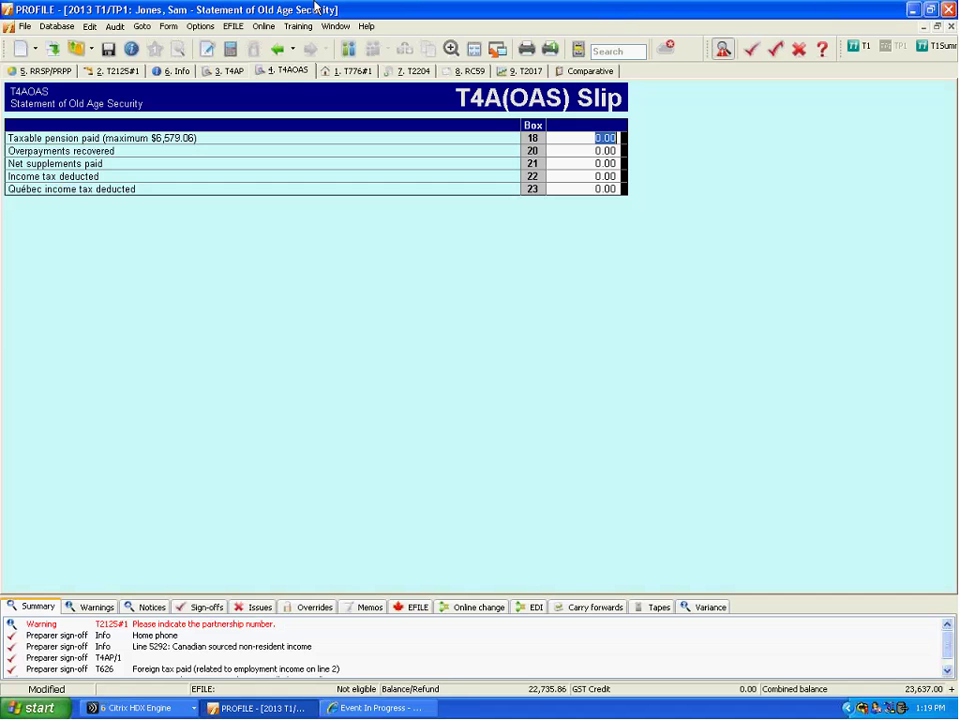
left_click(552, 150)
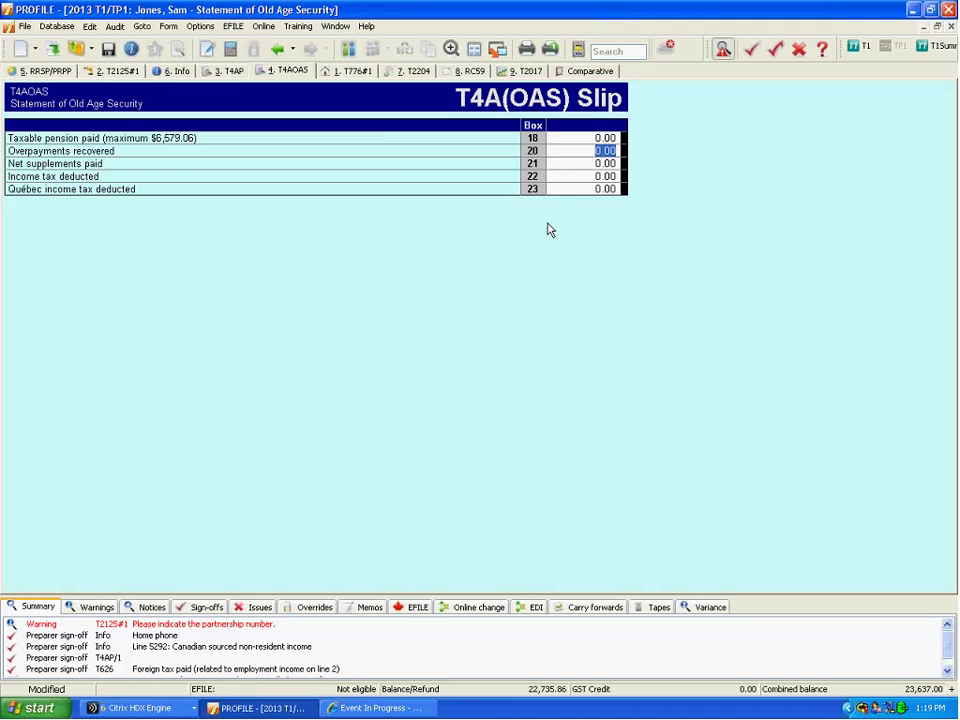
left_click(45, 73)
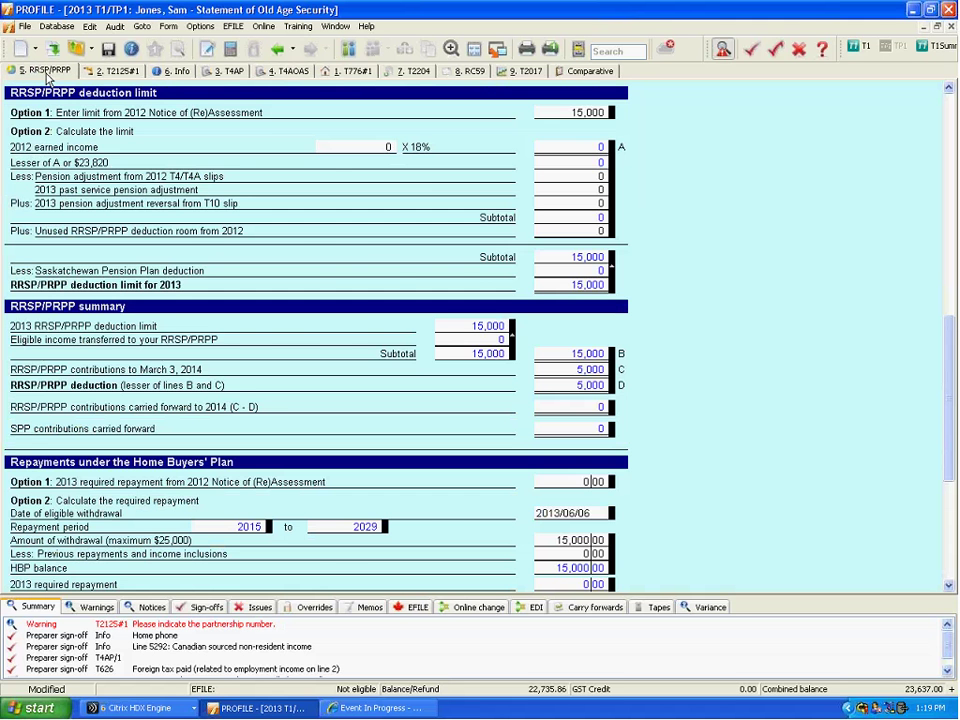
left_click(176, 72)
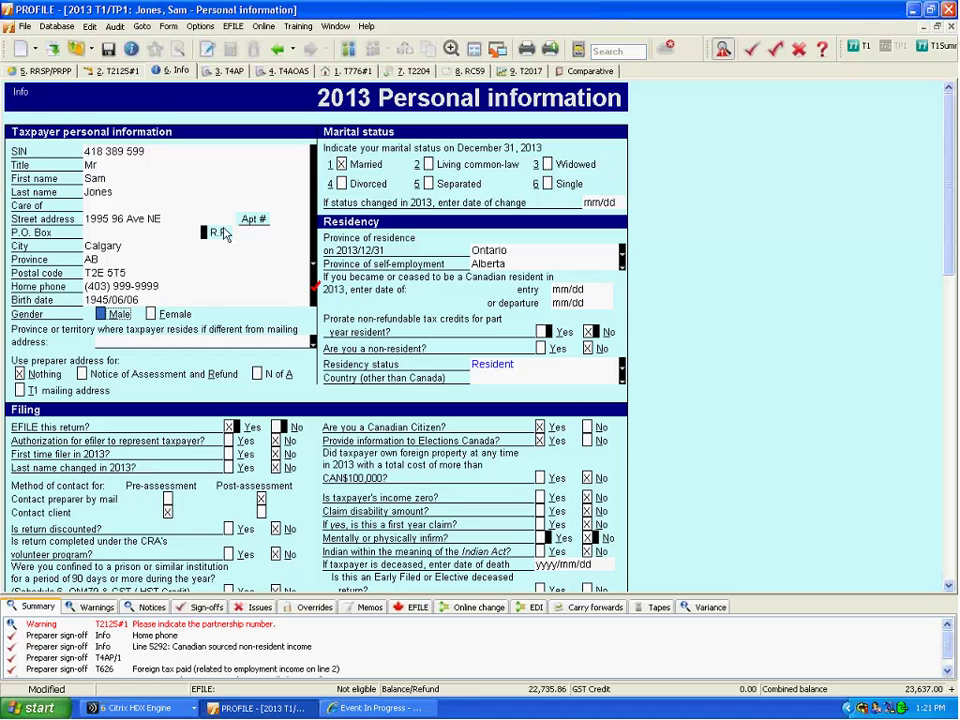
Open the T4 slip and select the box 16 CPP contribution amount.
key("F4")
type("t4")
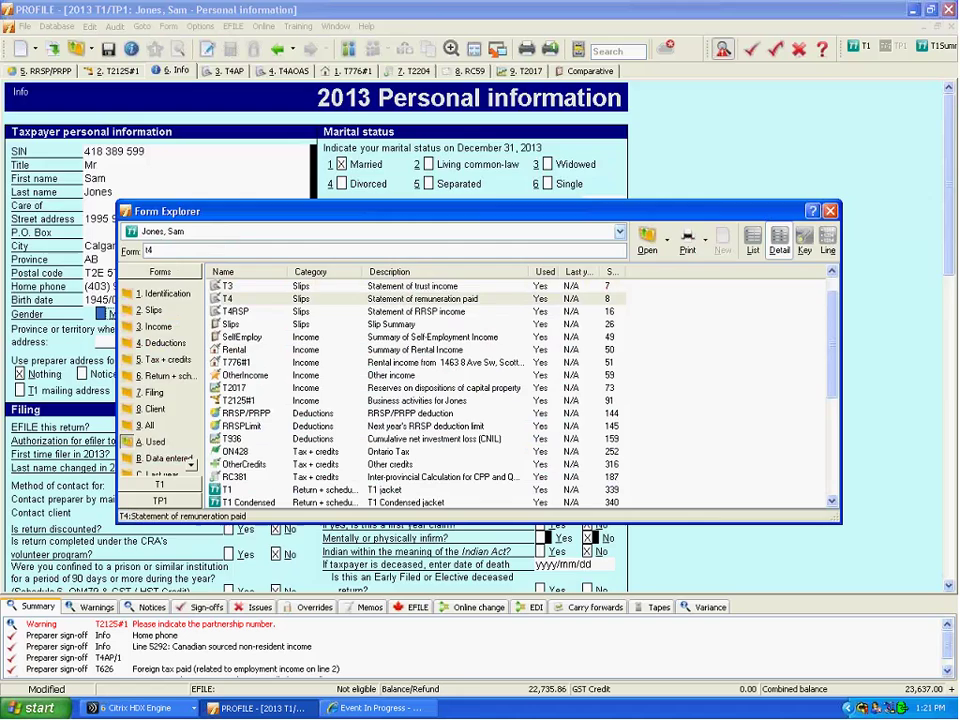
key("Return")
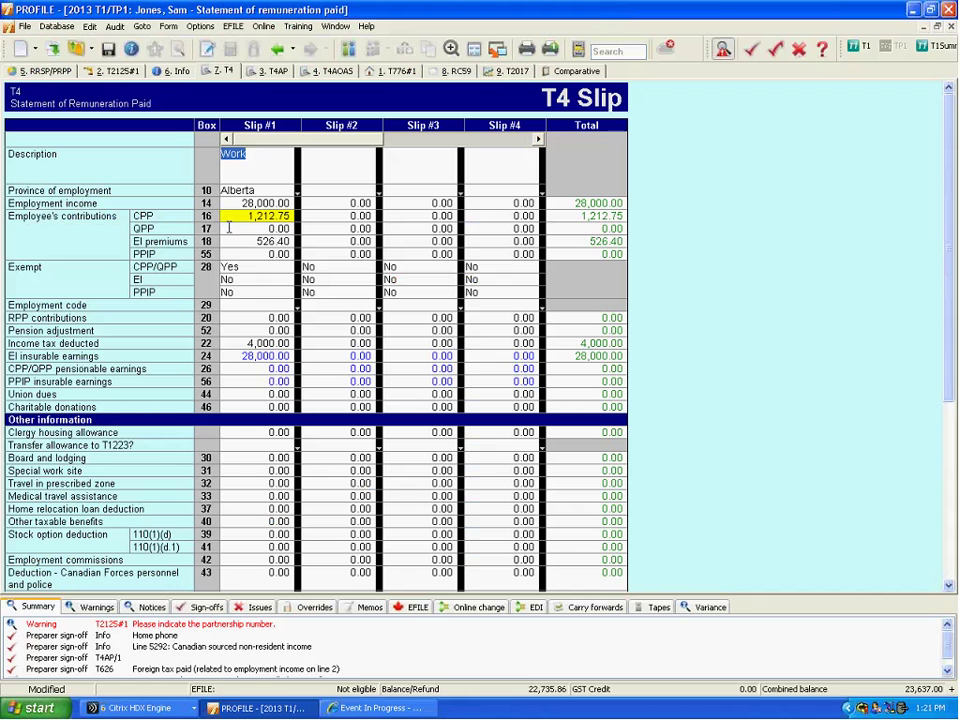
mouse_move(237, 215)
left_click(233, 218)
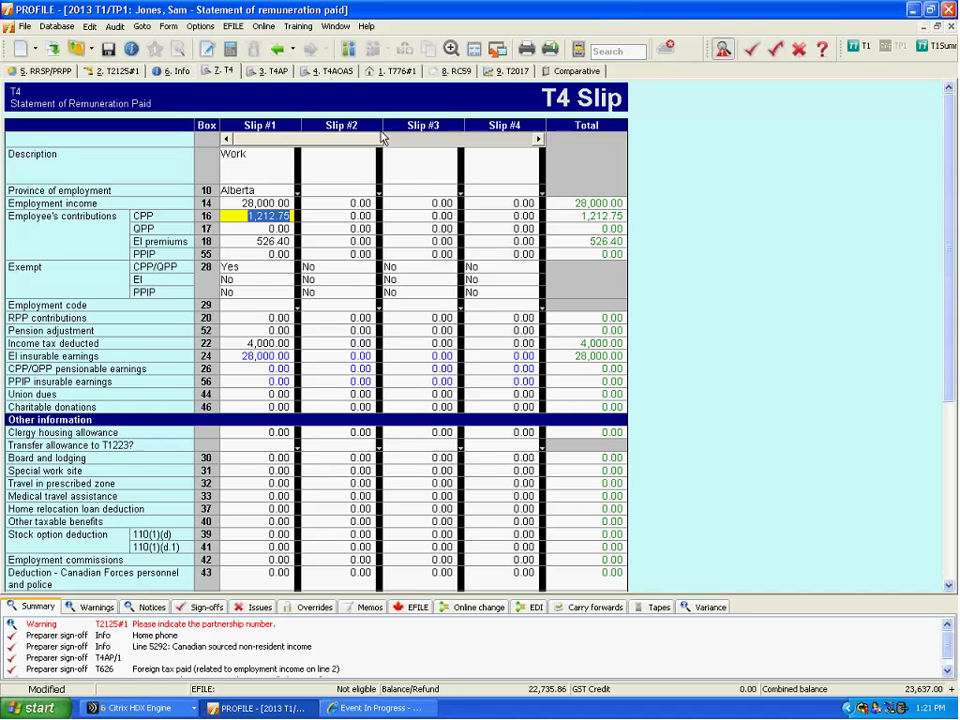
Enter the taxpayer's birth date as 1966/06/06 on the Personal information form.
key("F4")
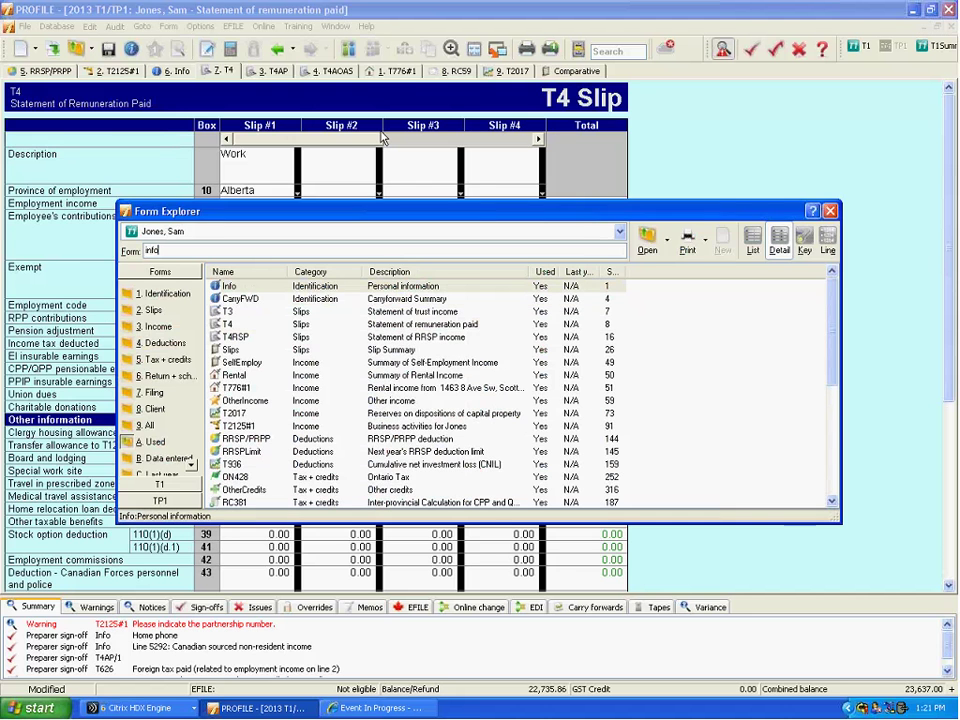
key("Return")
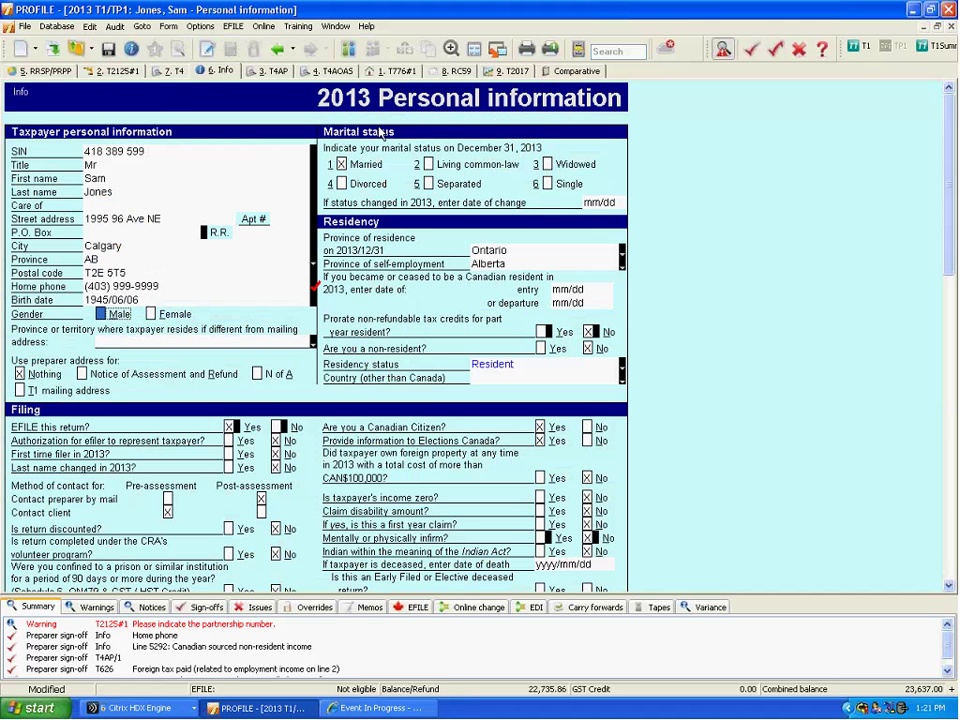
left_click(190, 299)
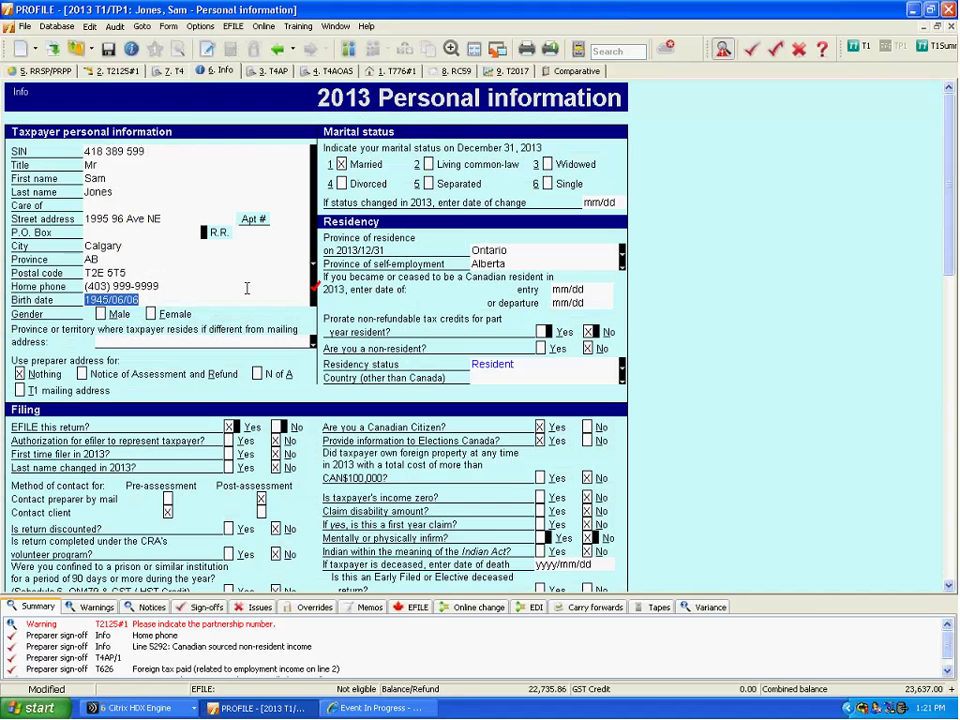
type("1966/06/06")
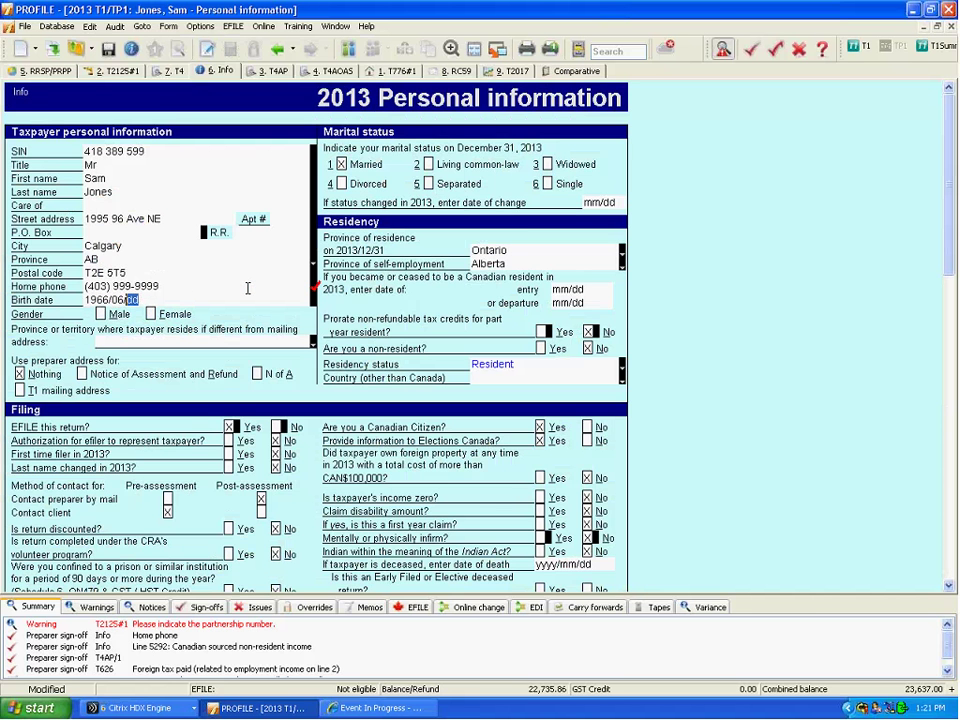
key("Tab")
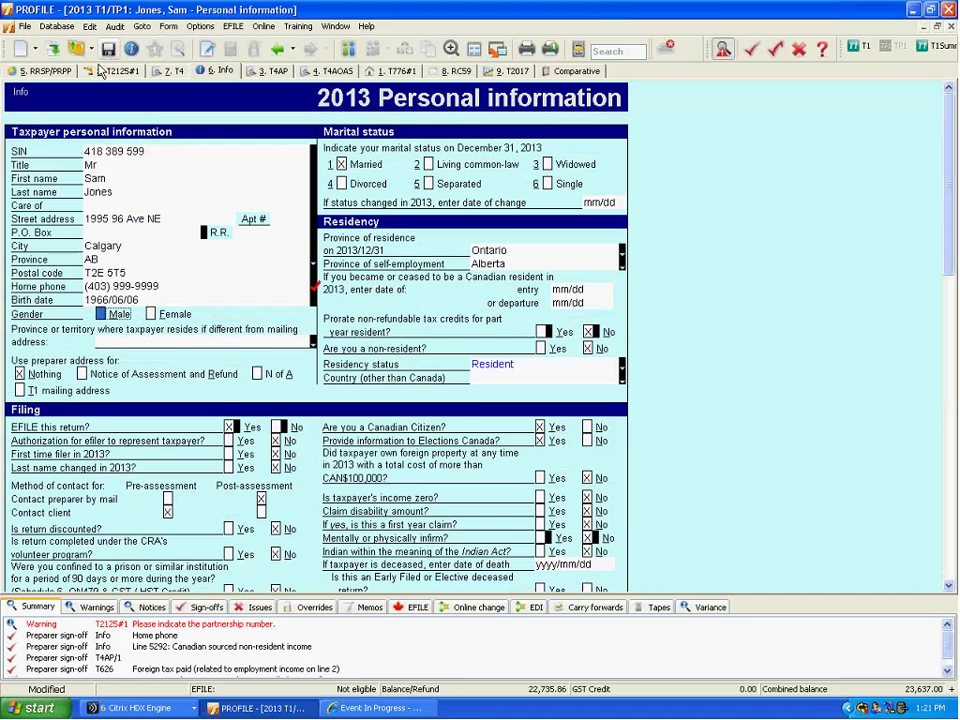
Return to the T4 slip's box 16 CPP contribution of 1,212.75.
left_click(174, 71)
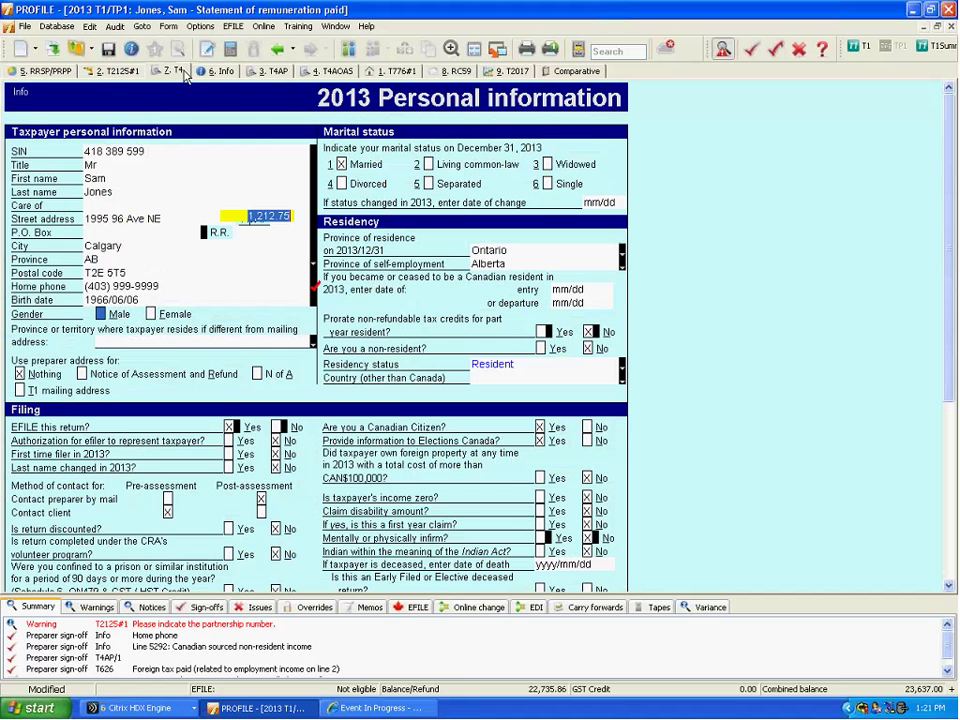
key("Tab")
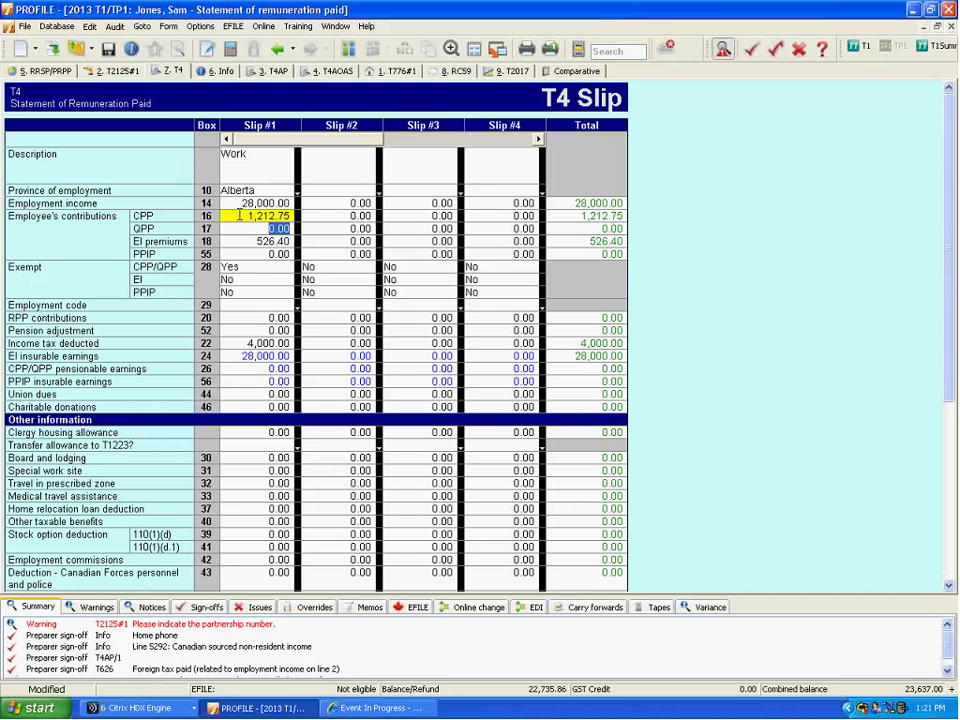
mouse_move(239, 214)
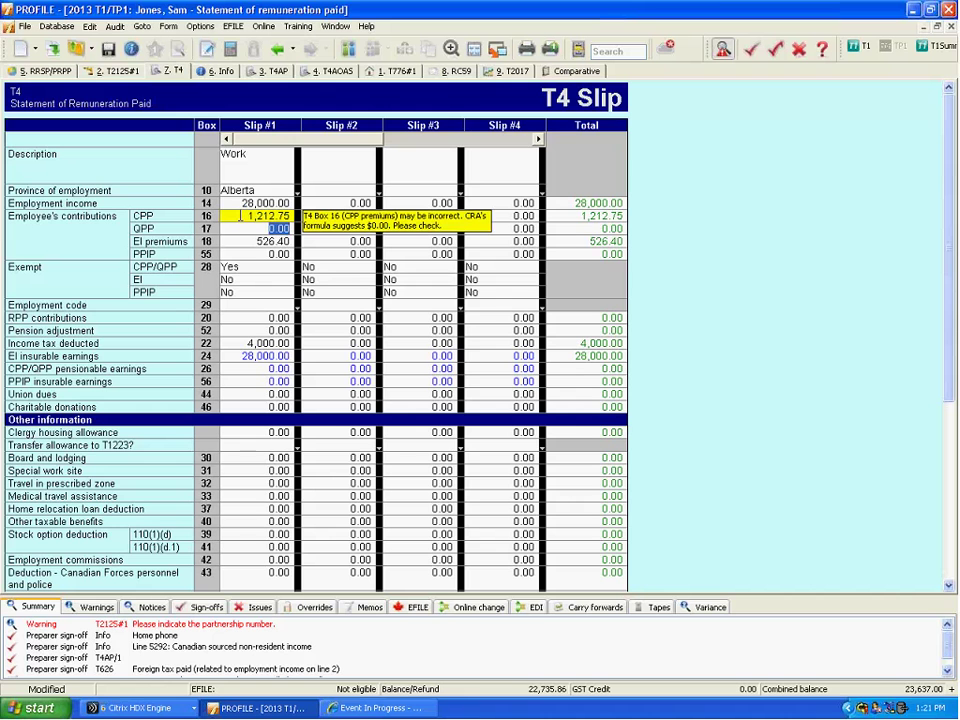
left_click(239, 215)
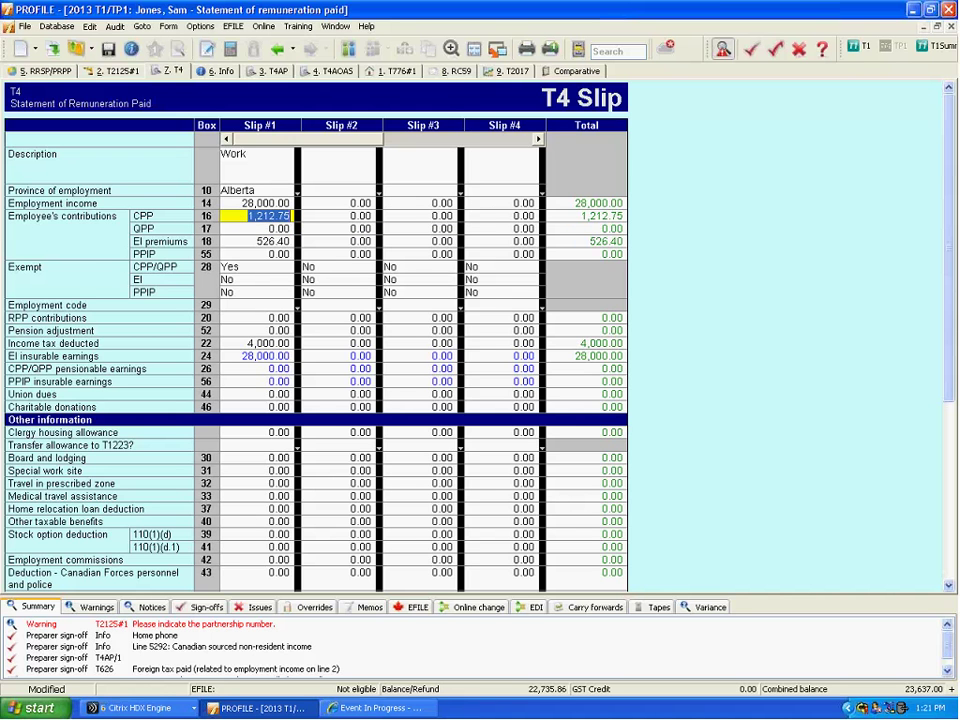
left_click(270, 70)
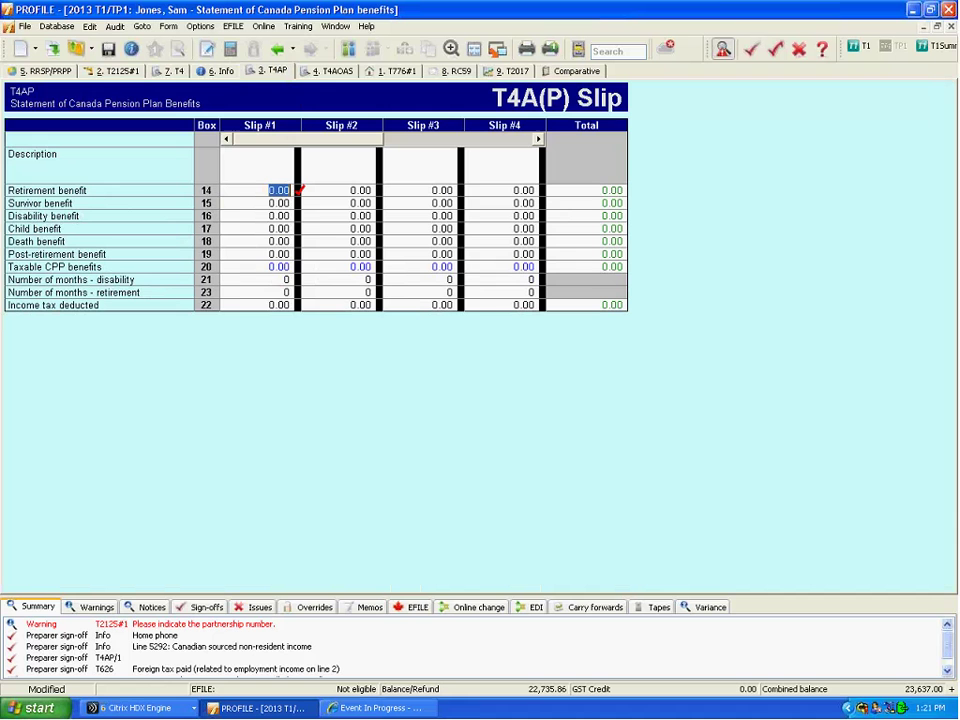
right_click(239, 205)
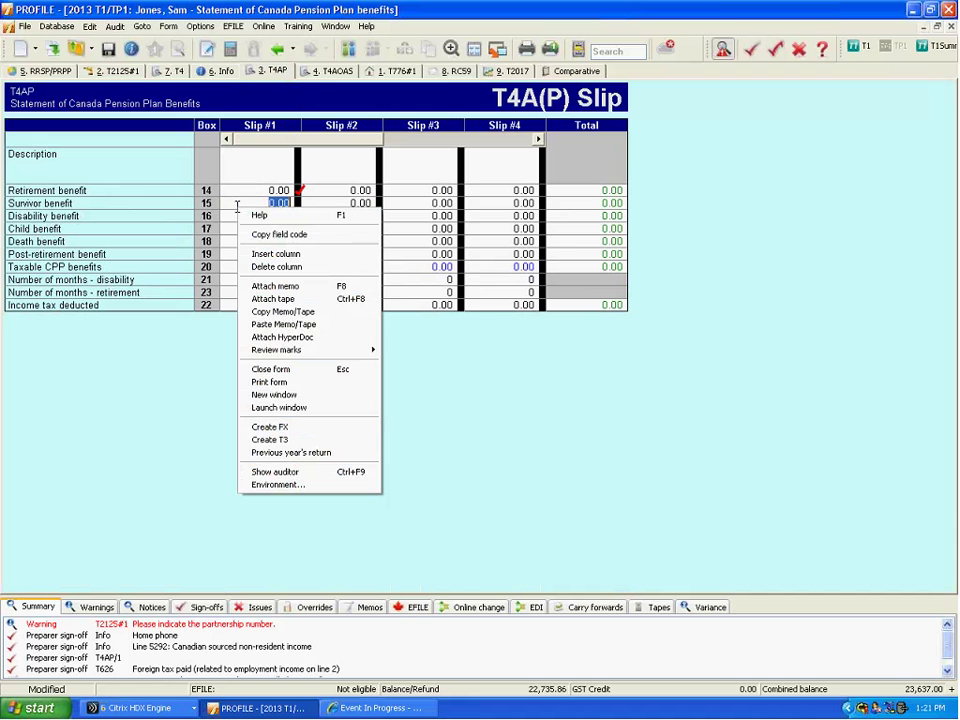
left_click(283, 272)
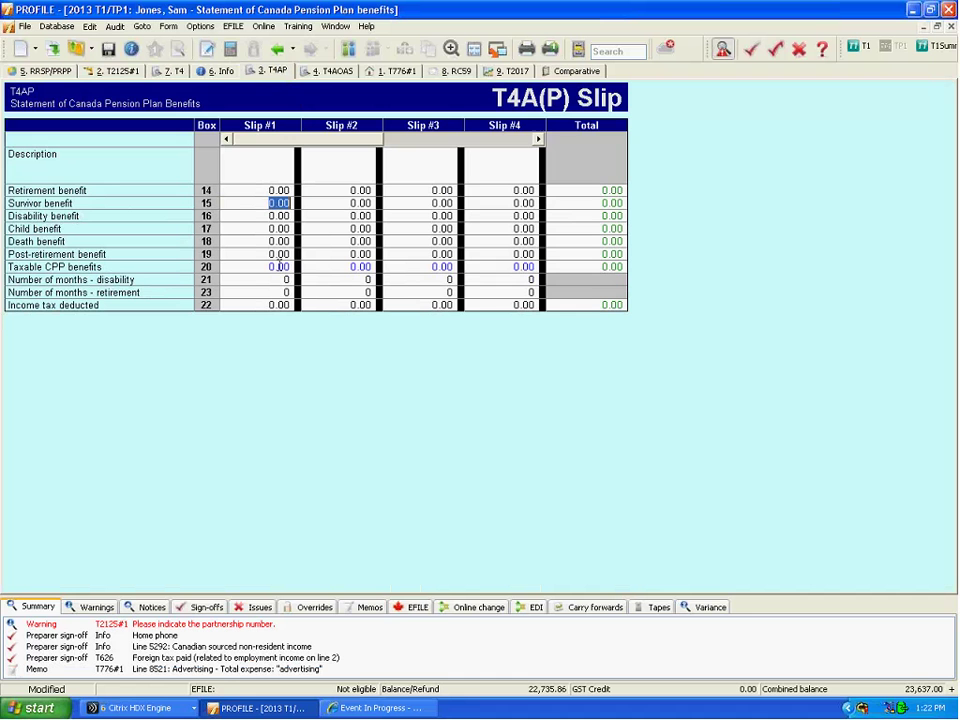
left_click(256, 279)
left_click(173, 71)
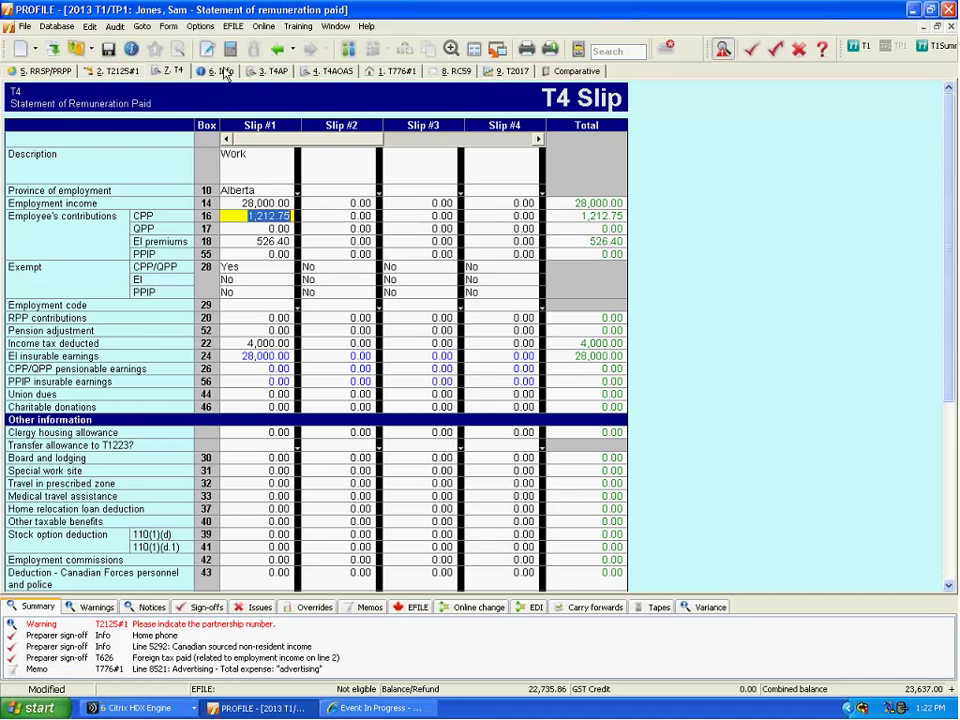
Switch province of self-employment to Ontario on the Info form, then return to T4 box 16.
left_click(222, 71)
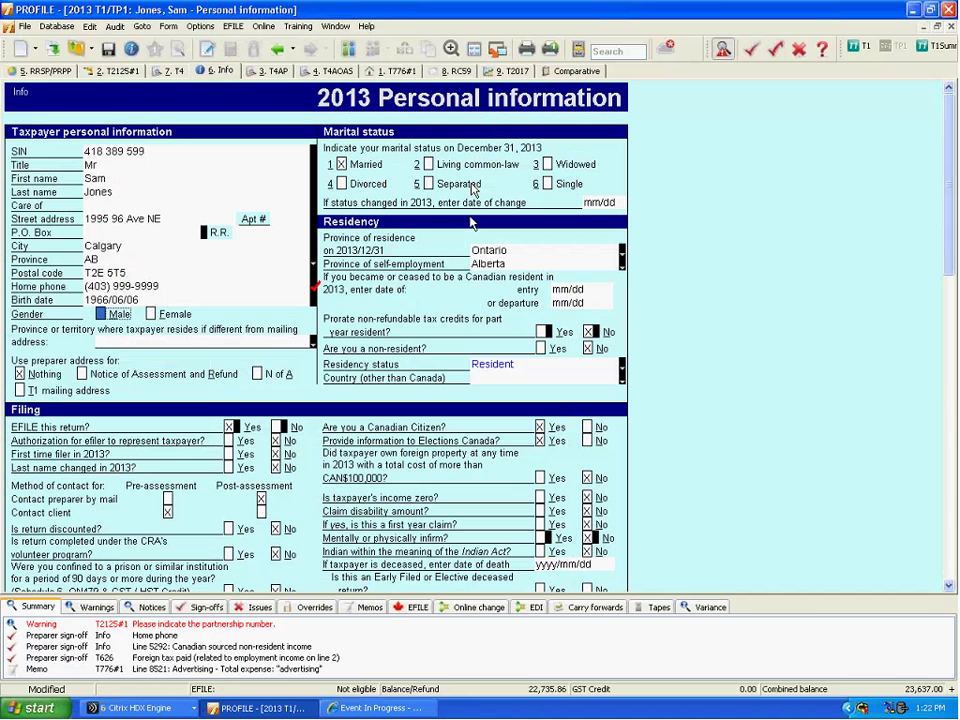
left_click(178, 300)
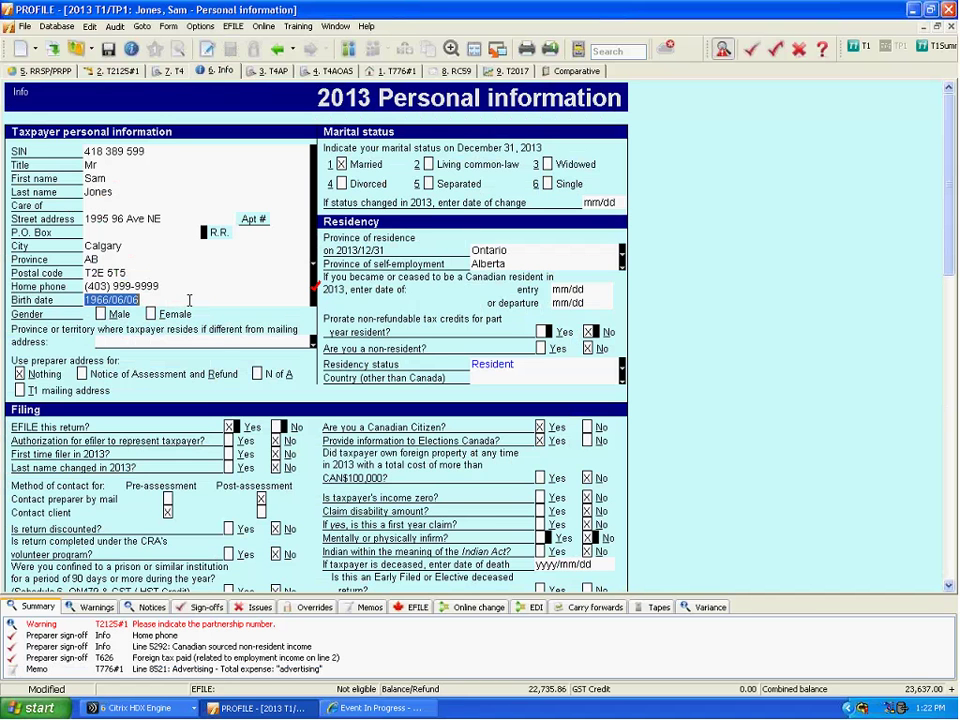
left_click(621, 259)
key("o")
key("Return")
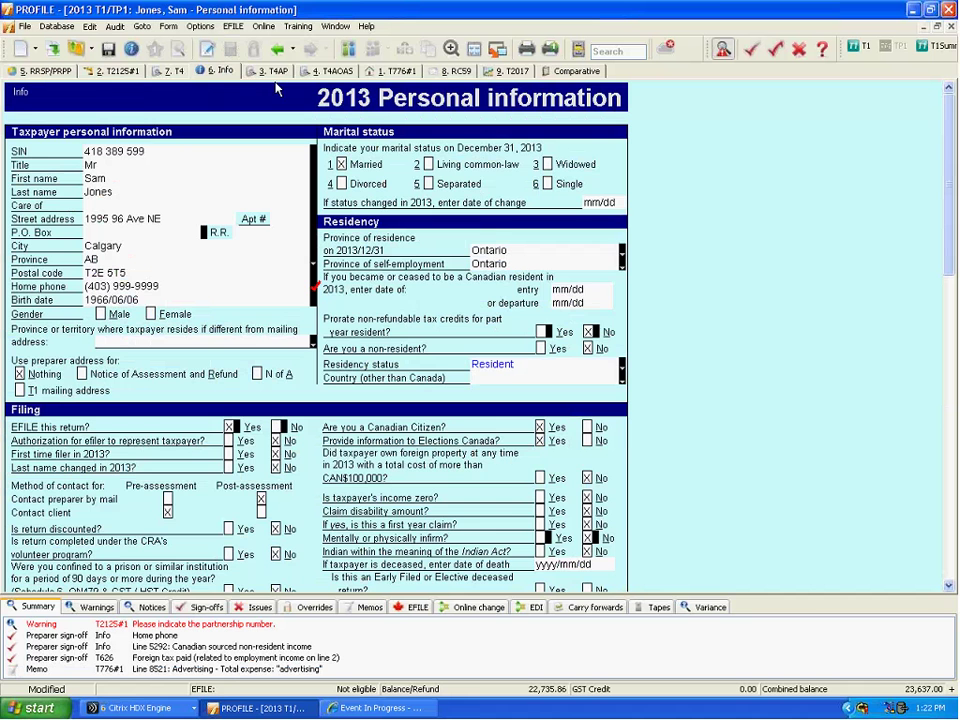
left_click(174, 71)
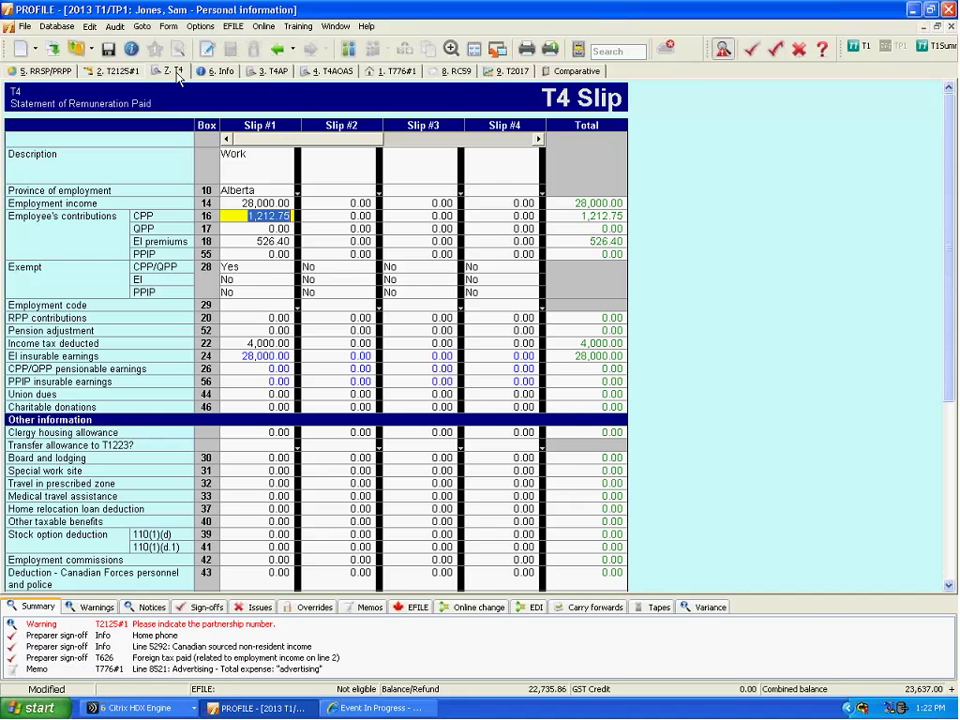
left_click(234, 216)
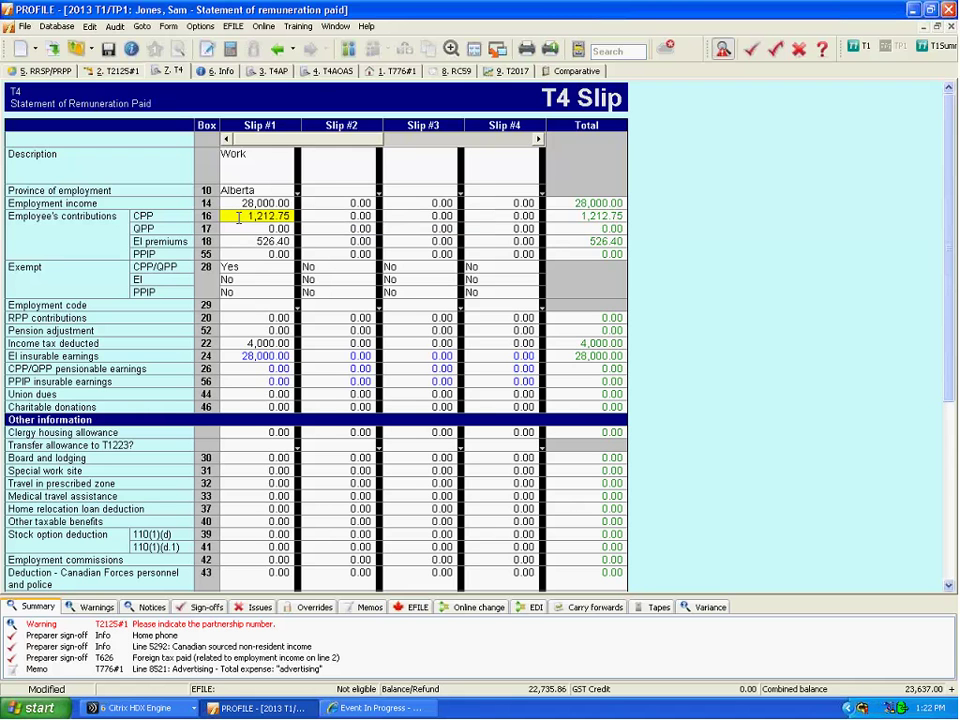
Replace slip 1's box 16 CPP contributions with 0.
double_click(239, 216)
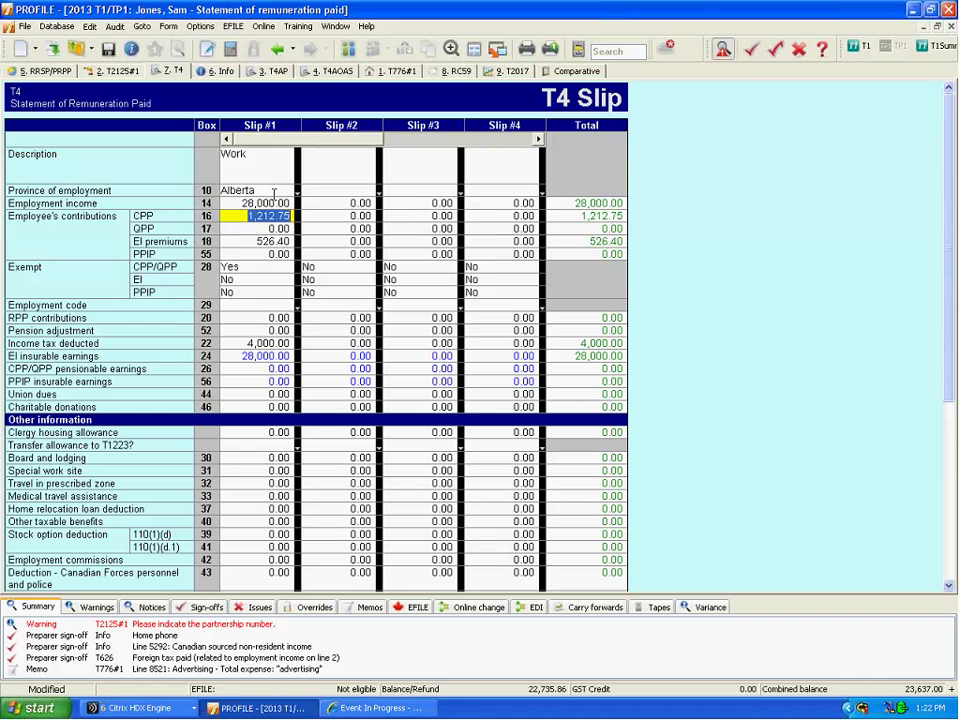
type("0")
key("Return")
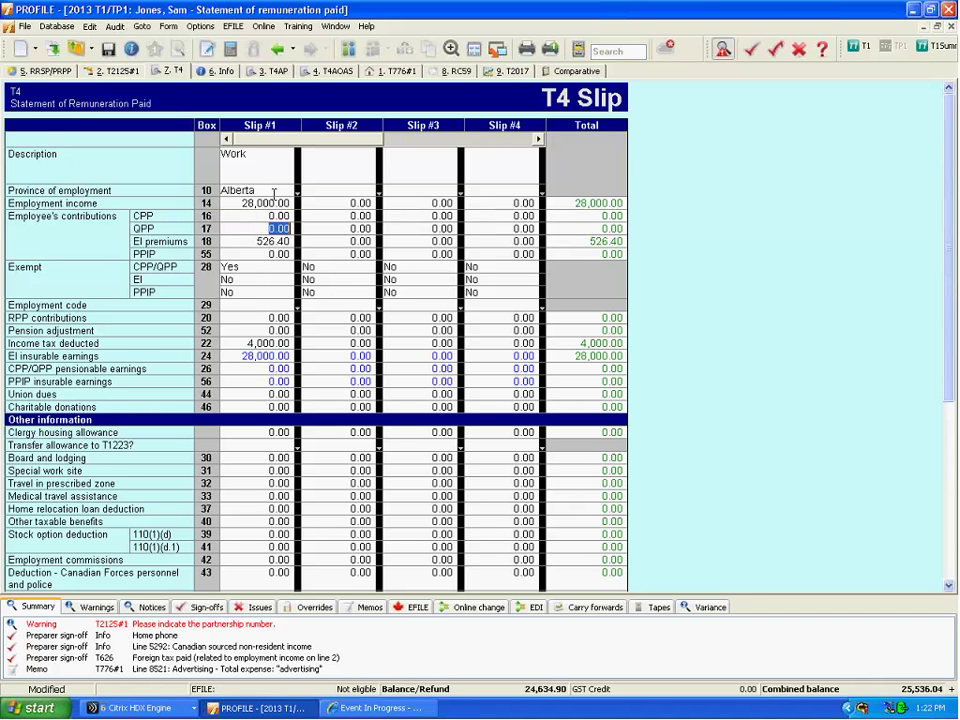
left_click(278, 217)
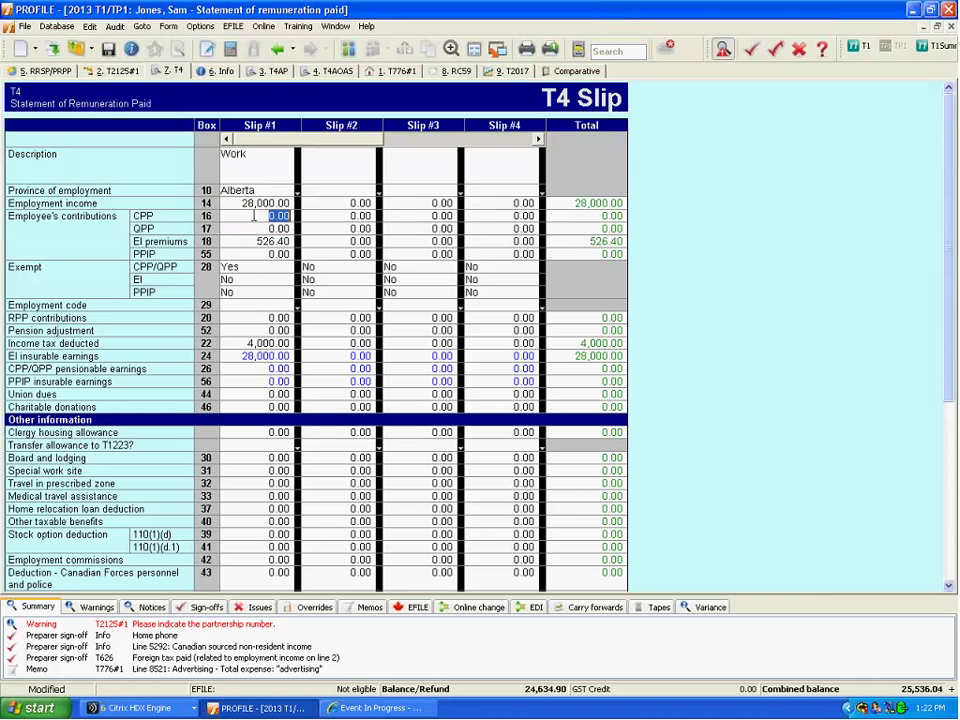
Set Exempt CPP/QPP to No and enter 1,300.00 as box 16 CPP contributions.
left_click(254, 266)
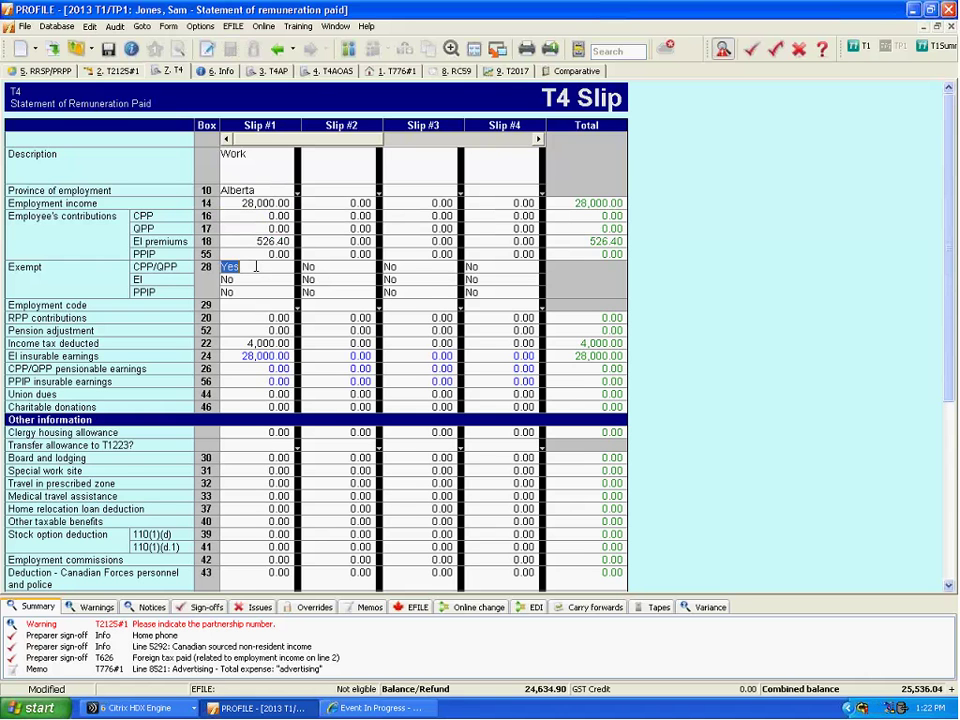
key("n")
left_click(238, 306)
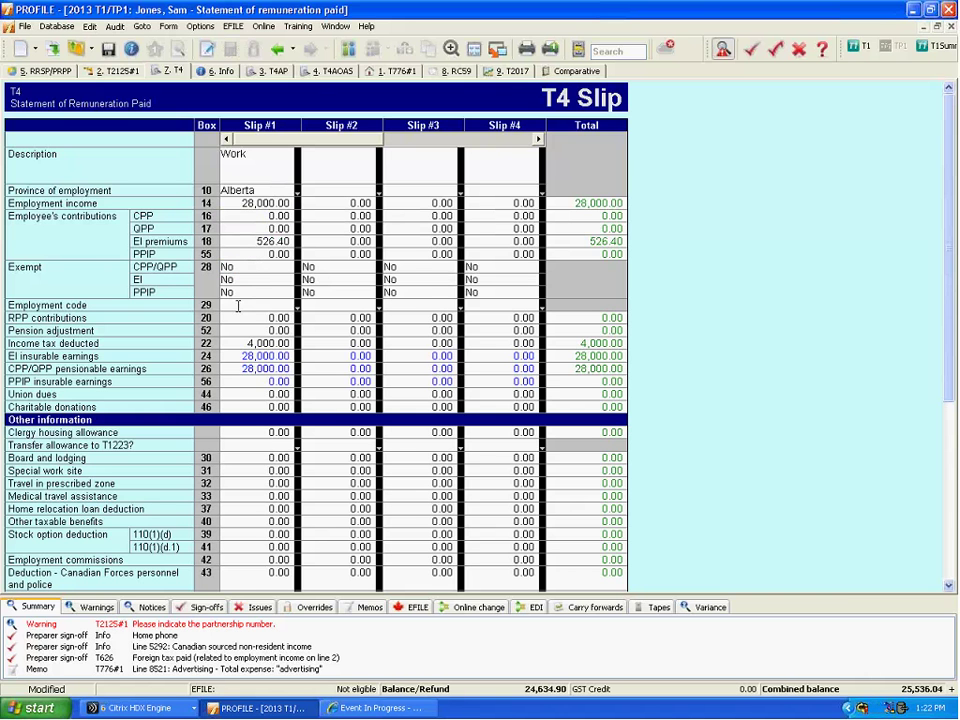
left_click(250, 215)
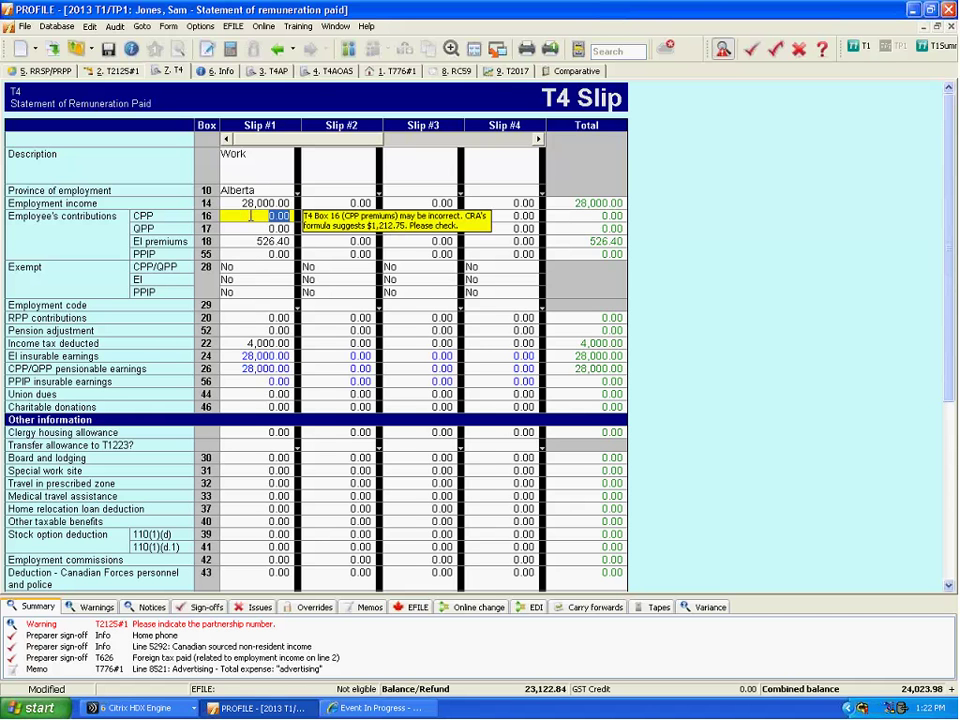
type("1,300")
key("Return")
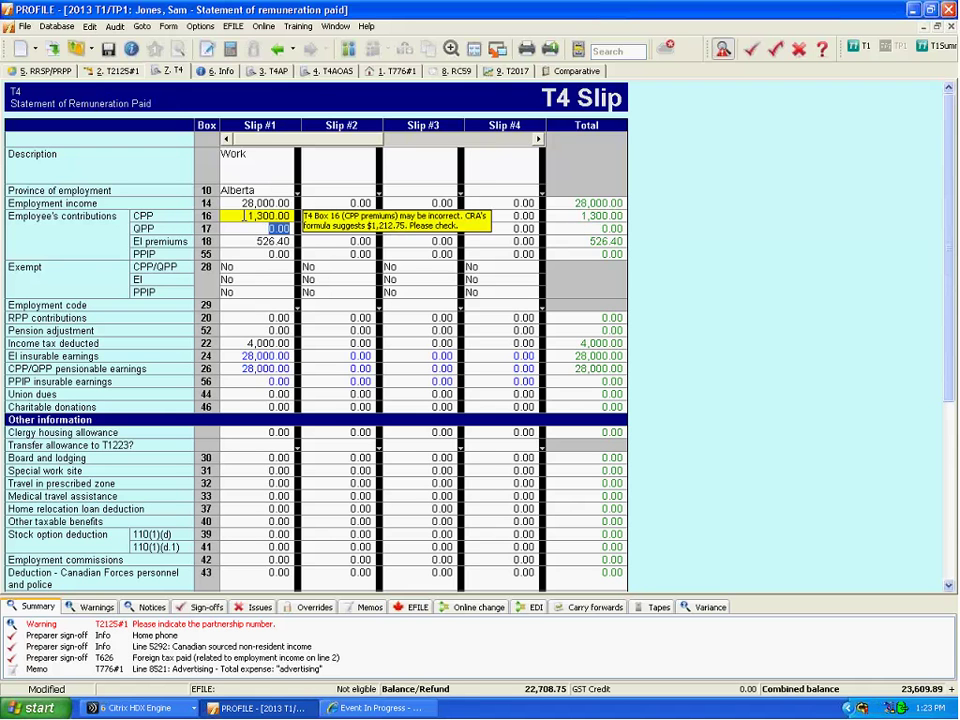
Add a preparer sign-off review mark to box 16 CPP contributions.
right_click(244, 216)
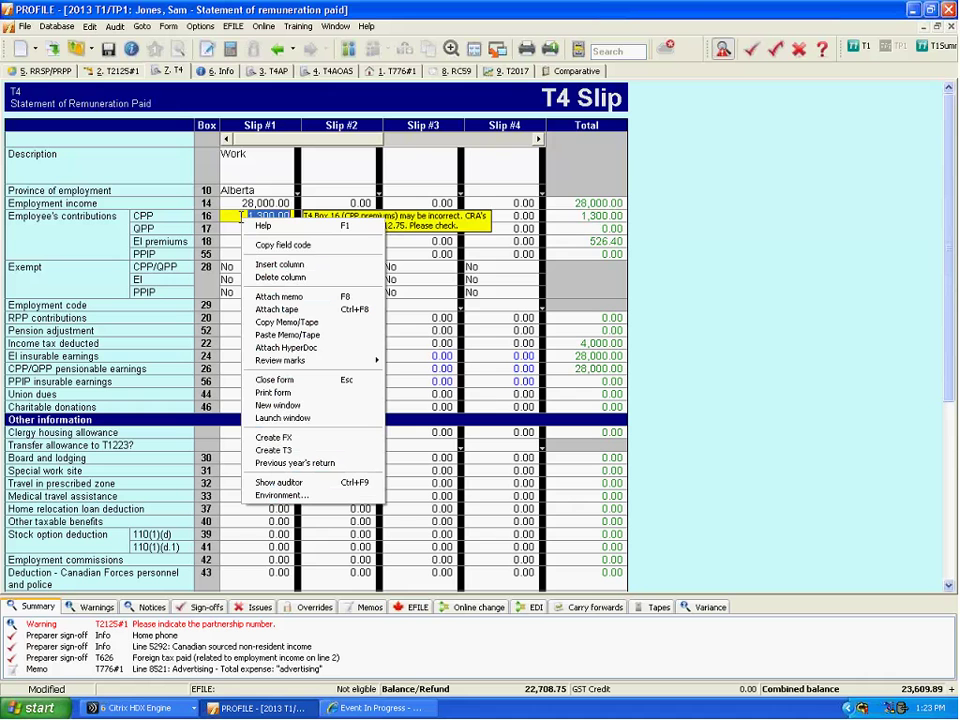
mouse_move(326, 368)
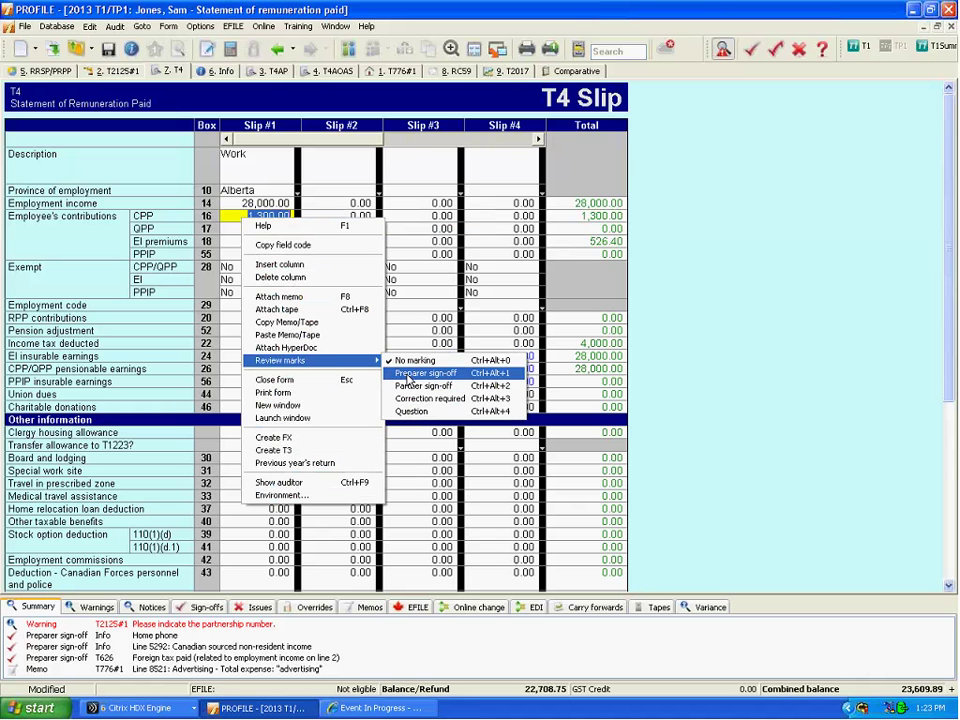
left_click(408, 373)
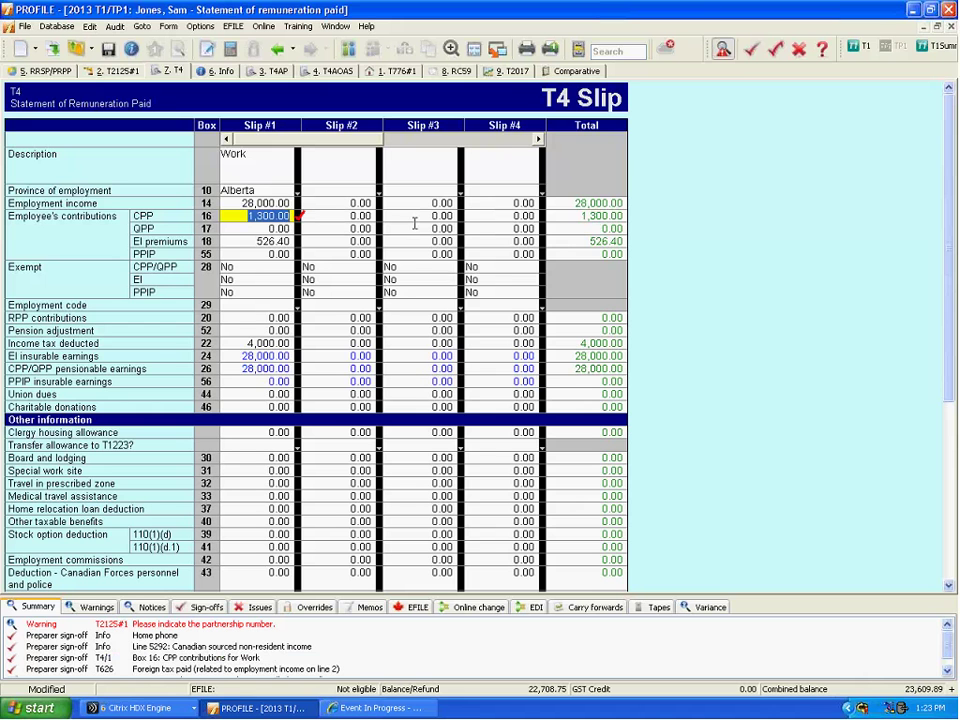
Set box 18 EI premiums to 600.00 and add a preparer sign-off to it.
left_click(253, 241)
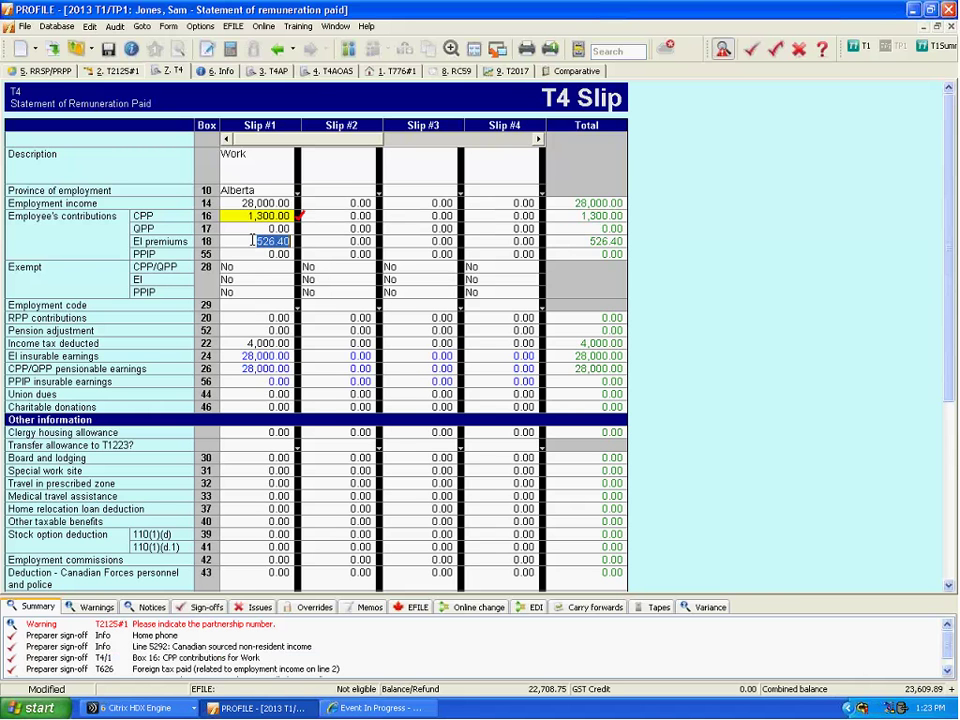
type("600")
key("Tab")
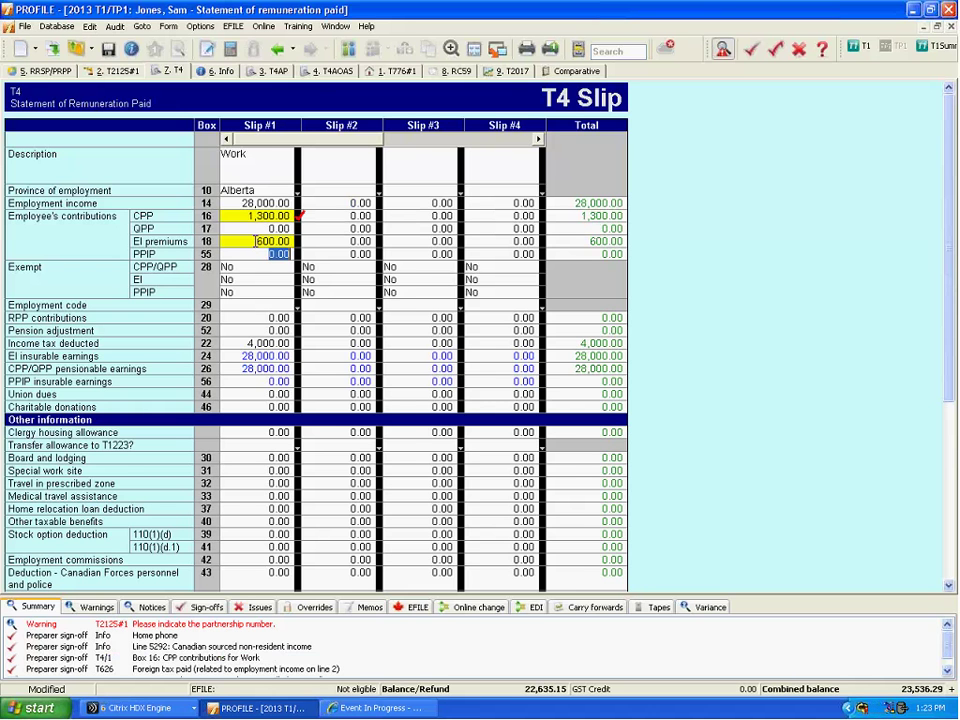
left_click(254, 241)
right_click(248, 244)
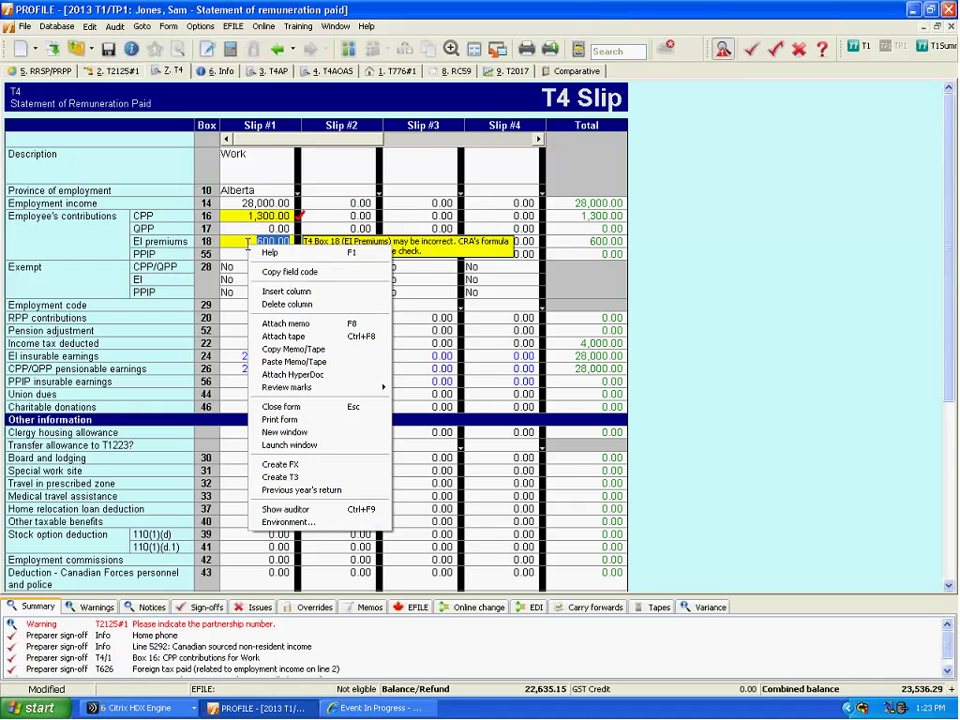
mouse_move(323, 391)
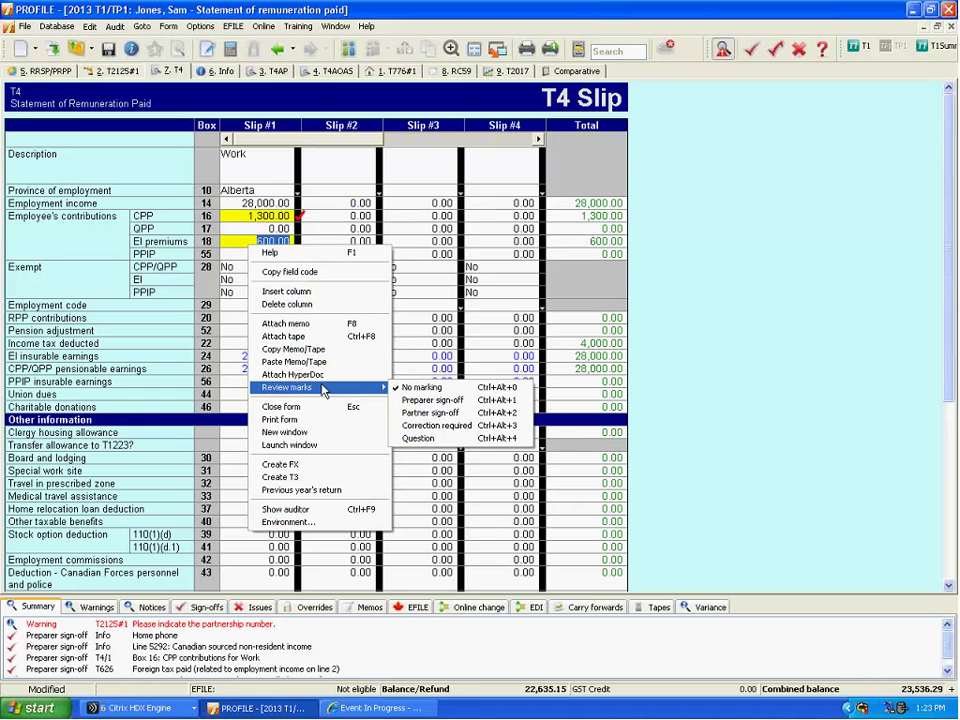
left_click(428, 400)
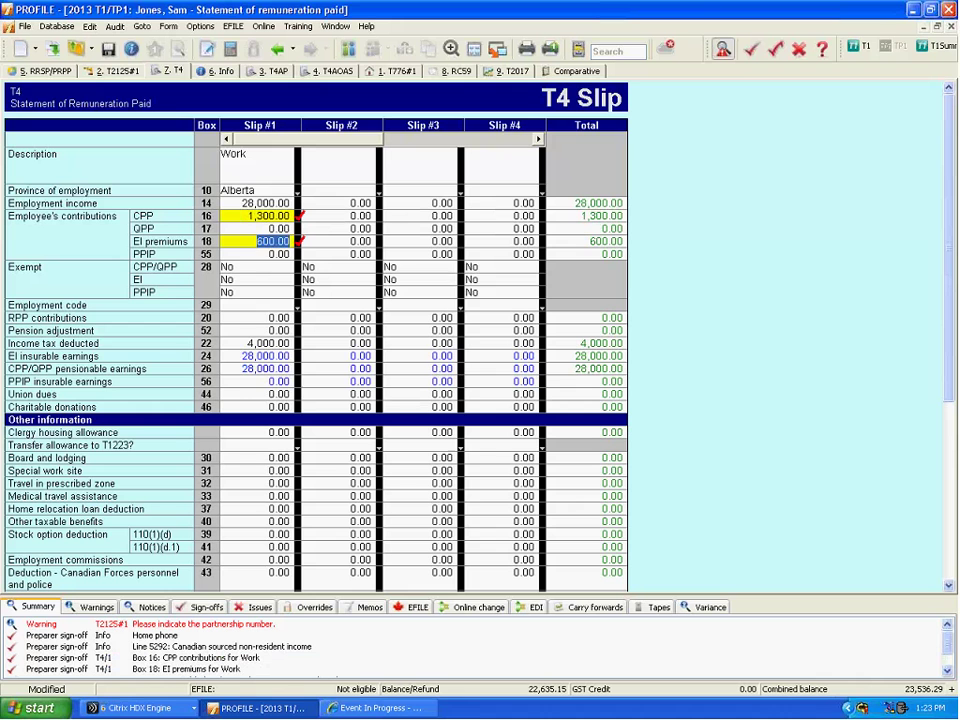
left_click(227, 382)
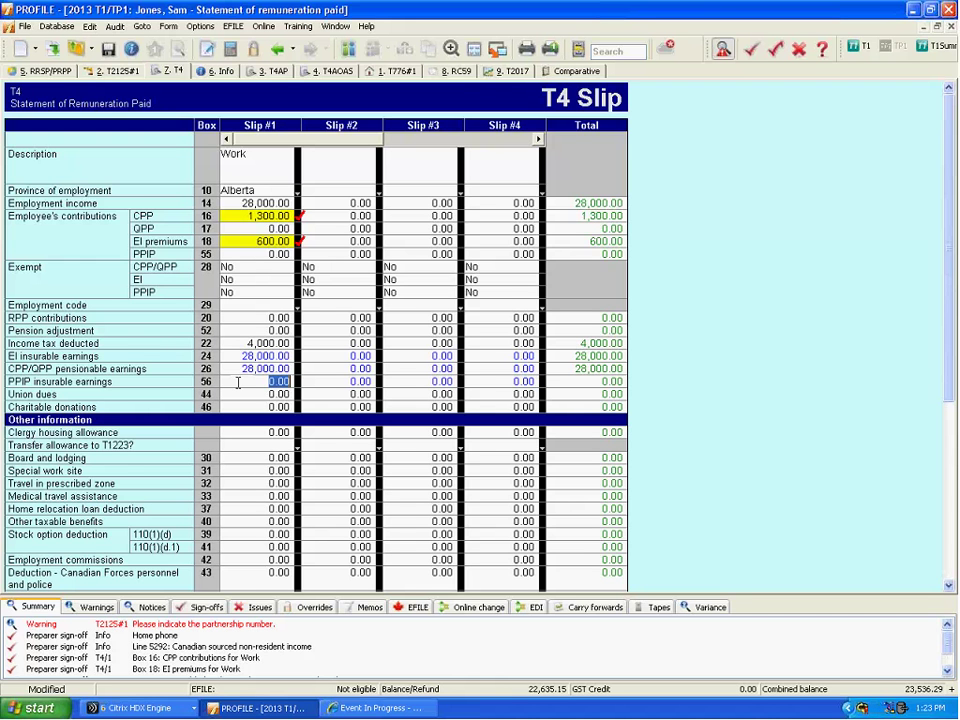
Override box 24 EI insurable earnings with 27,500.00.
left_click(239, 356)
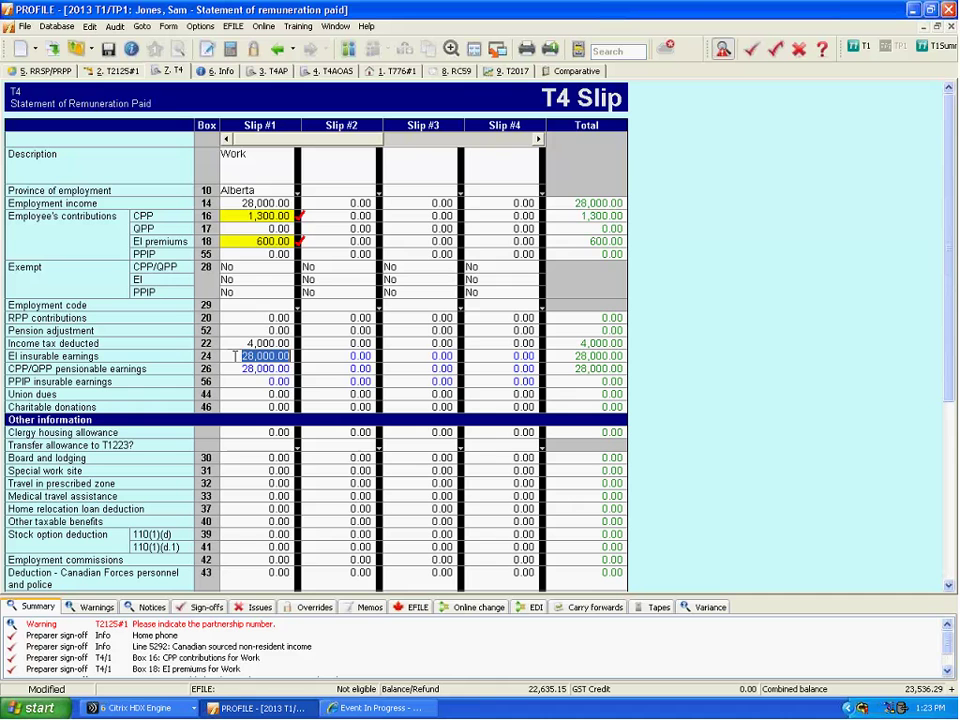
right_click(236, 357)
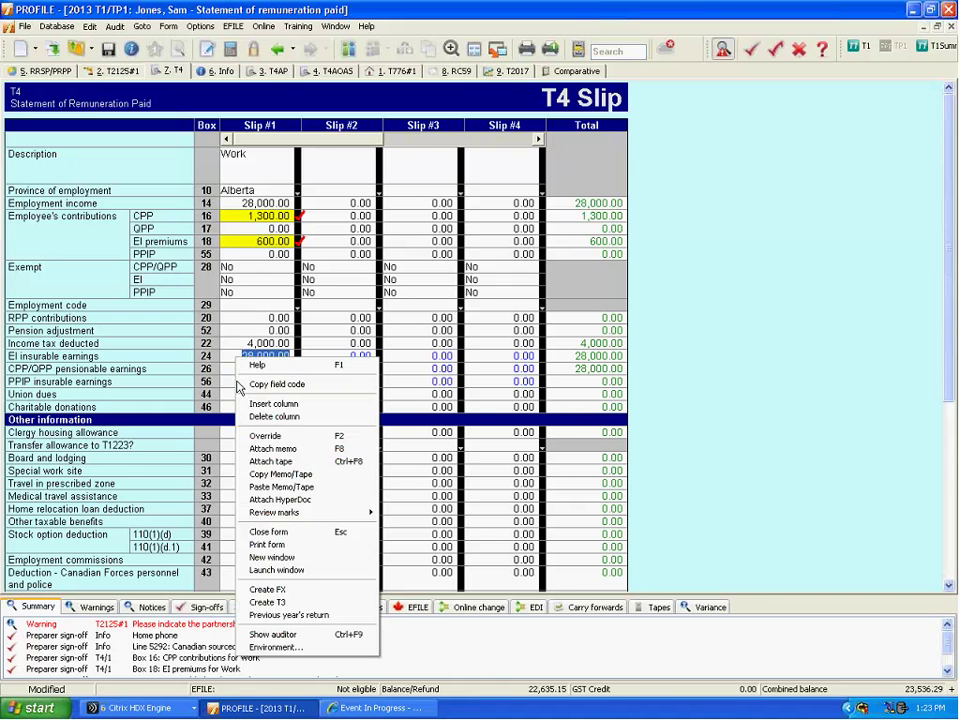
key("Escape")
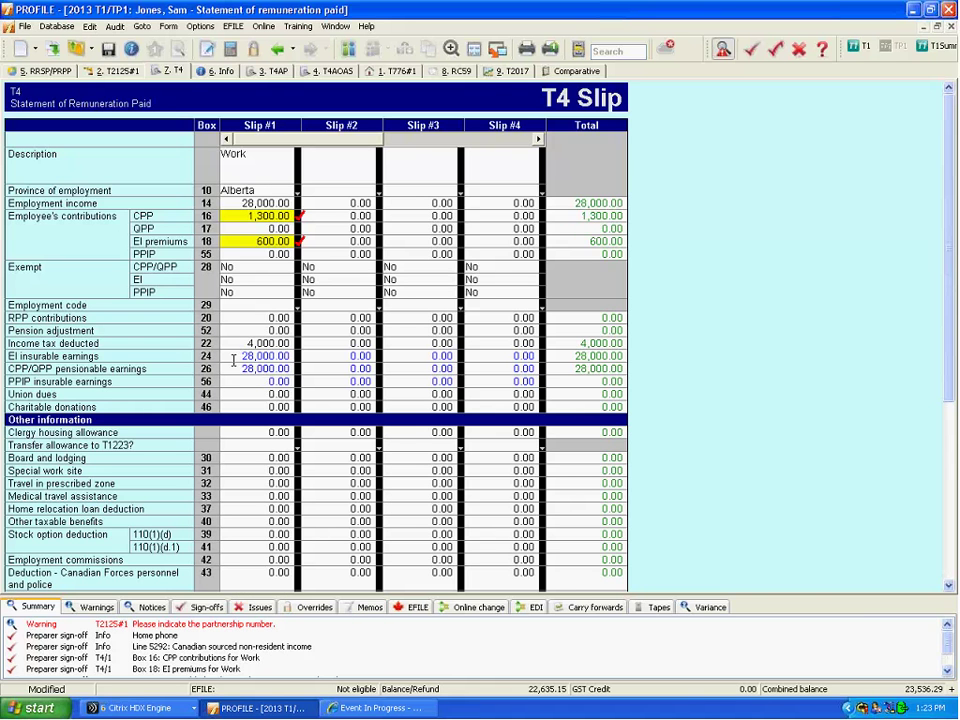
key("space")
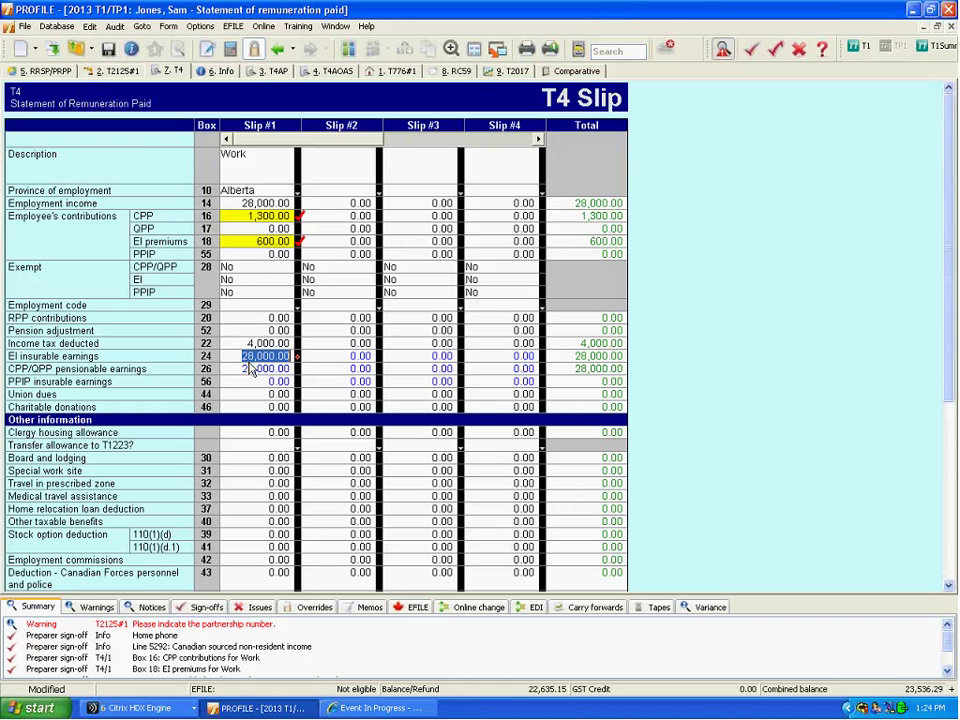
type("27,500")
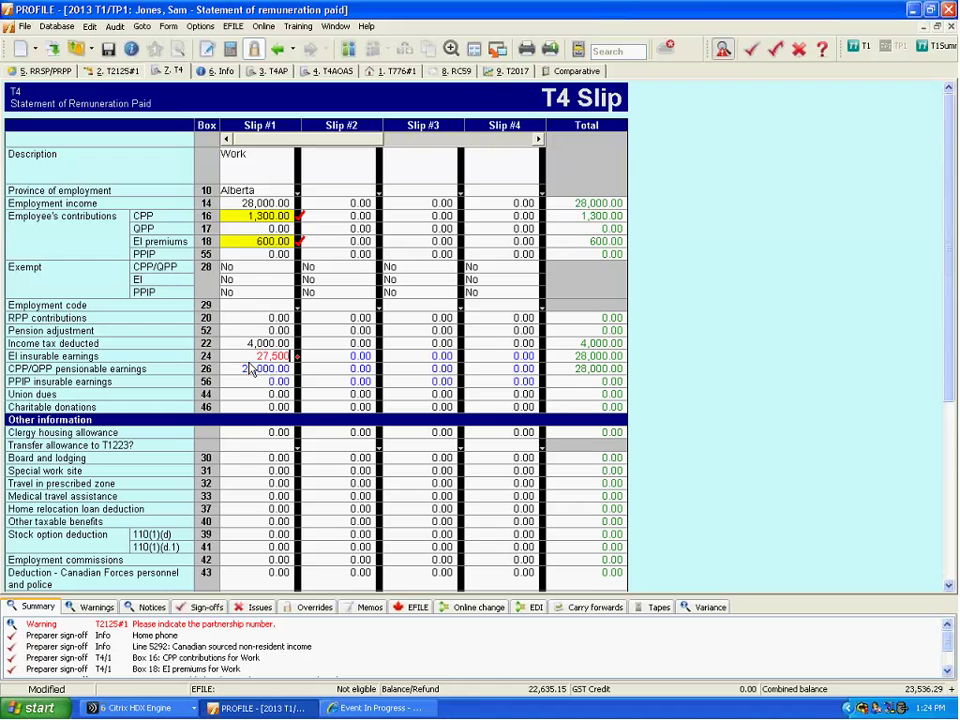
key("Tab")
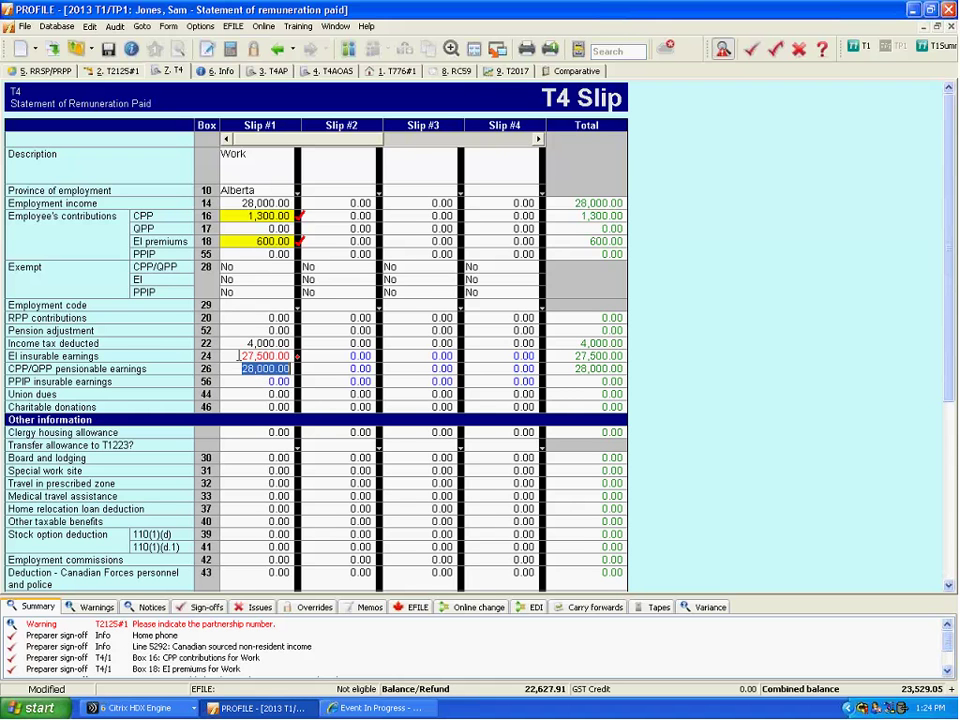
Mark the overridden 27,500.00 EI insurable earnings as preparer signed off.
left_click(262, 356)
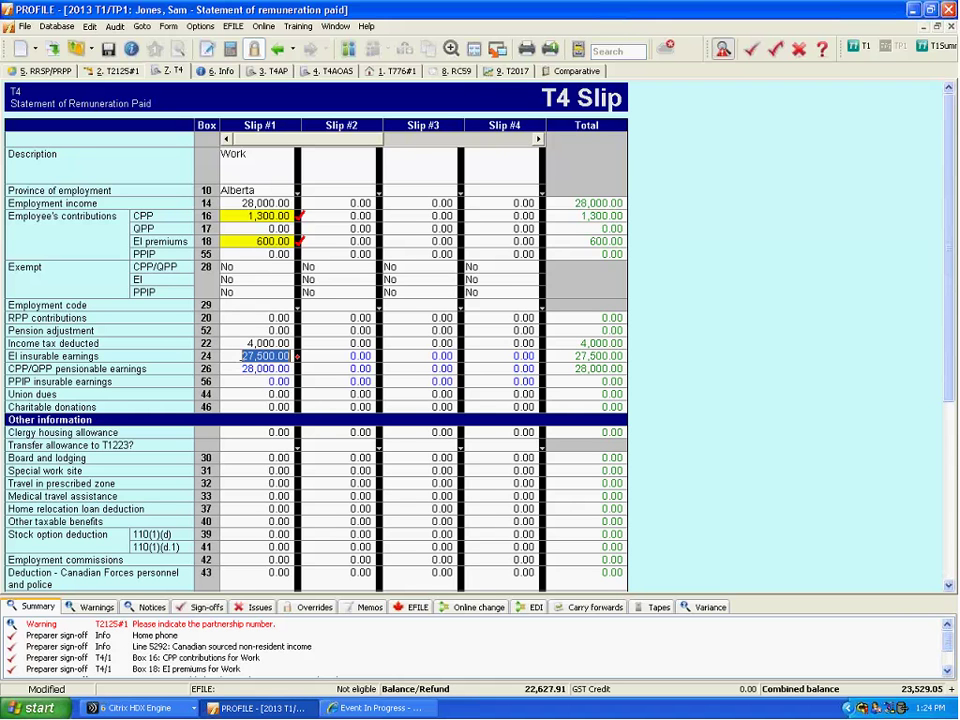
right_click(235, 356)
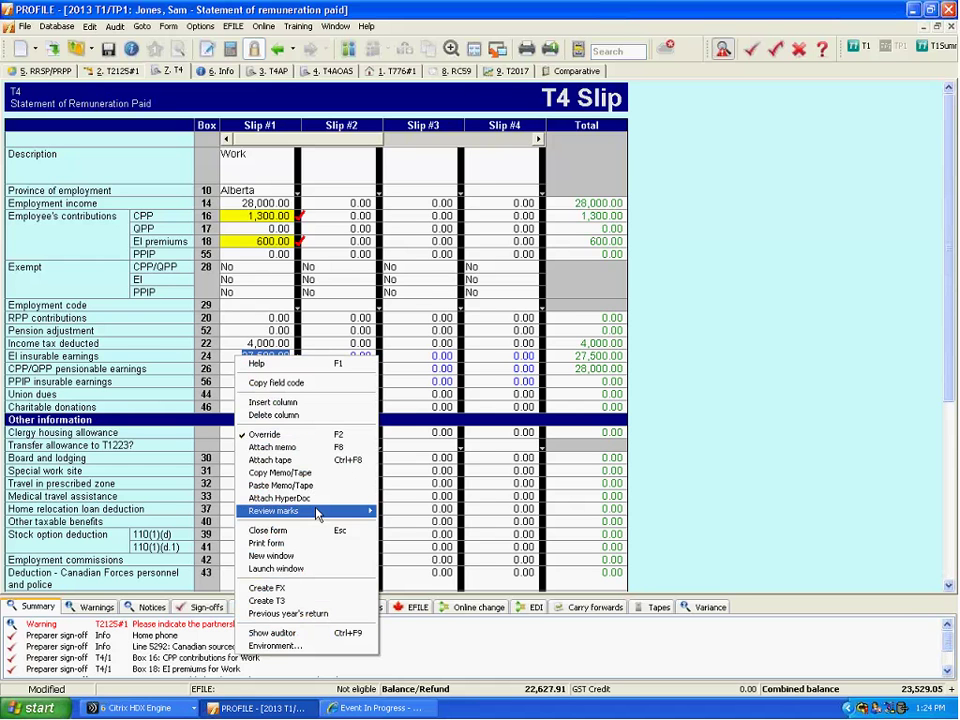
mouse_move(318, 513)
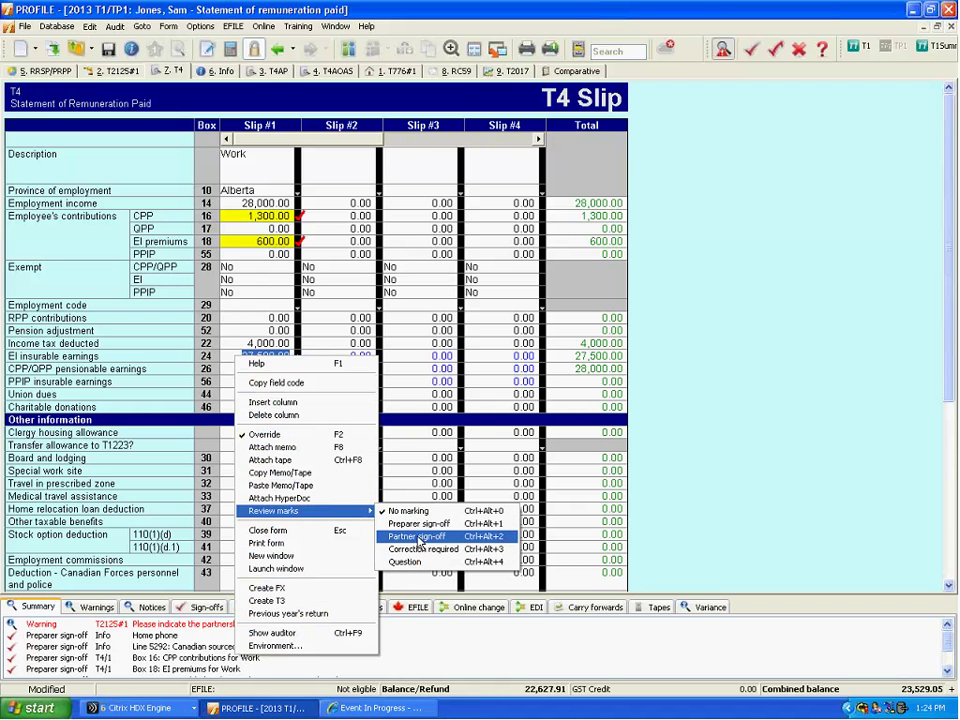
left_click(418, 523)
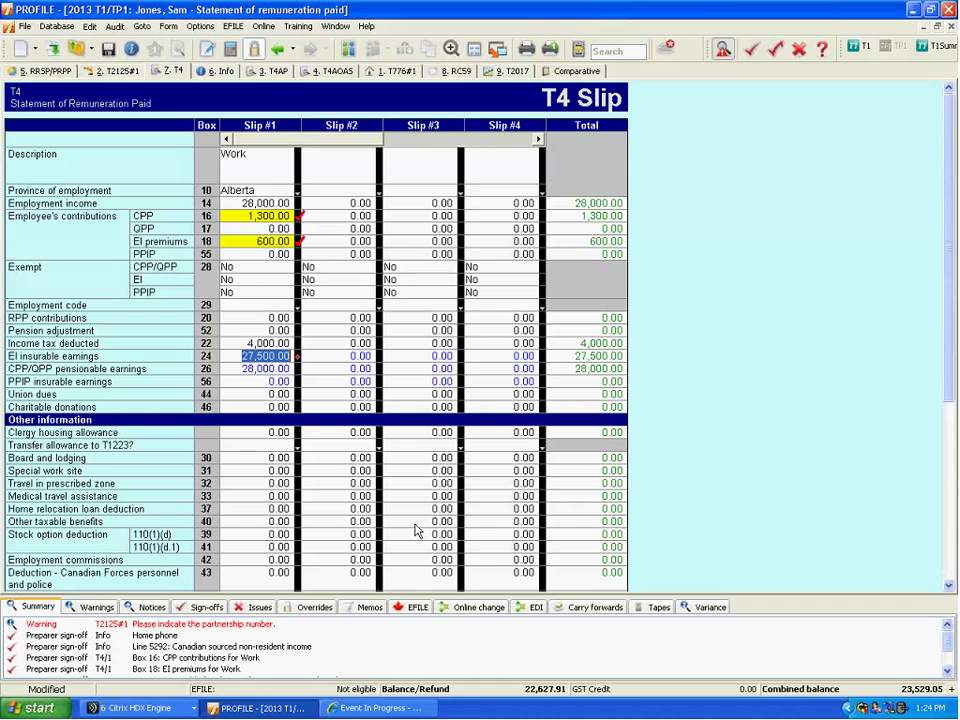
left_click(237, 381)
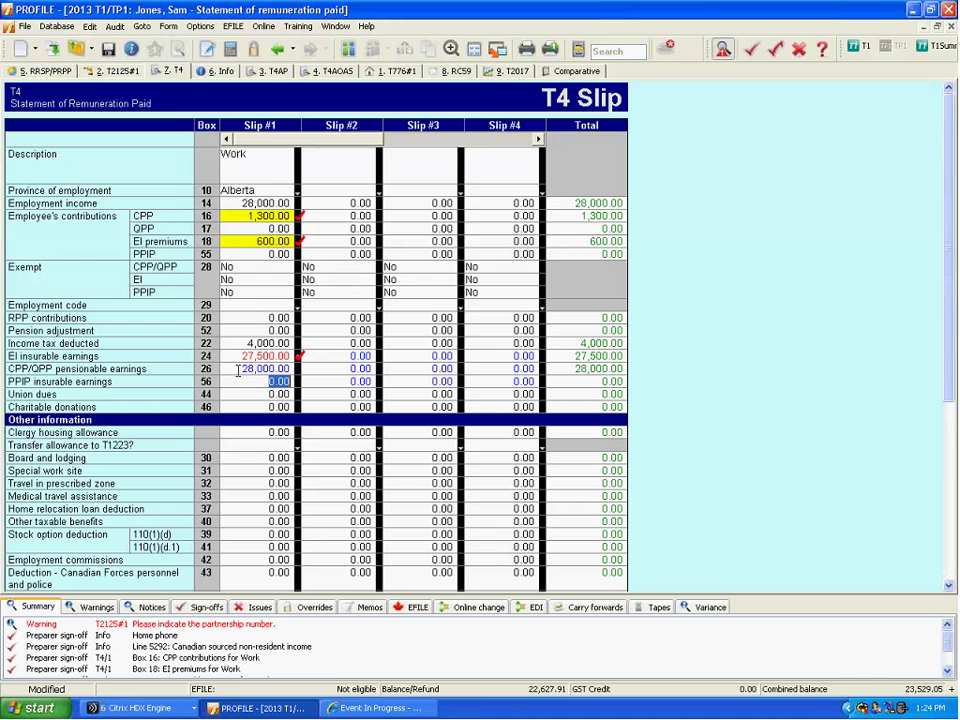
left_click(238, 371)
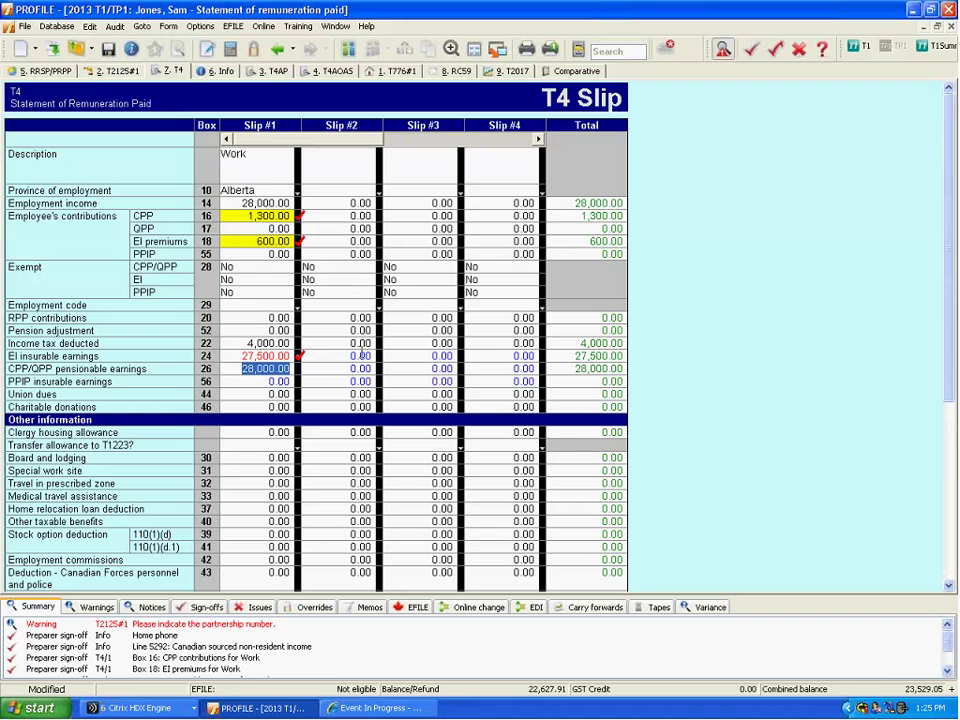
type("0")
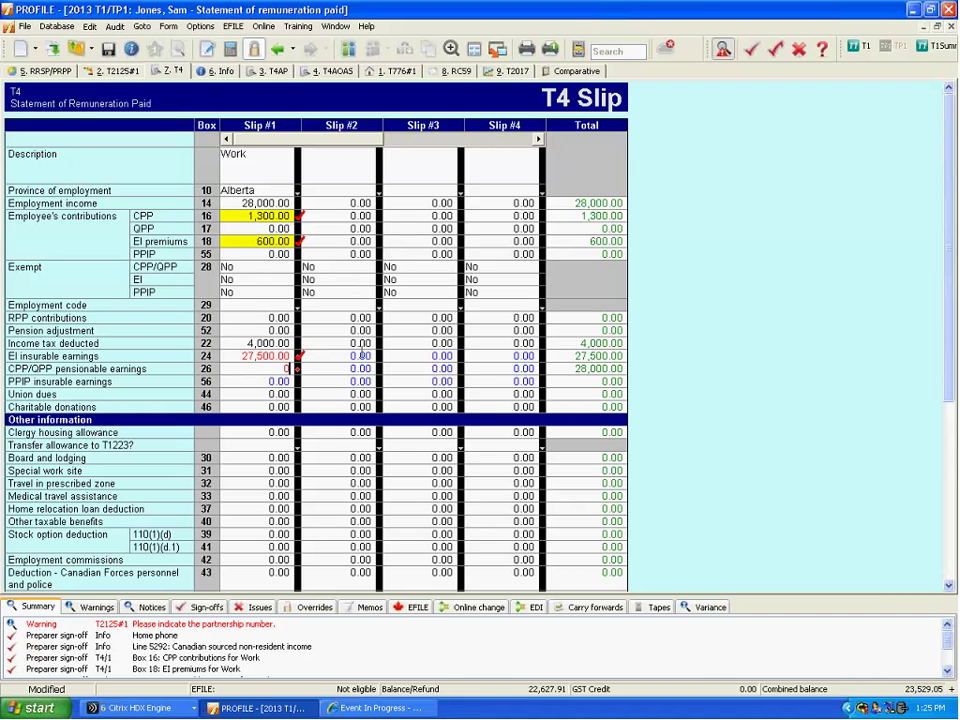
key("Return")
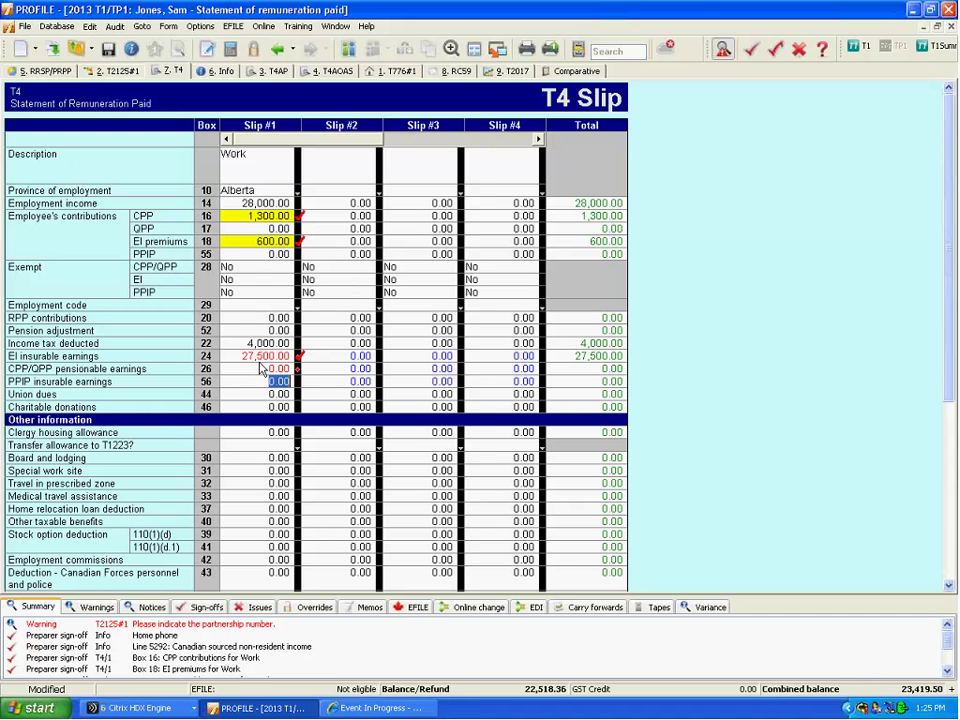
left_click(261, 369)
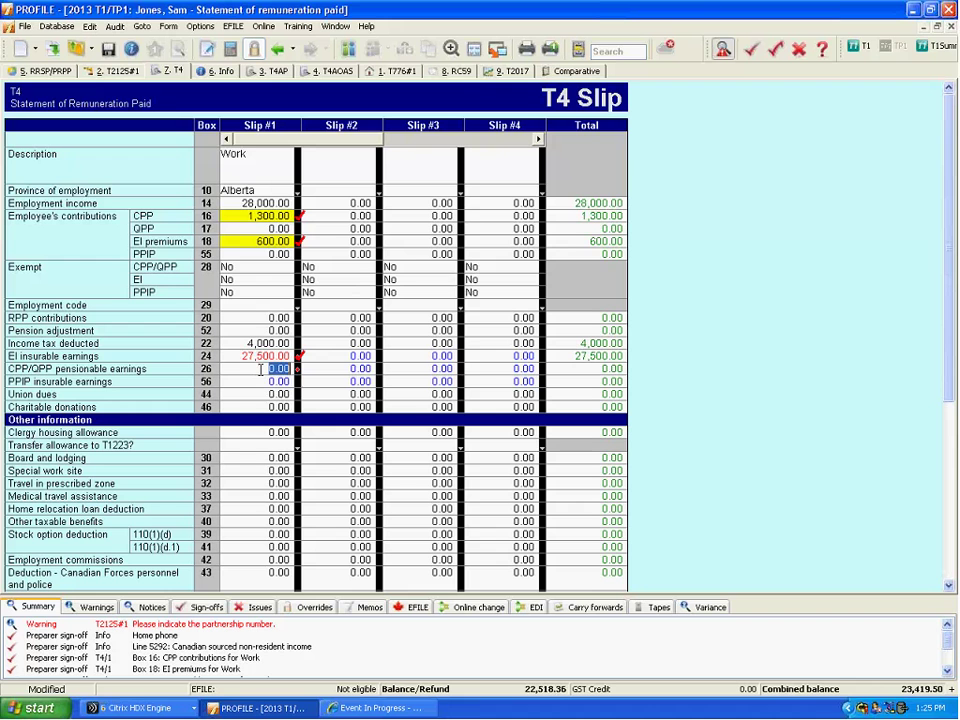
key("Delete")
key("Down")
key("Down")
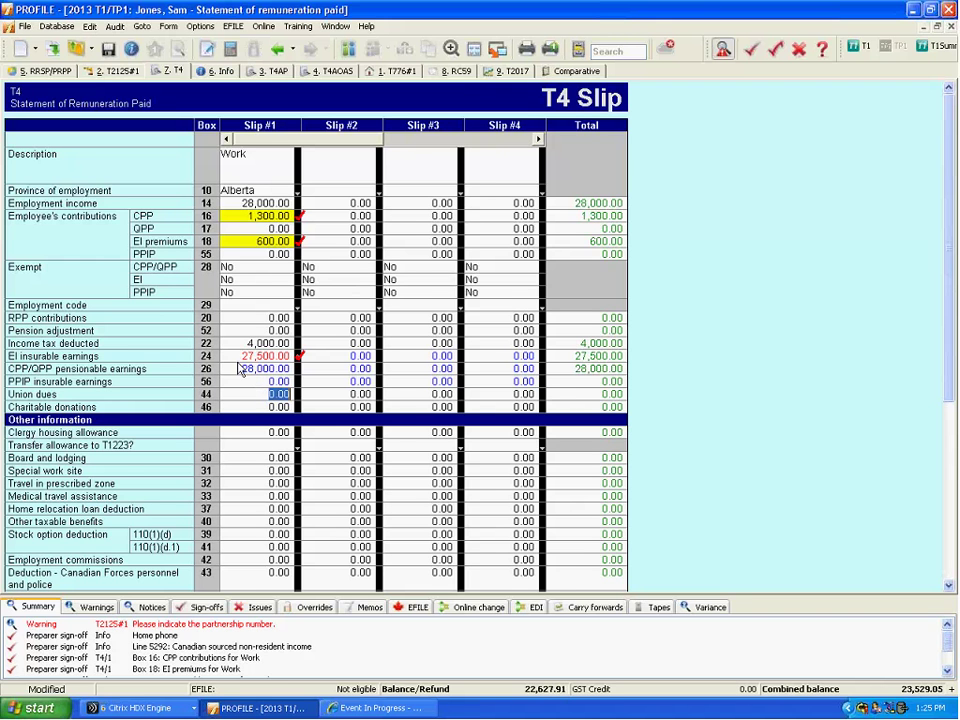
left_click(237, 343)
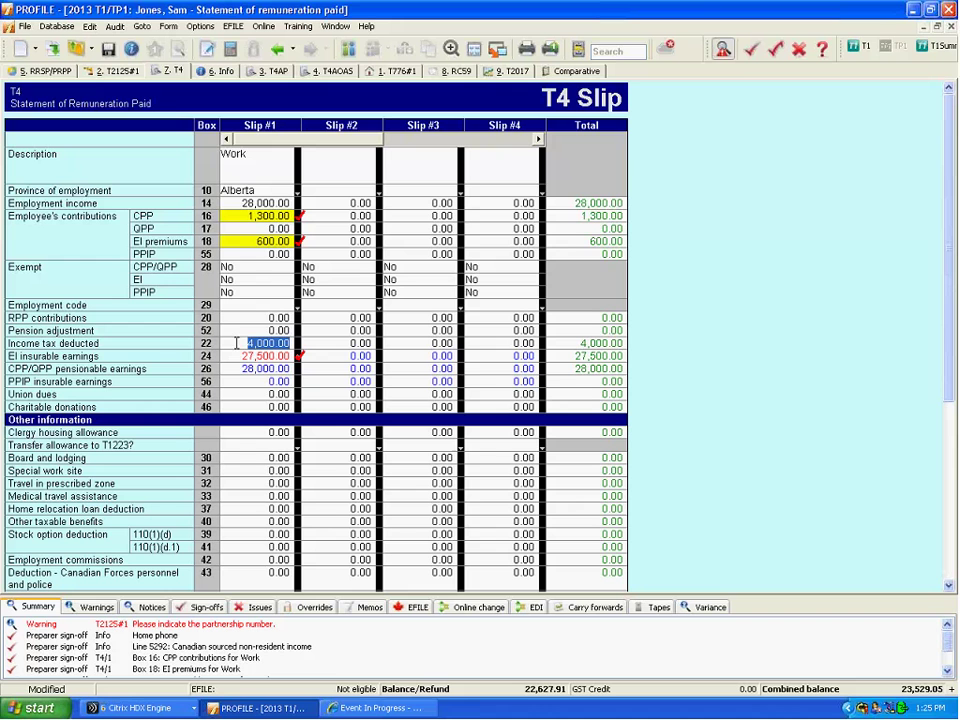
Set Slip #1's box 28 CPP/QPP exemption to Yes.
left_click(250, 270)
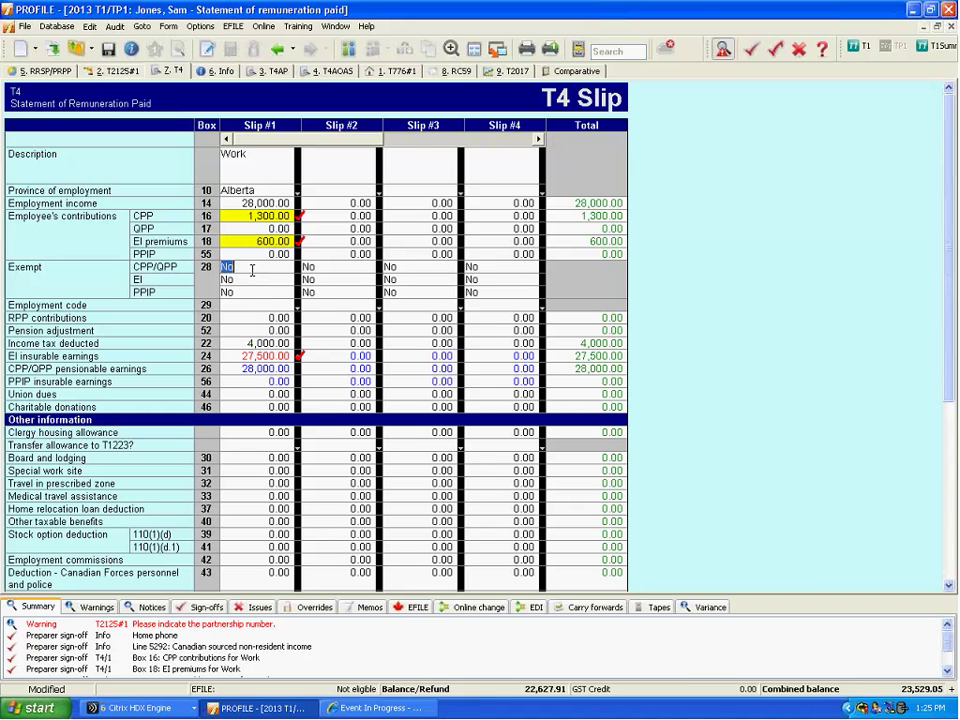
type("y")
key("Tab")
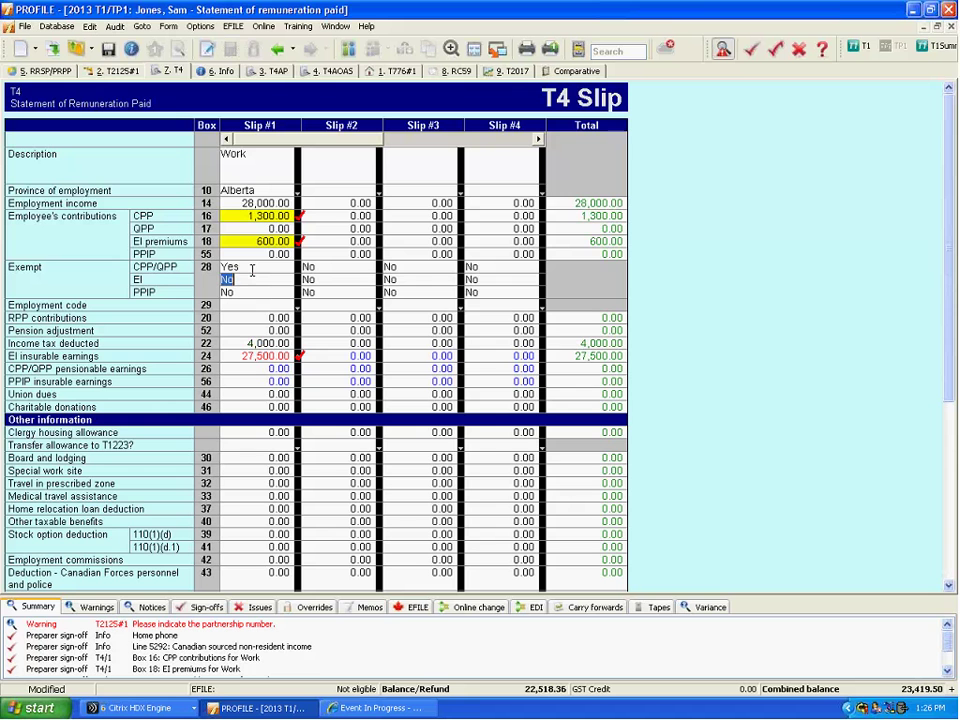
Open the Comparative Tax Summary and bring the net income and tax payable lines into view.
key("F4")
type("cc")
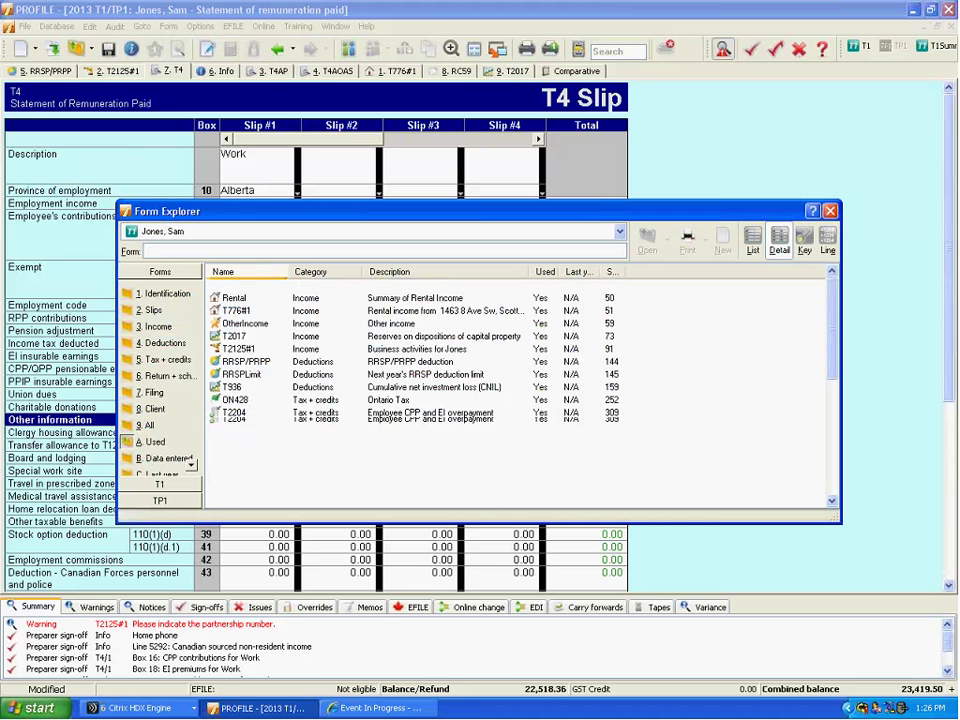
type("m")
key("Return")
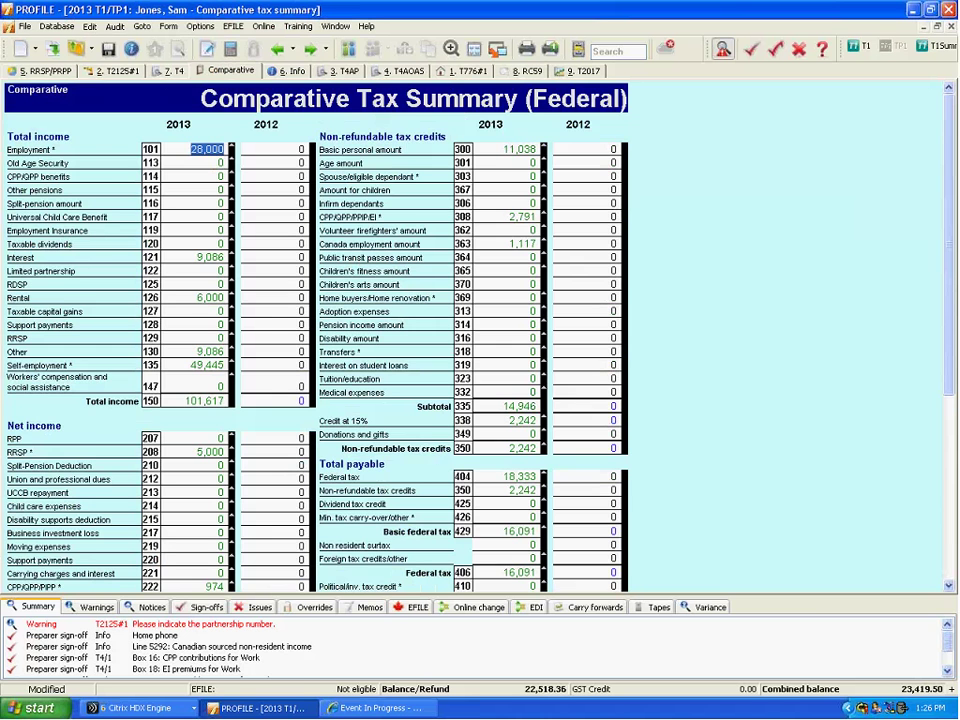
left_click(532, 289)
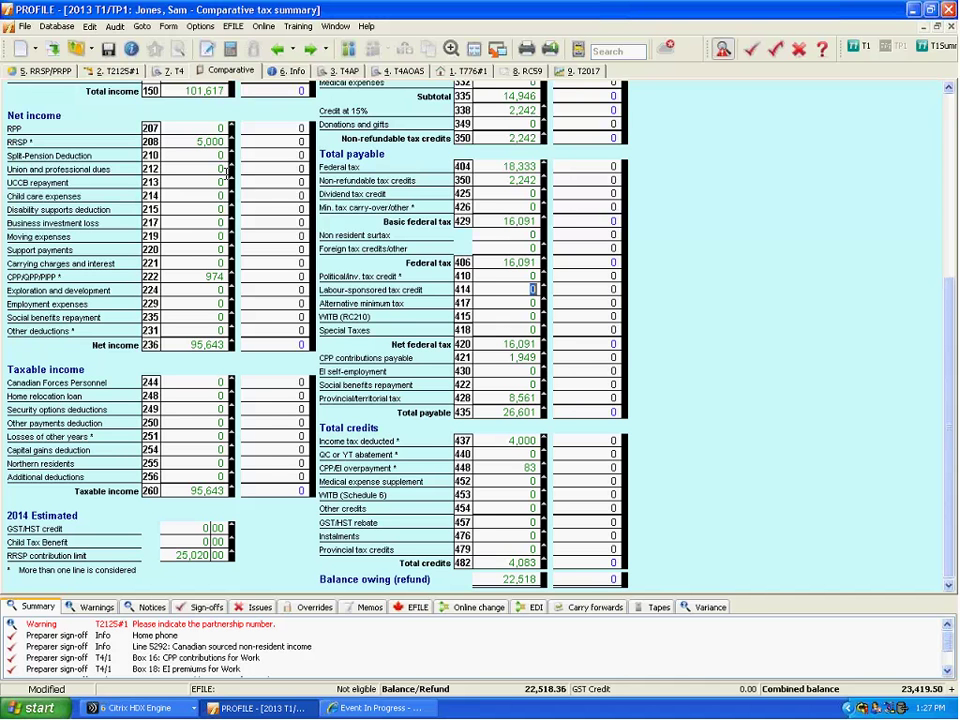
Open the T4E Employment Insurance benefits slip via t4e, then dismiss a t1 form search.
key("F4")
type("t4")
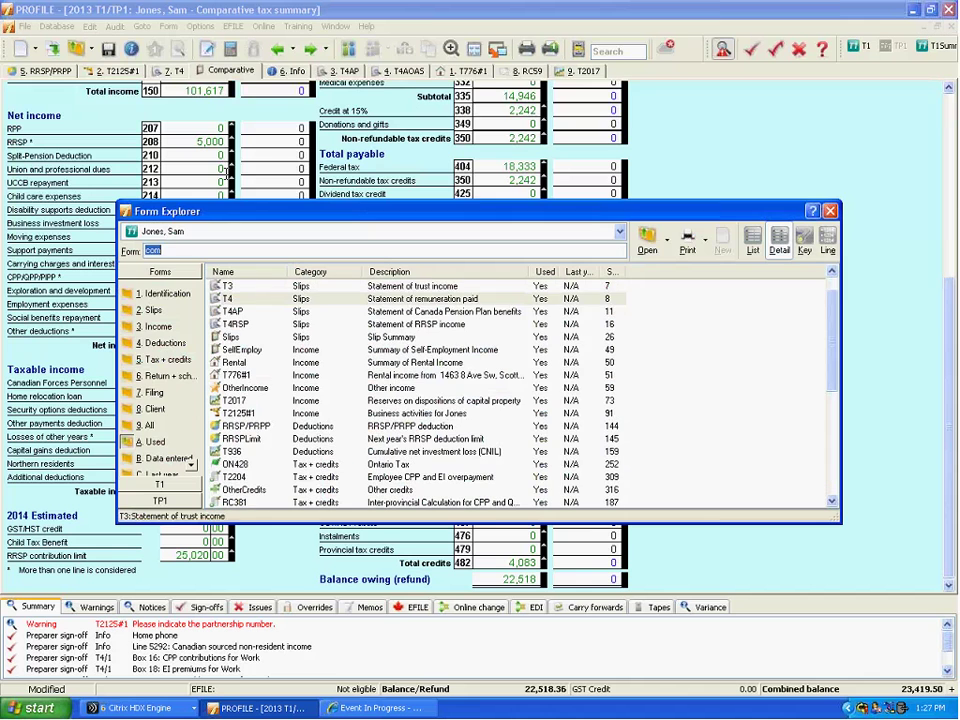
type("e")
key("Return")
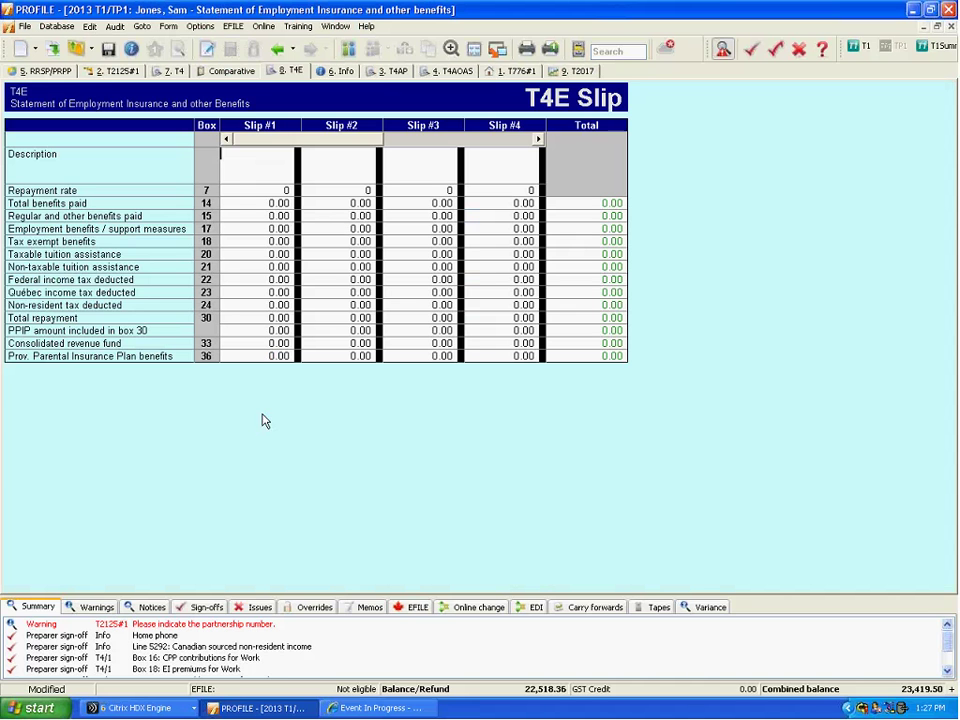
left_click(272, 330)
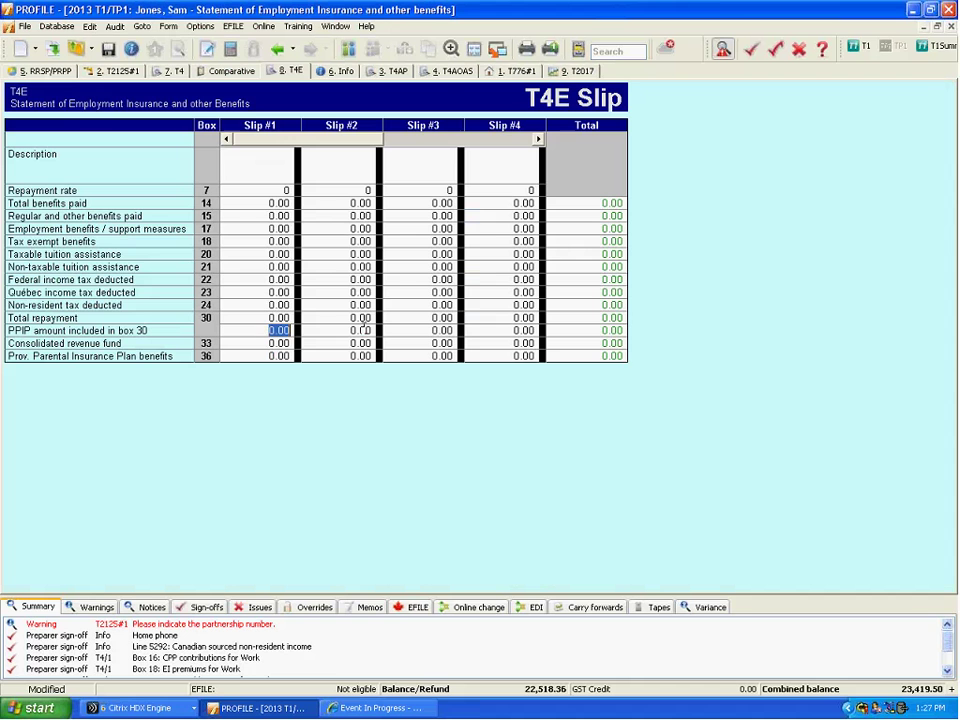
key("F4")
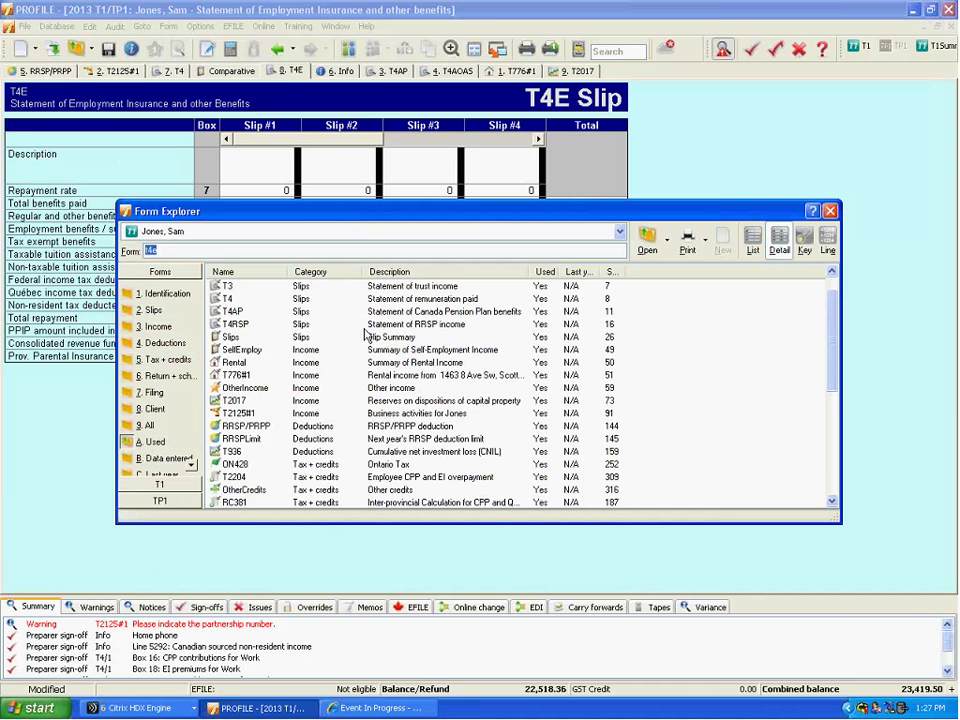
type("t1")
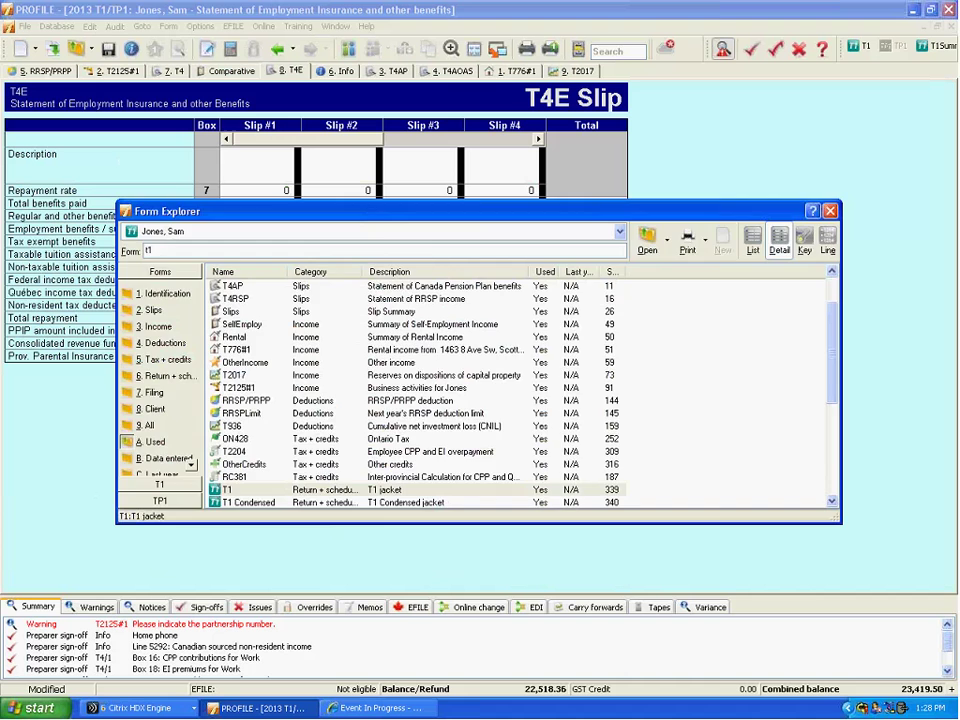
key("Escape")
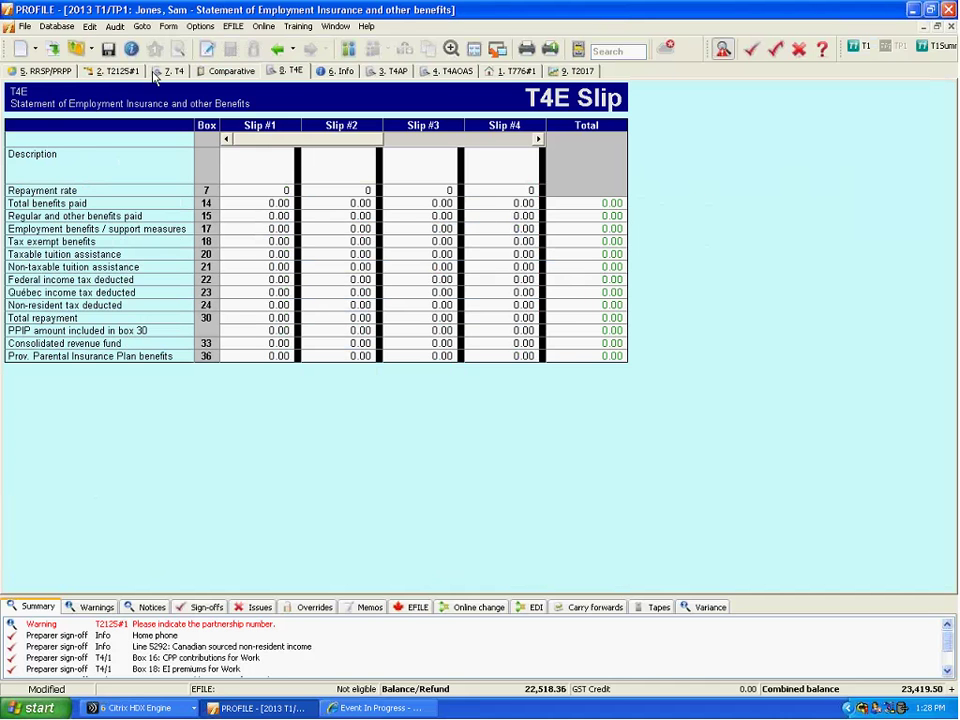
Take Snapshot #1 with preparer details from Audit's snapshot/variance manager and make it active.
left_click(115, 28)
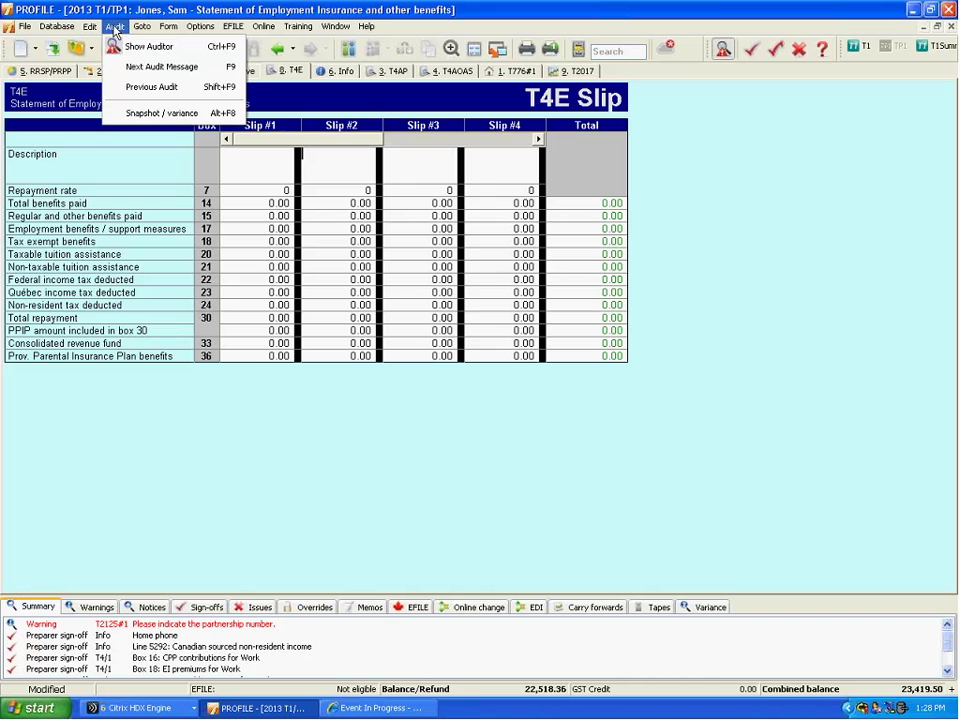
left_click(145, 117)
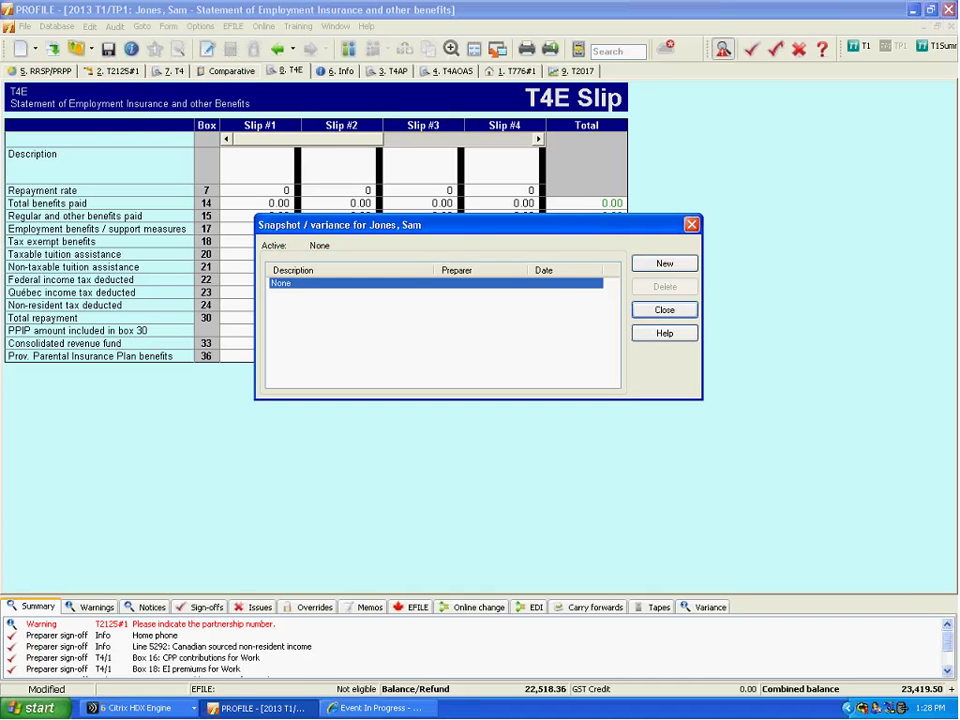
left_click(662, 265)
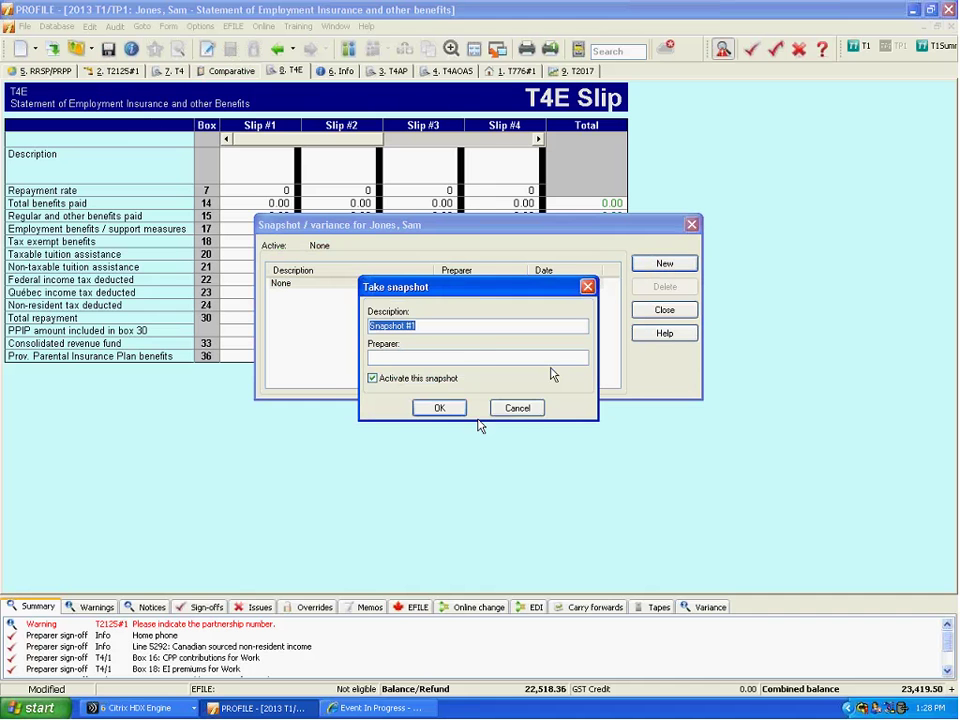
left_click(464, 357)
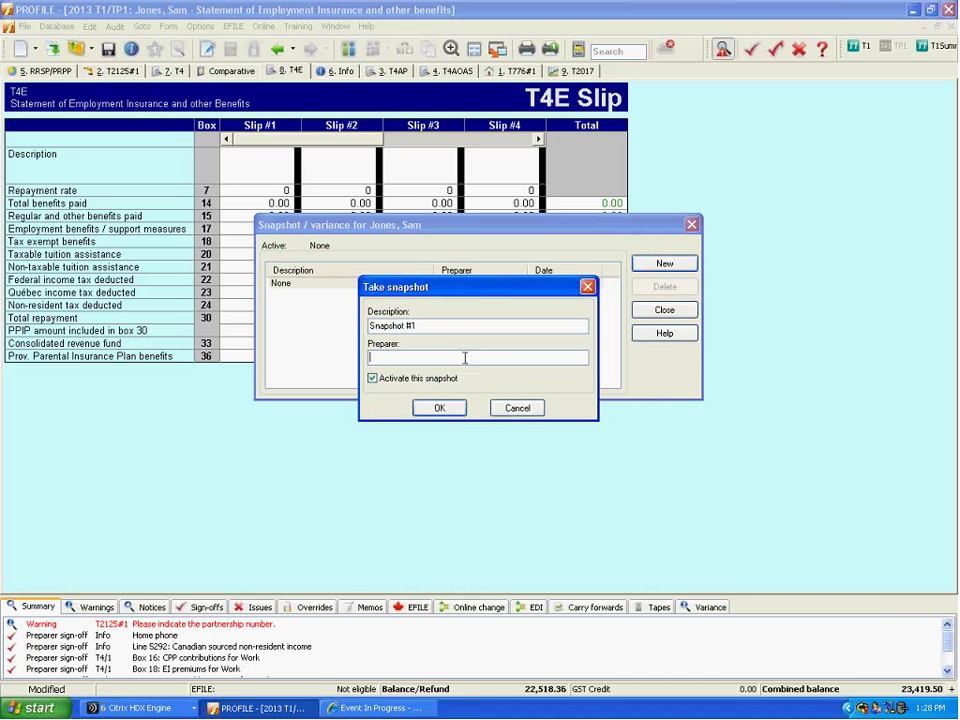
type("mc")
type("re inf")
type("o")
left_click(437, 410)
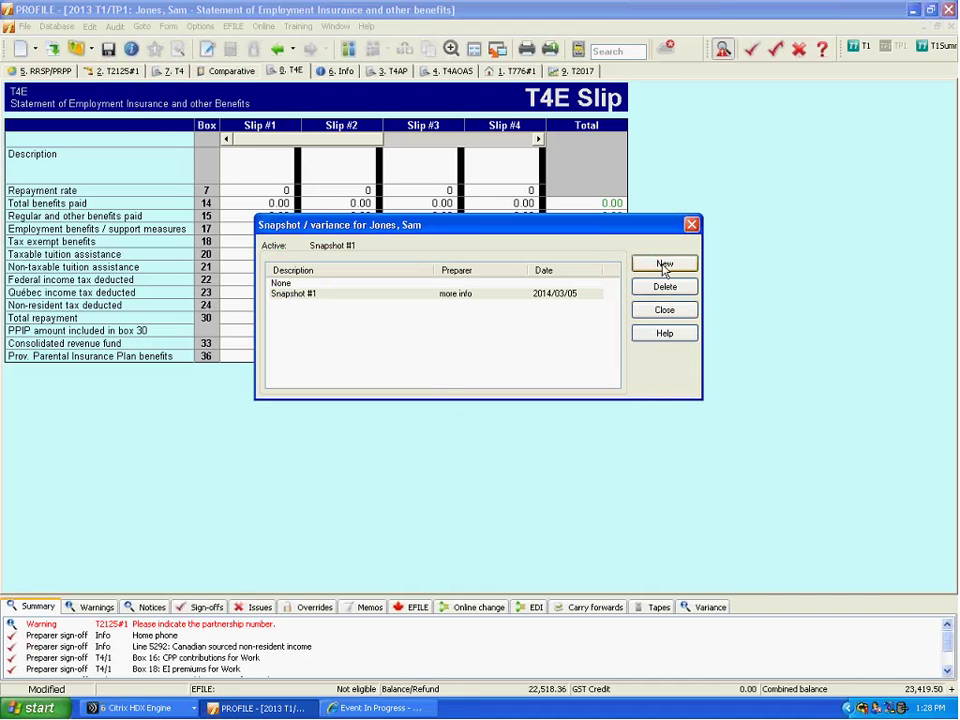
Take Snapshot #2 as the active snapshot and close the snapshot list.
left_click(663, 266)
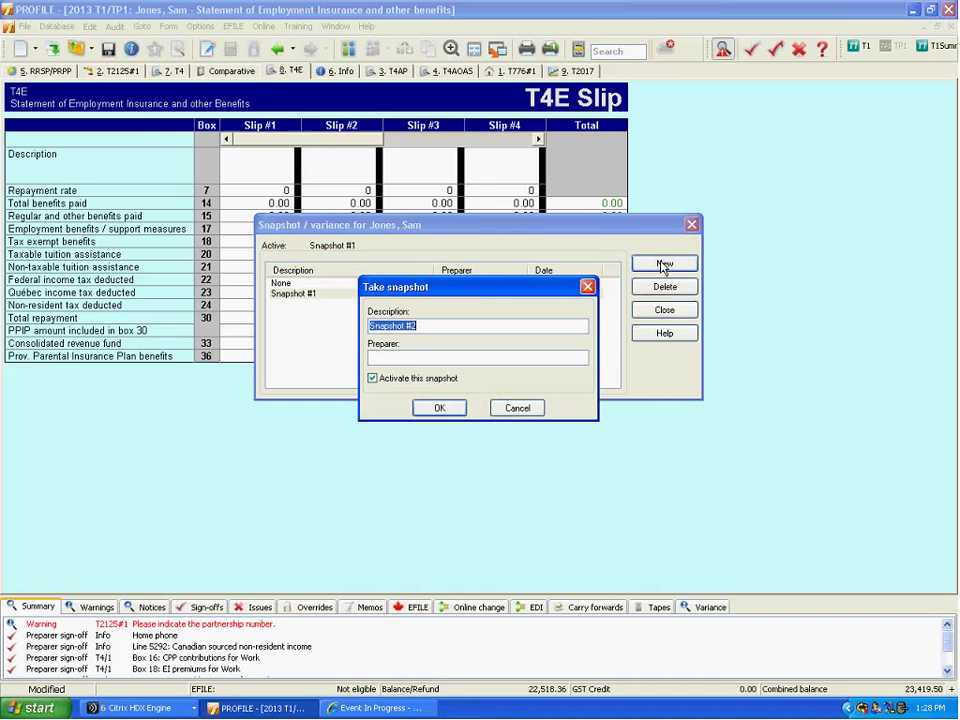
left_click(441, 408)
left_click(440, 410)
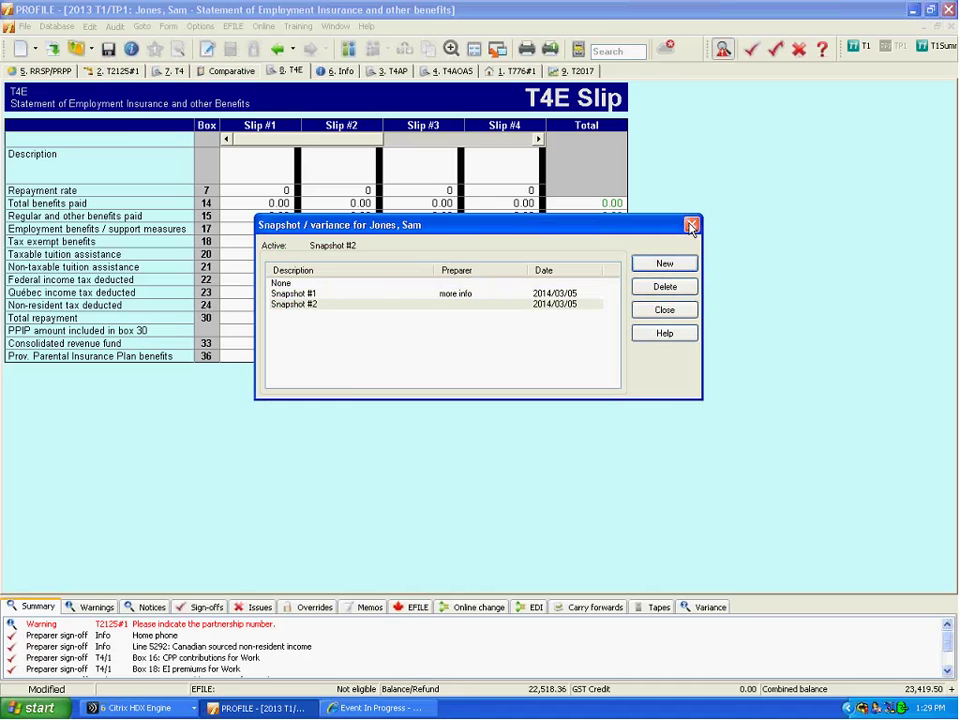
left_click(691, 226)
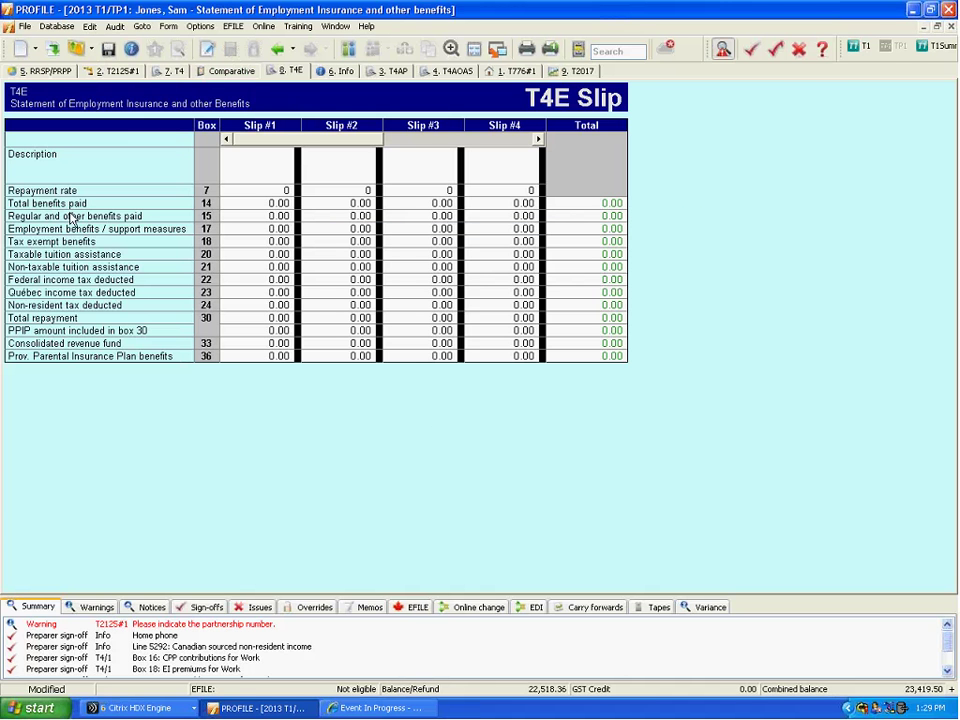
Open the T4 slip form and enter 10,000 employment income on Slip #2.
key("F4")
type("t")
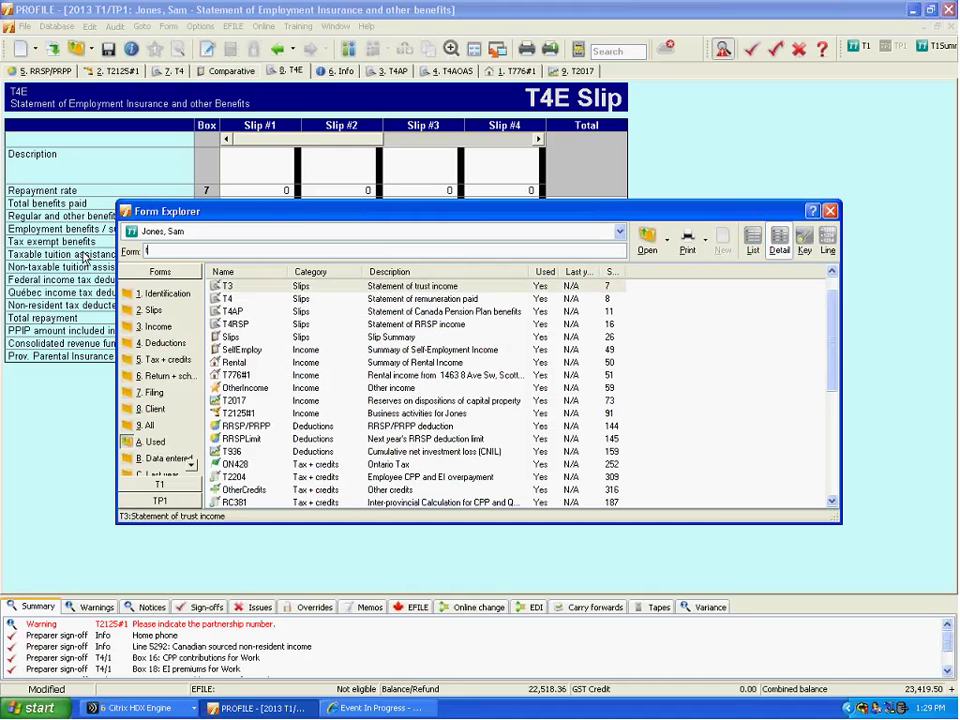
type("4")
key("Return")
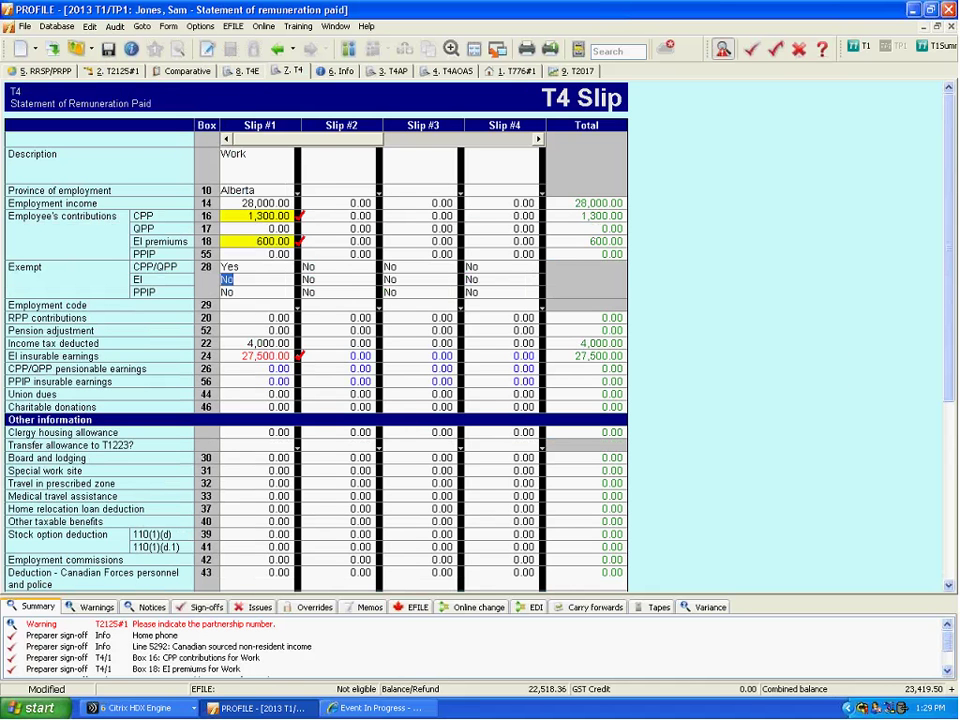
left_click(356, 203)
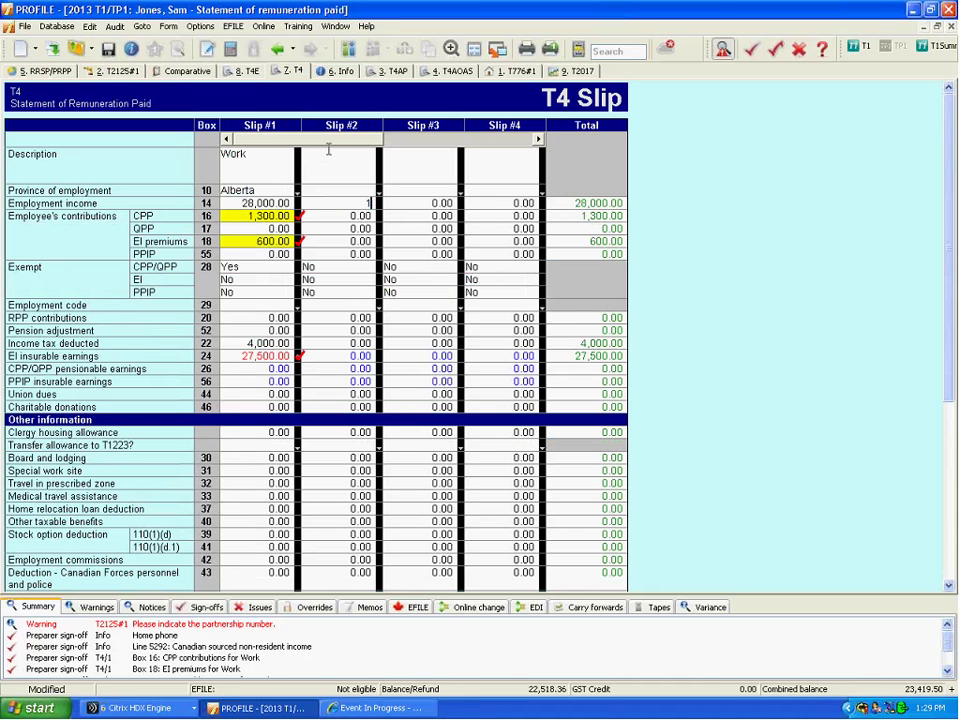
type("10,000")
key("Tab")
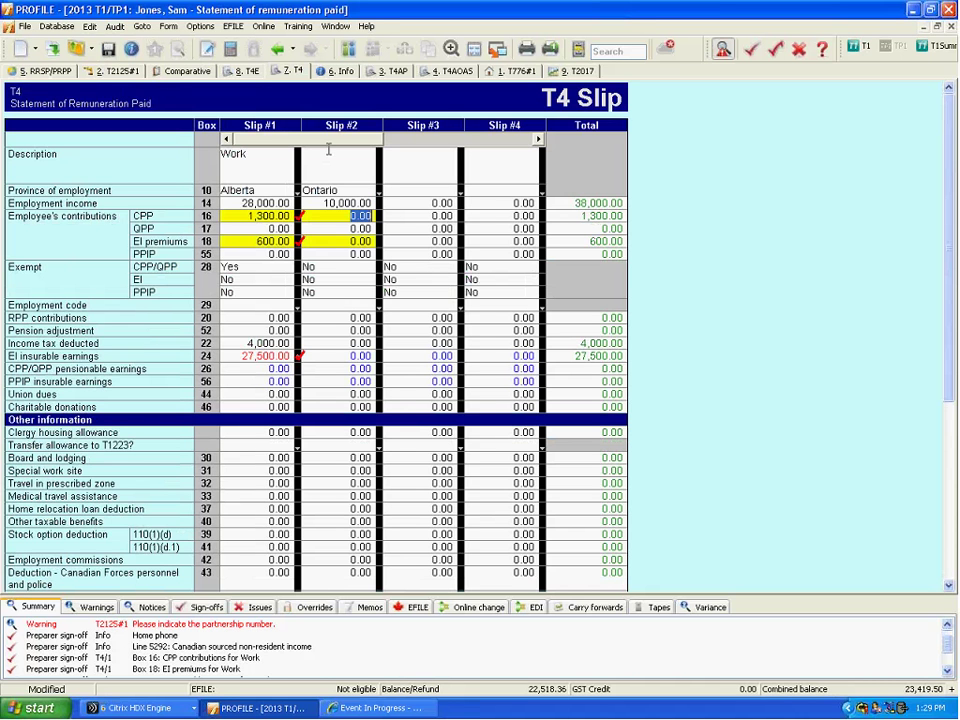
Enter 321.75 CPP contributions and 188 EI premiums on Slip #2.
left_click(325, 214)
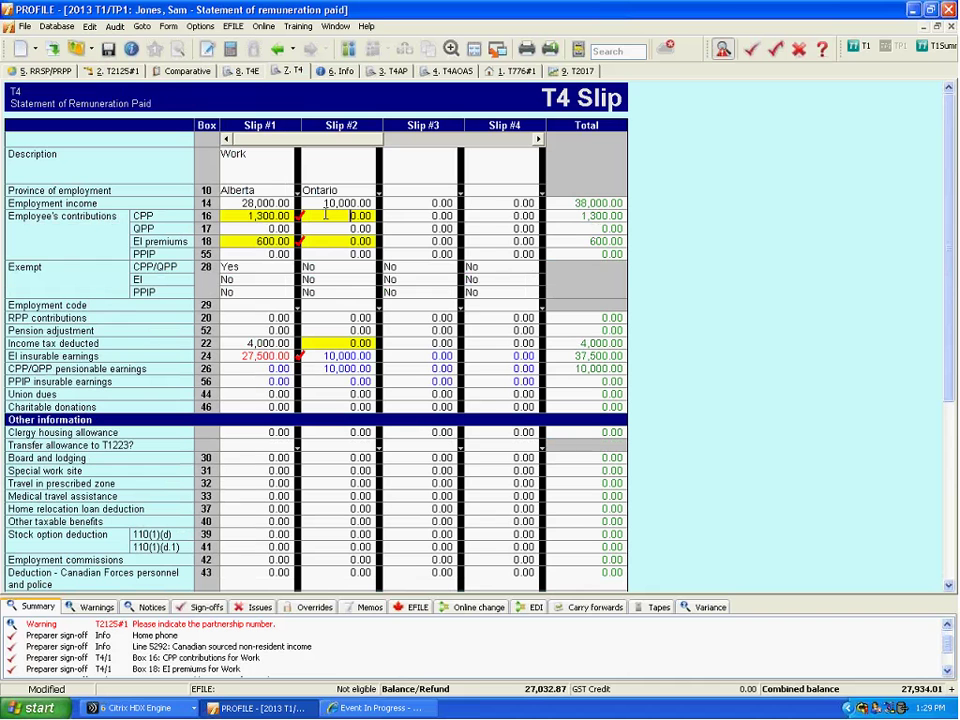
double_click(326, 216)
type("3")
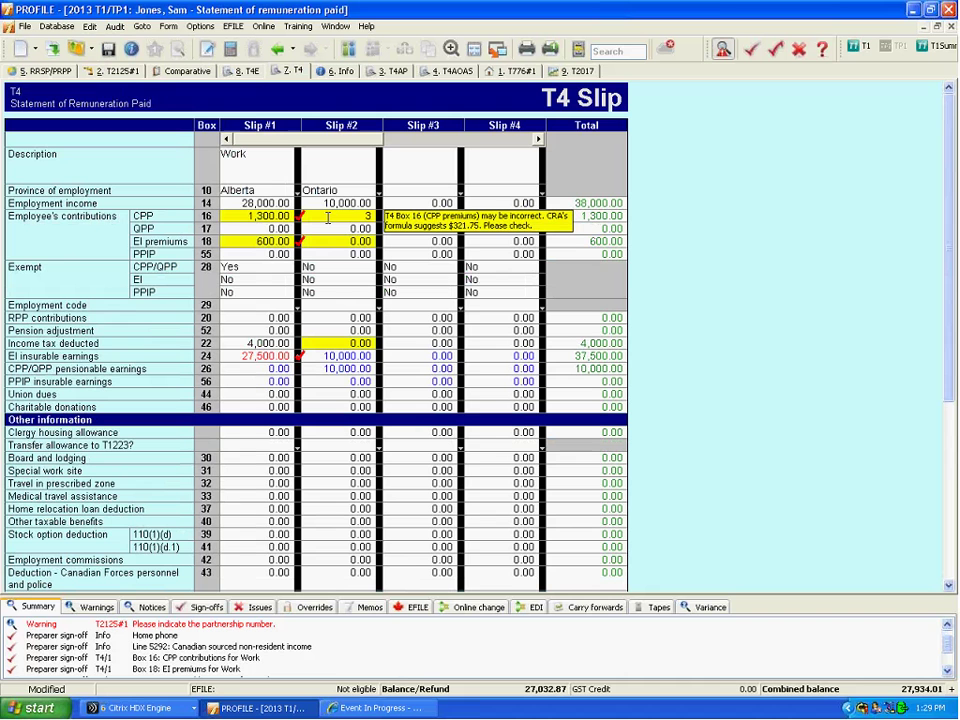
type("21.75")
left_click(324, 242)
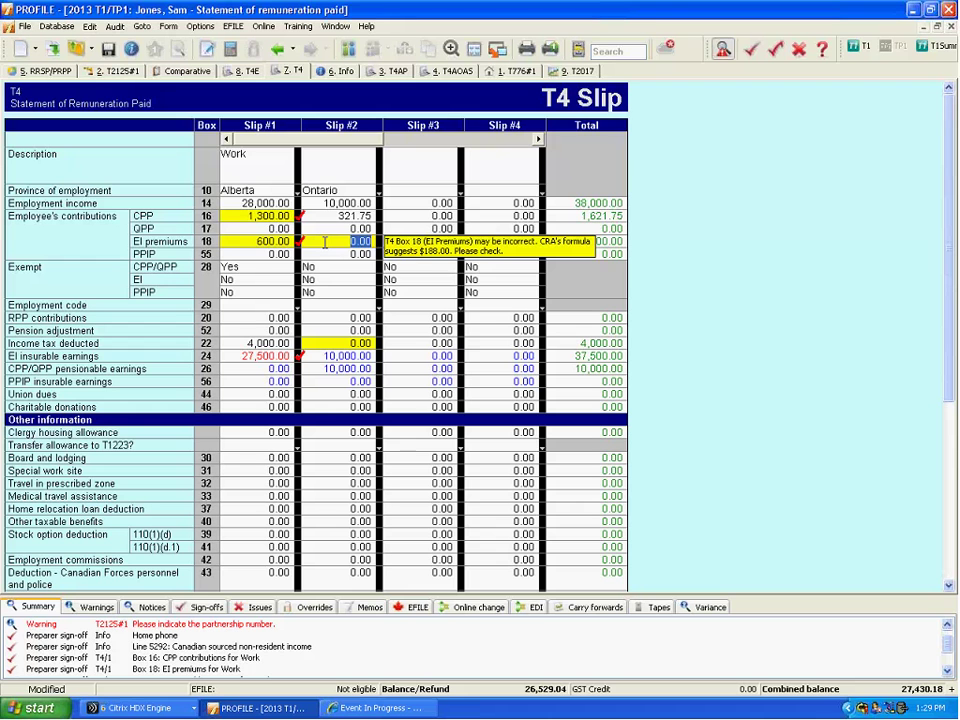
type("188")
key("Return")
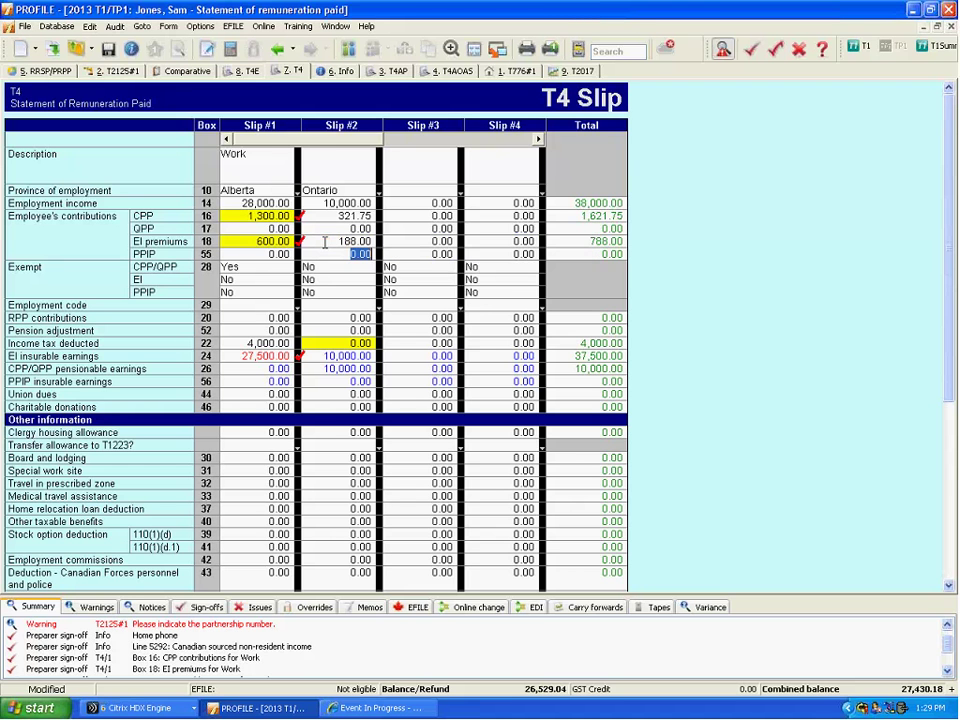
Enter 500 income tax deducted in box 22 of Slip #2.
left_click(335, 342)
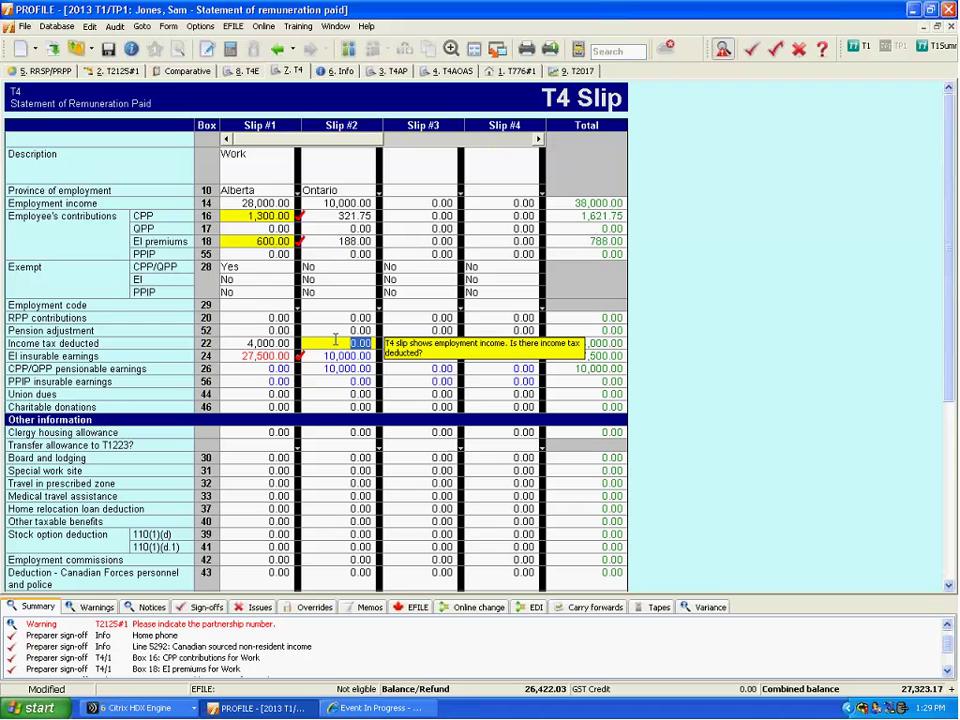
type("500")
key("Return")
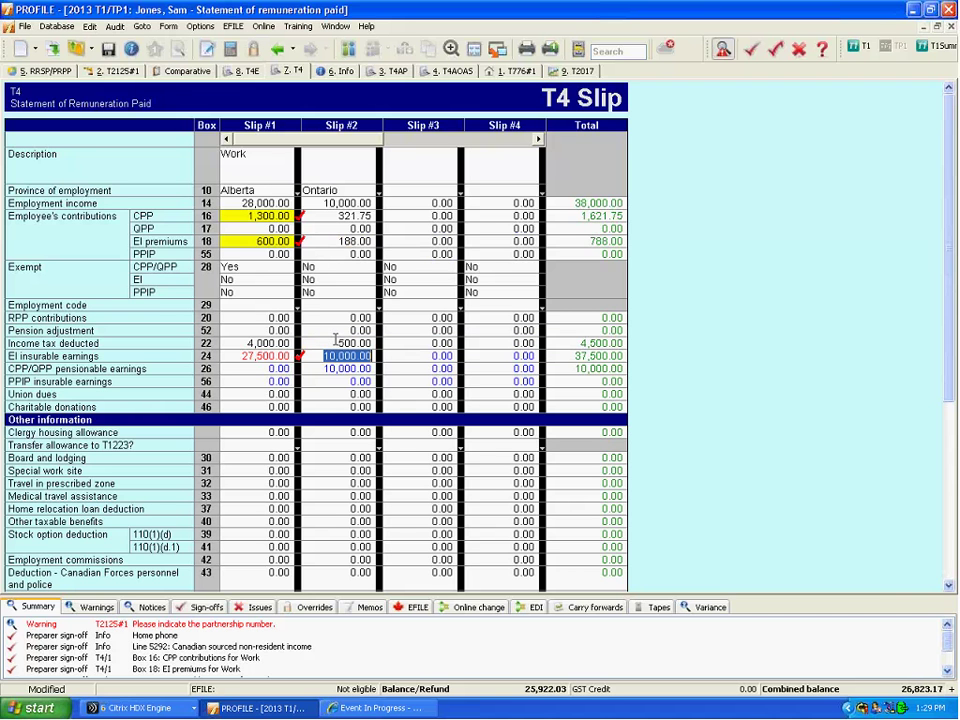
mouse_move(245, 241)
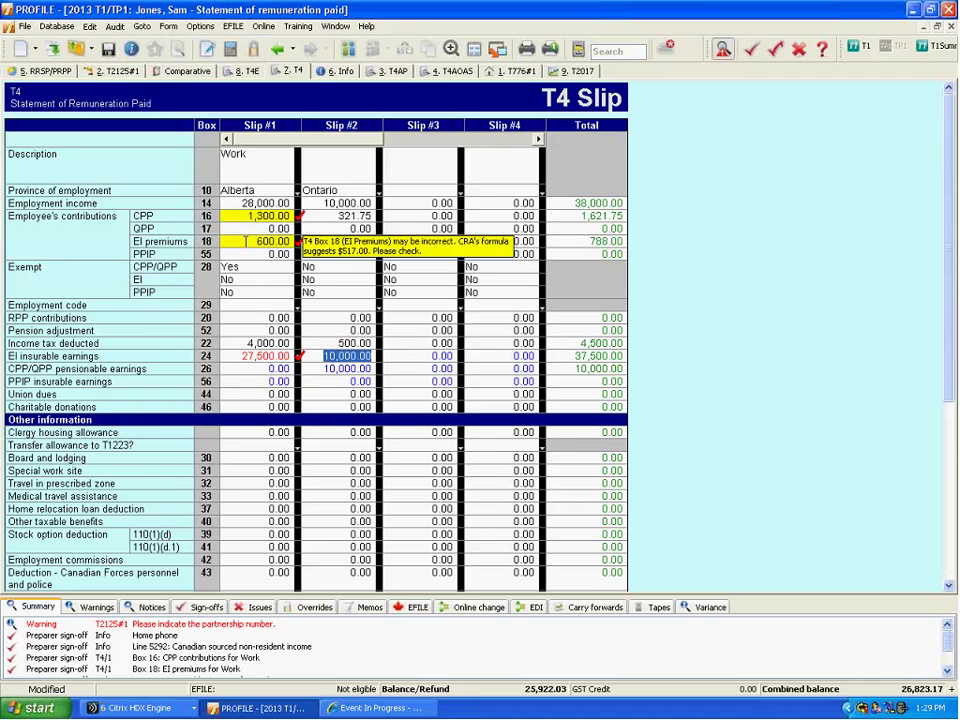
key("F4")
Open the T1 adjustment request with t1adj and fill it using 'Adjust from Snapshot #2'.
type("t1")
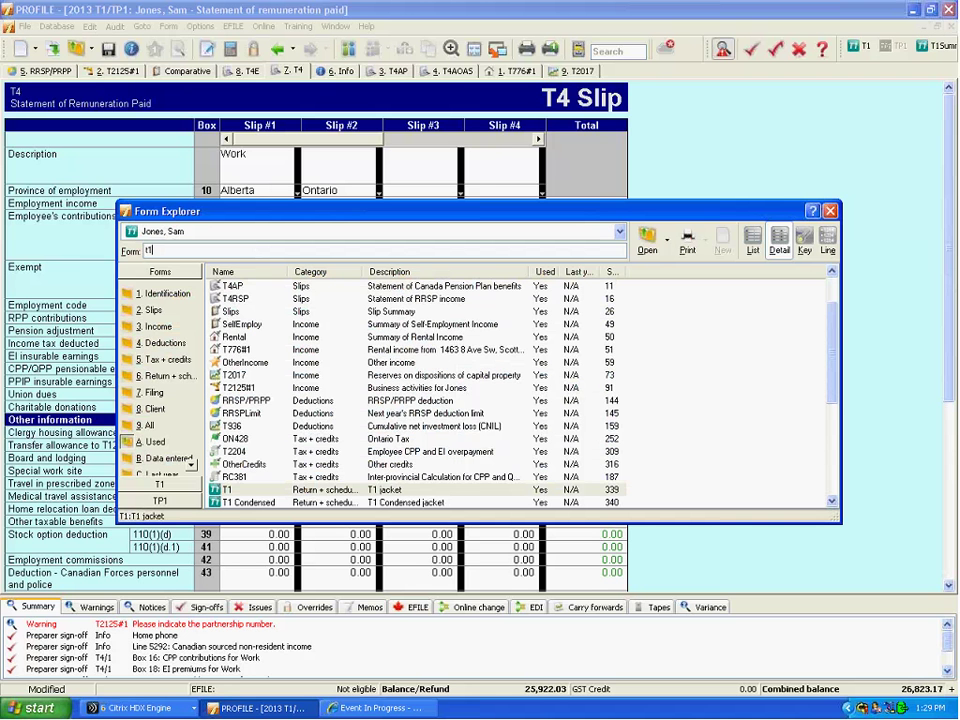
type("ac")
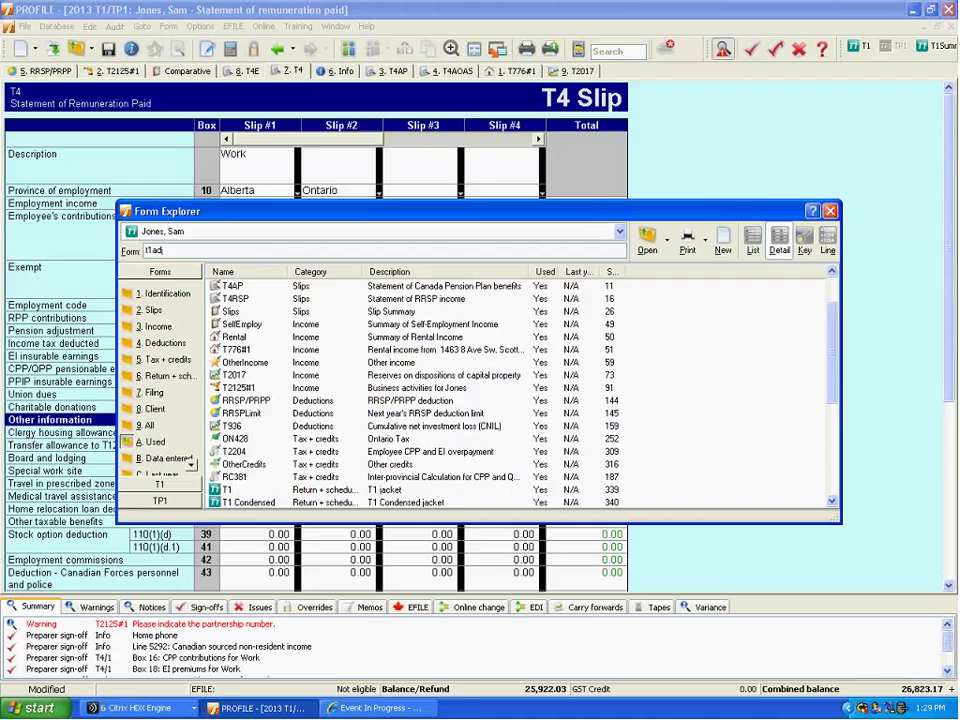
key("Return")
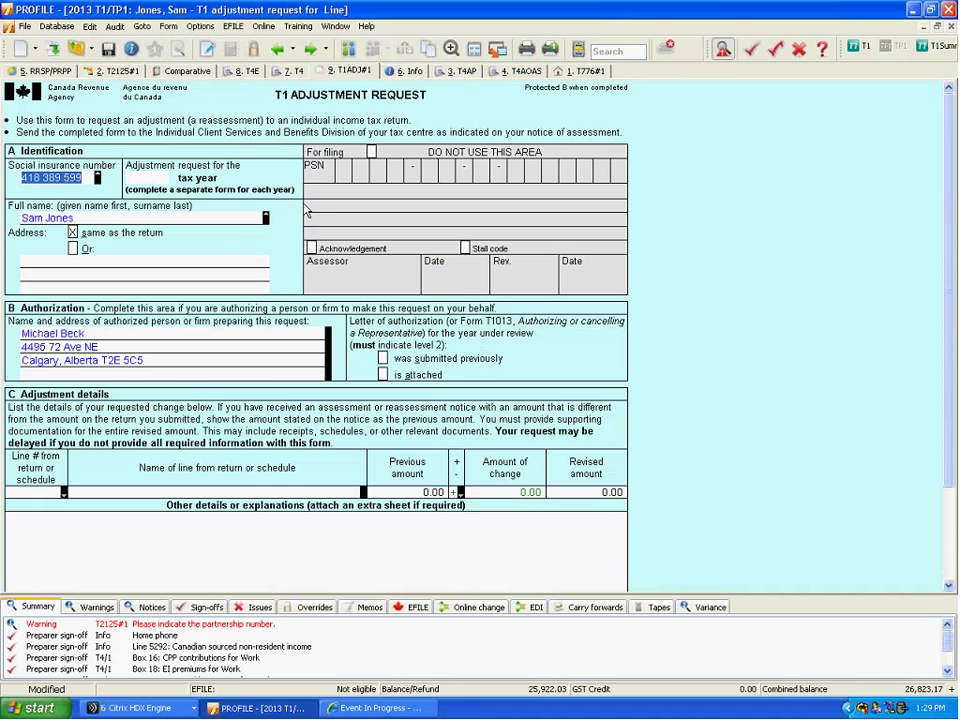
right_click(210, 251)
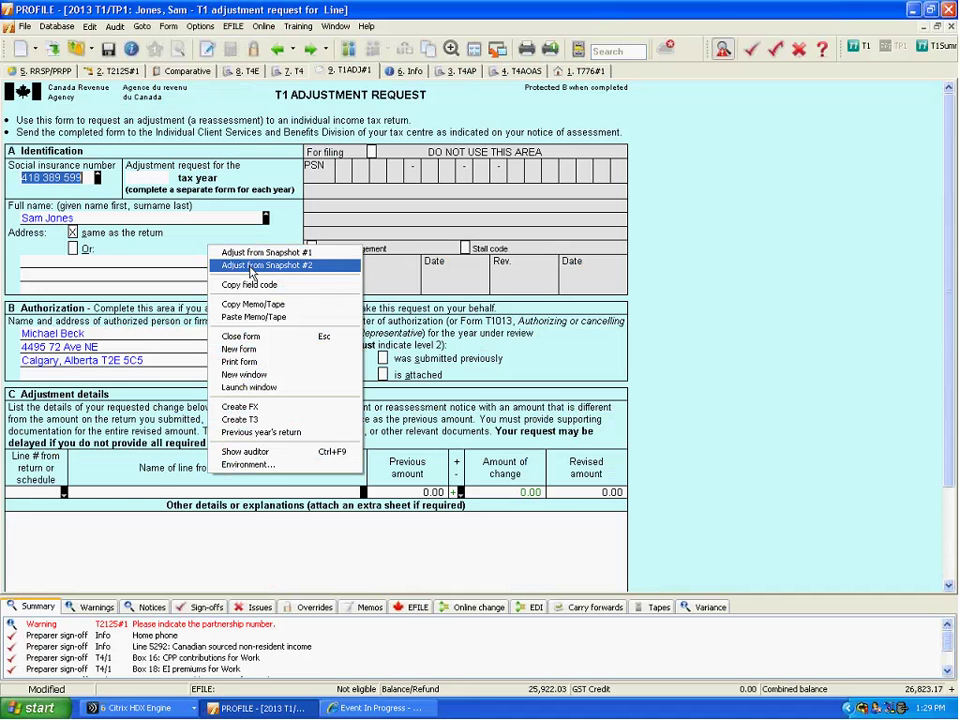
left_click(251, 266)
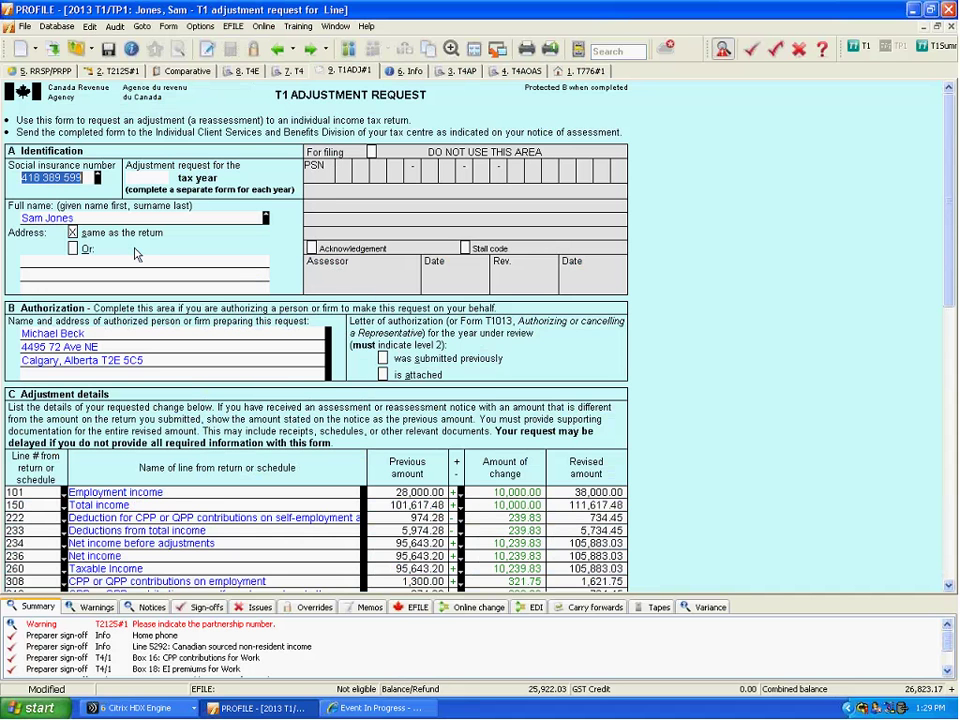
Hide the Summary/Warnings panel and scroll down to the Other details or explanations area.
left_click(720, 52)
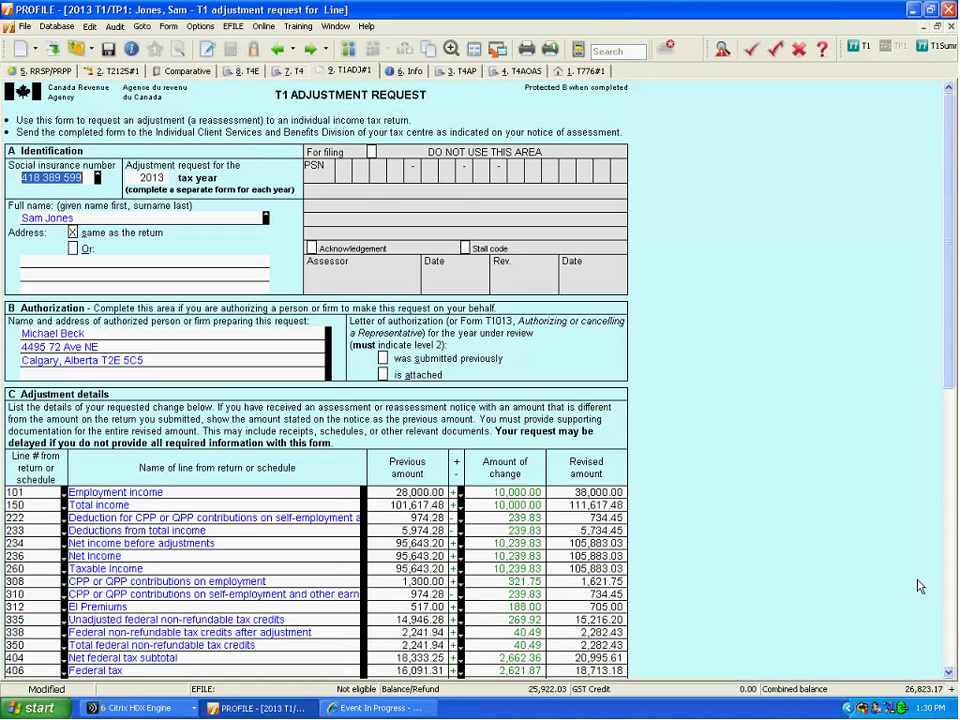
key("Page_Down")
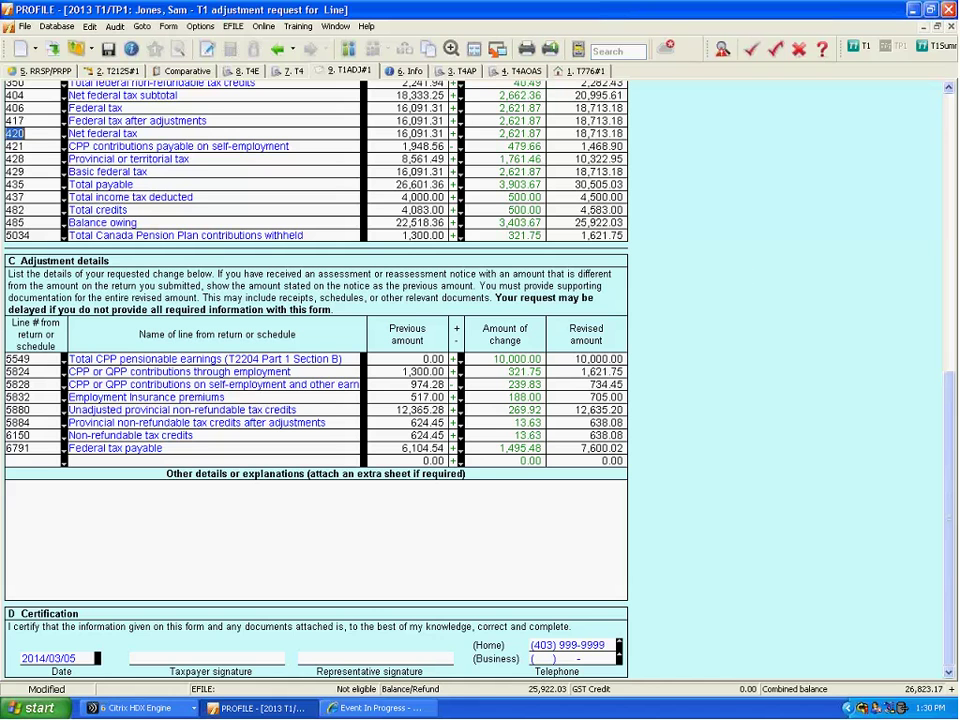
left_click(424, 511)
Open the CarryFWD form showing the RRSP deduction limit of 15,000 beginning and 26,820 ending.
key("F4")
type("c")
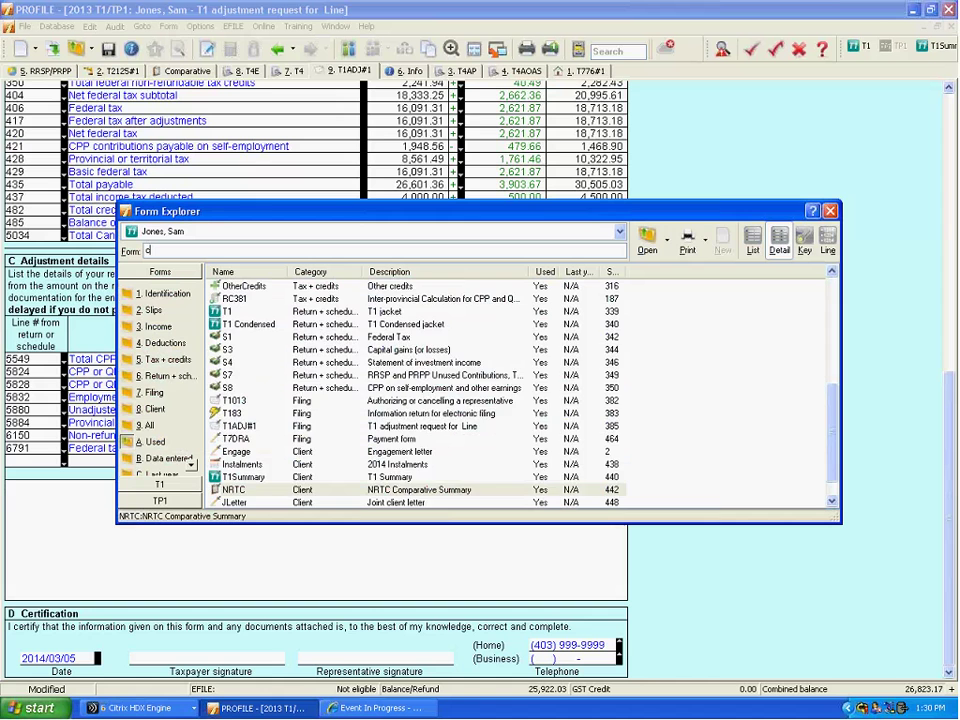
type("arry")
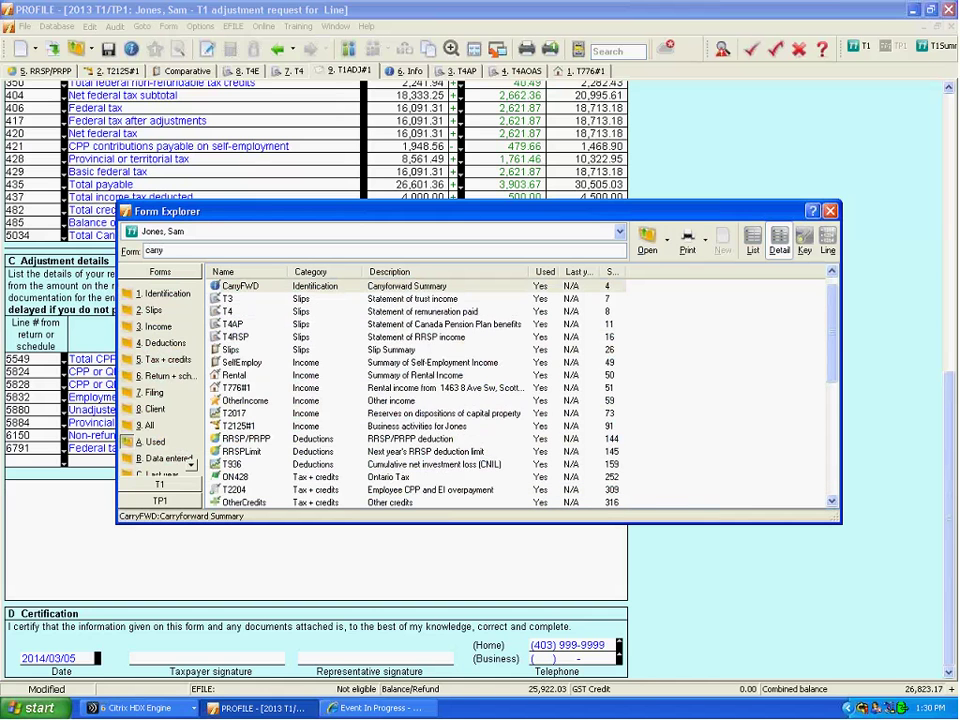
key("Return")
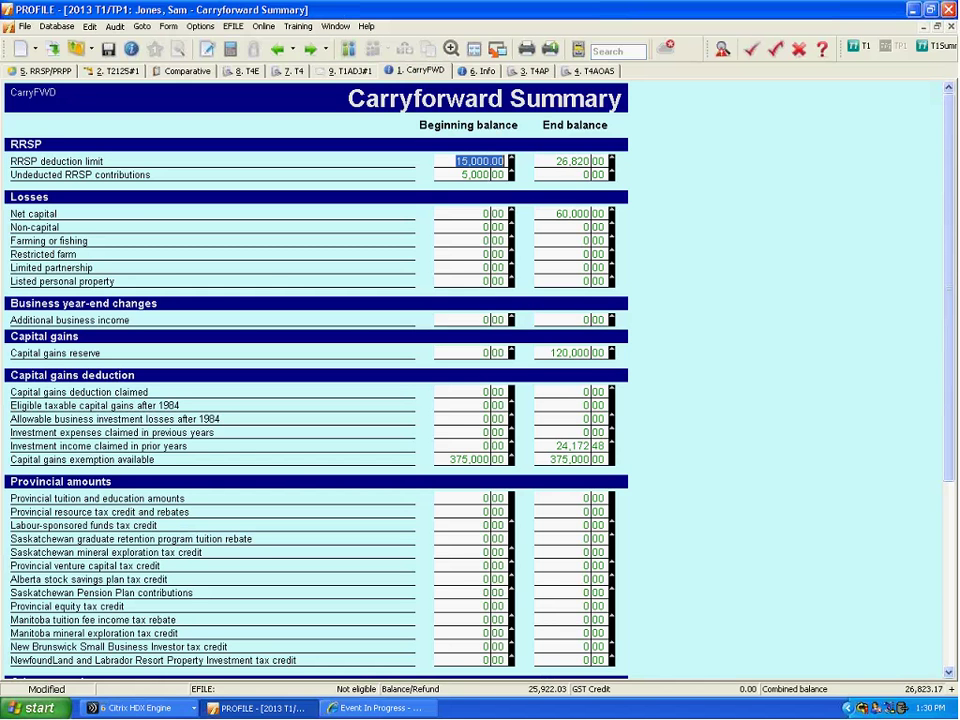